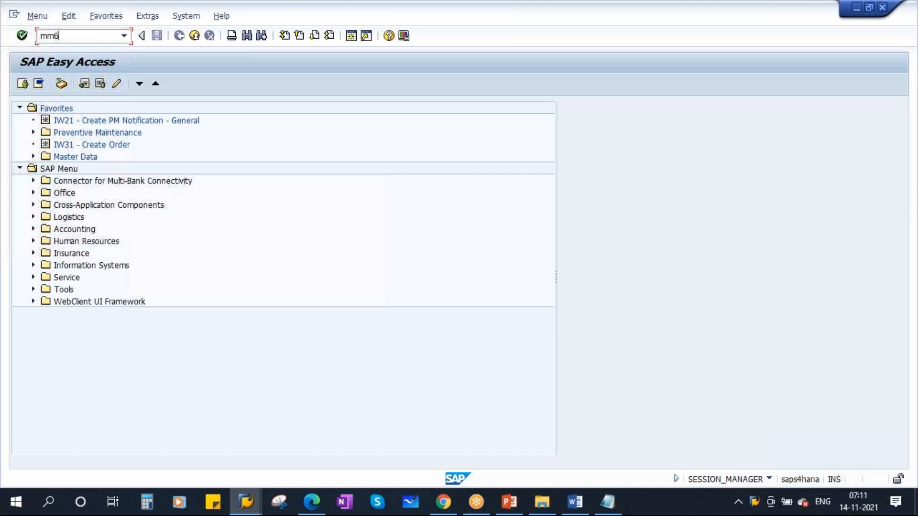
# Run the MM60 materials list for plant 1710, material type FERT, created by S4HANAUSER51.
pyautogui.press('Return')
pyautogui.click(179, 152)
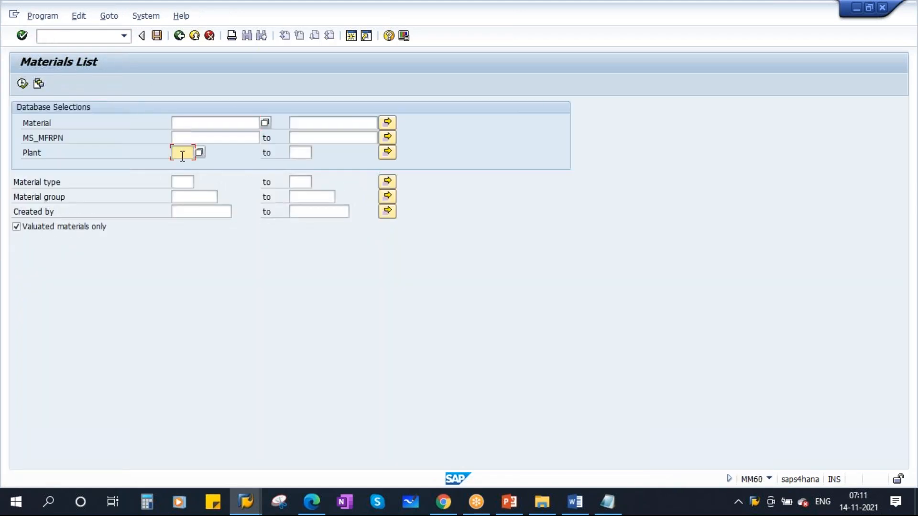
pyautogui.click(183, 175)
pyautogui.click(186, 182)
pyautogui.click(184, 194)
pyautogui.click(195, 211)
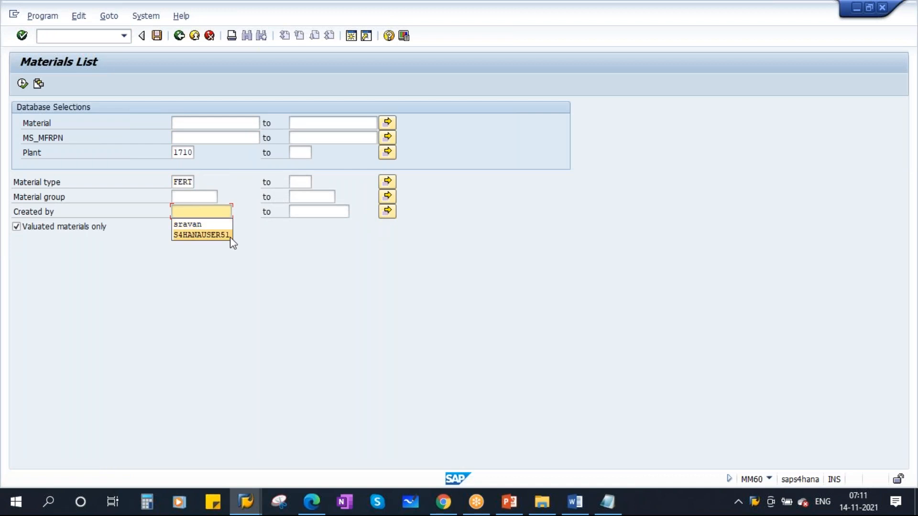
pyautogui.click(231, 237)
pyautogui.click(27, 85)
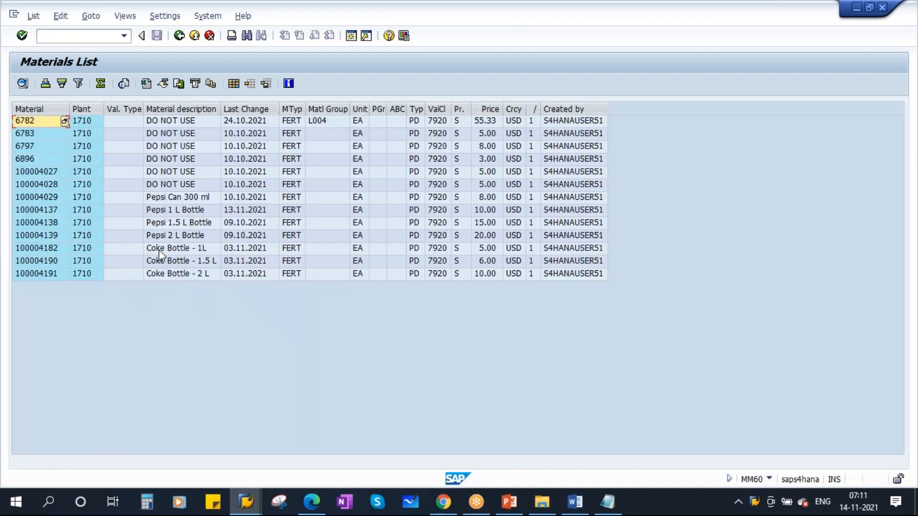
# Copy the material number of Coke Bottle - 1L from the materials list.
pyautogui.click(177, 249)
pyautogui.click(44, 250)
pyautogui.hotkey('ctrl', 'c')
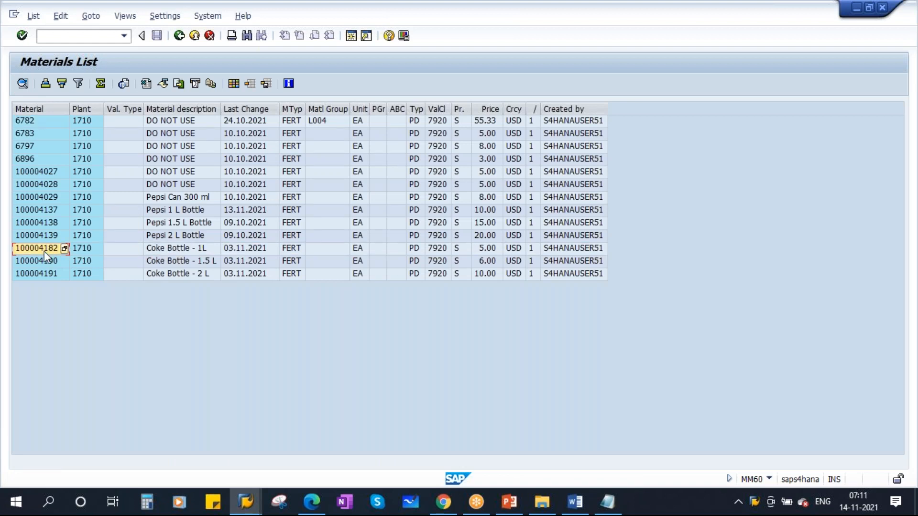
# Display the material BOM with CS03 in a new session for material 100004182, plant 1710, BOM usage 1.
pyautogui.click(351, 37)
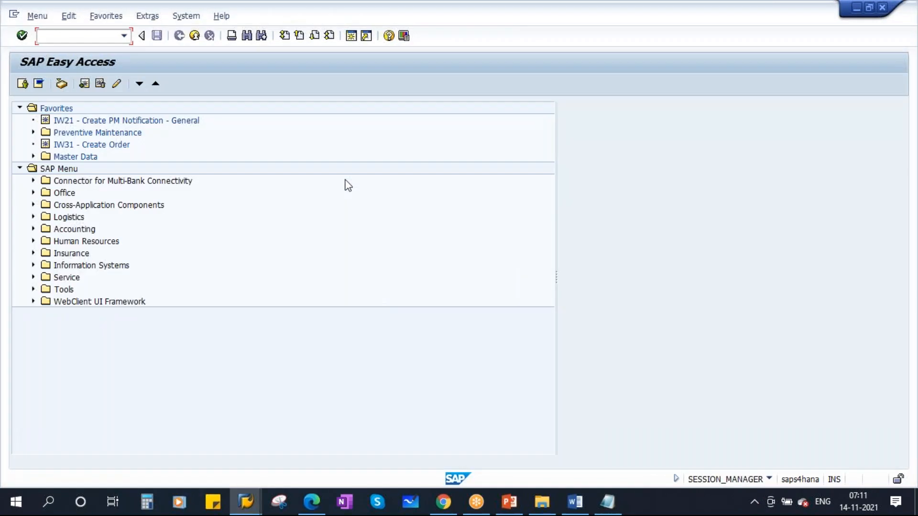
pyautogui.write('d')
pyautogui.write('s03')
pyautogui.press('Return')
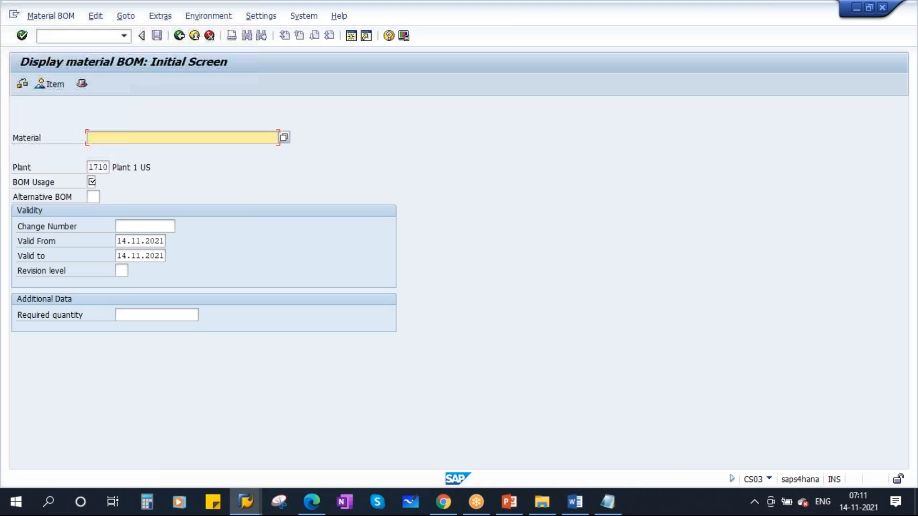
pyautogui.hotkey('ctrl', 'v')
pyautogui.moveTo(148, 143); pyautogui.dragTo(70, 134)
pyautogui.click(98, 167)
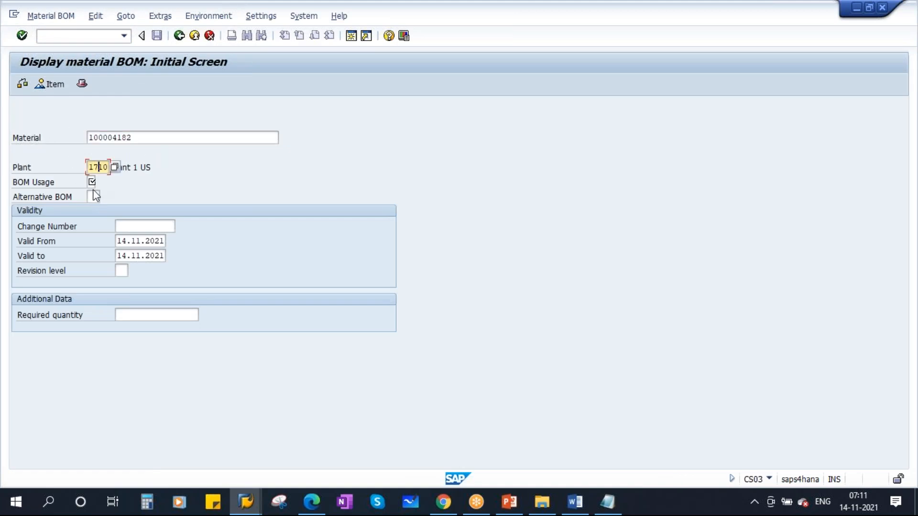
pyautogui.click(91, 182)
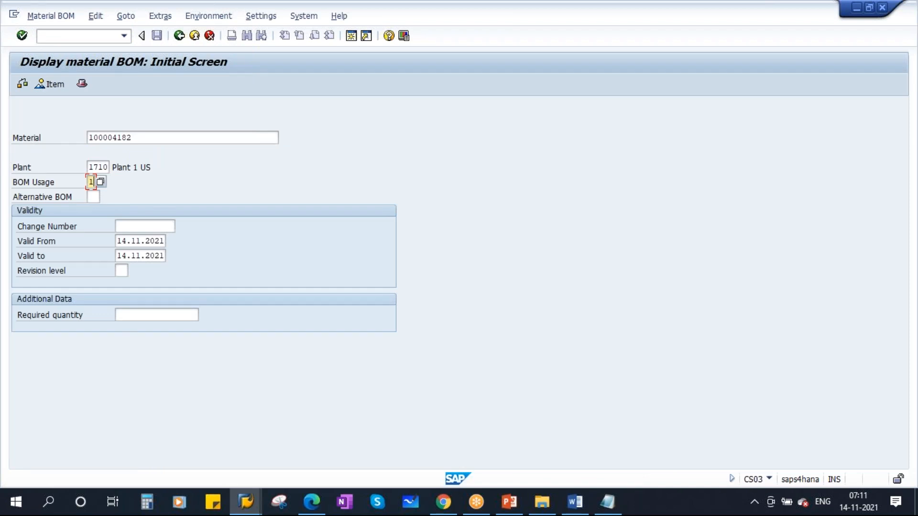
pyautogui.write('1')
pyautogui.press('Return')
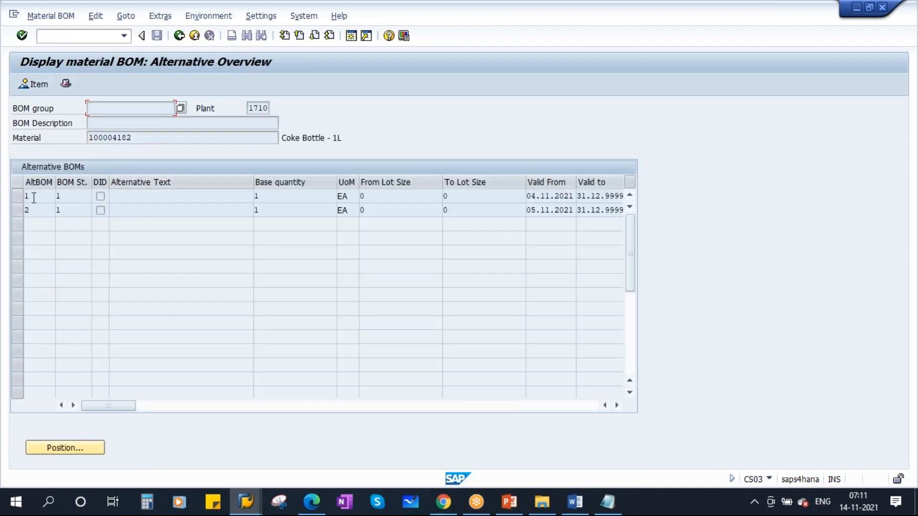
# Examine the component items of alternative BOM 1 and return to the alternatives overview.
pyautogui.click(29, 211)
pyautogui.click(17, 198)
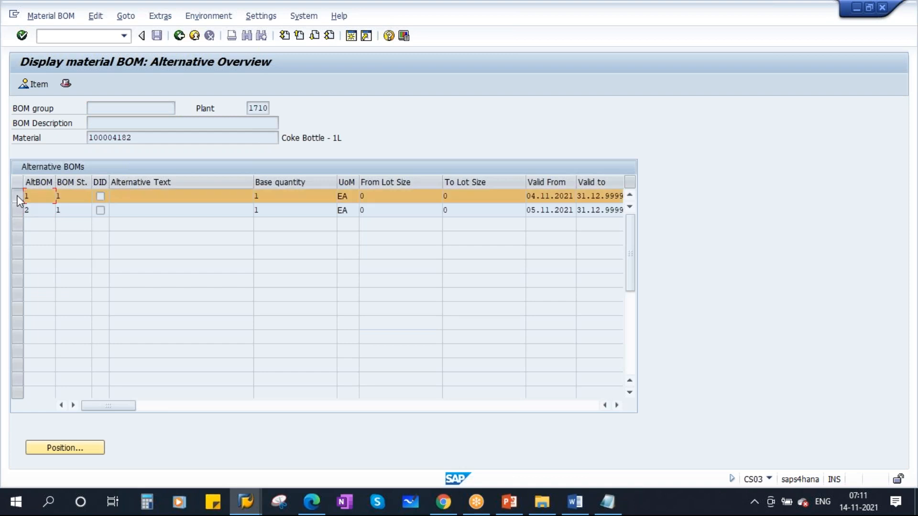
pyautogui.click(38, 82)
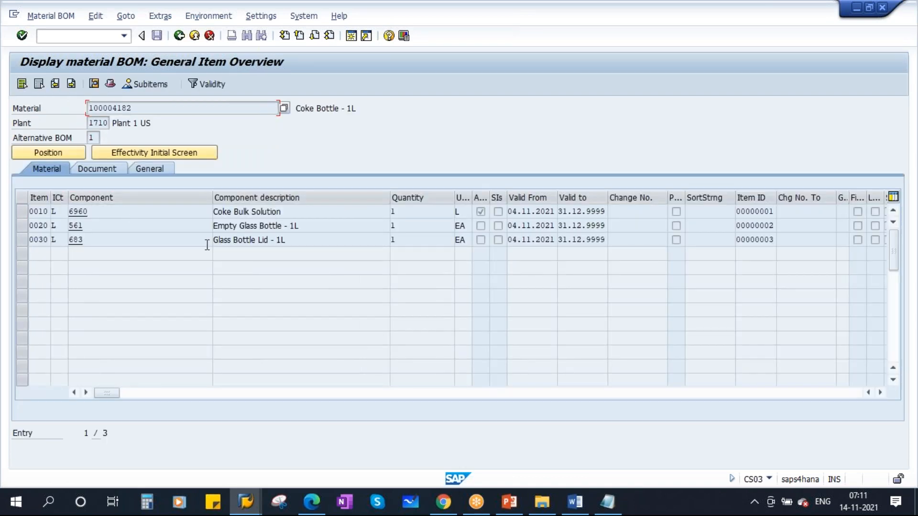
pyautogui.moveTo(314, 227); pyautogui.dragTo(166, 222)
pyautogui.moveTo(303, 239); pyautogui.dragTo(146, 238)
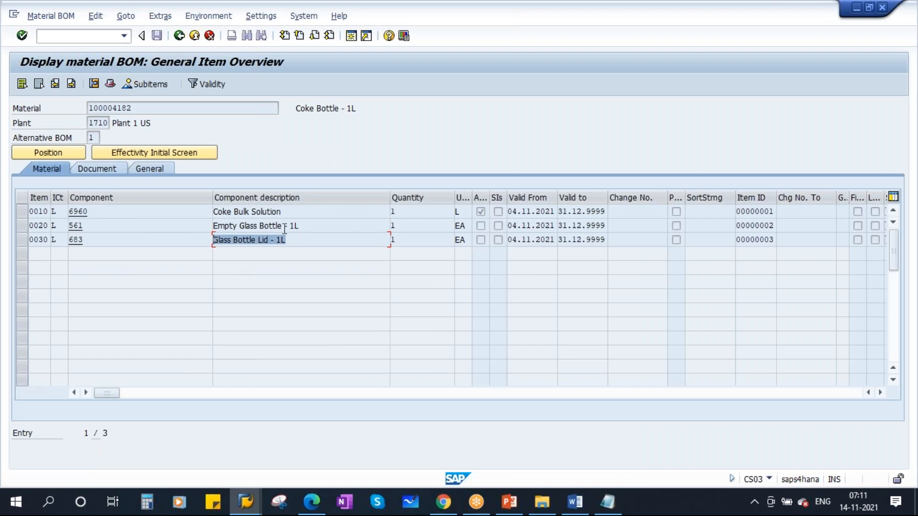
pyautogui.click(180, 36)
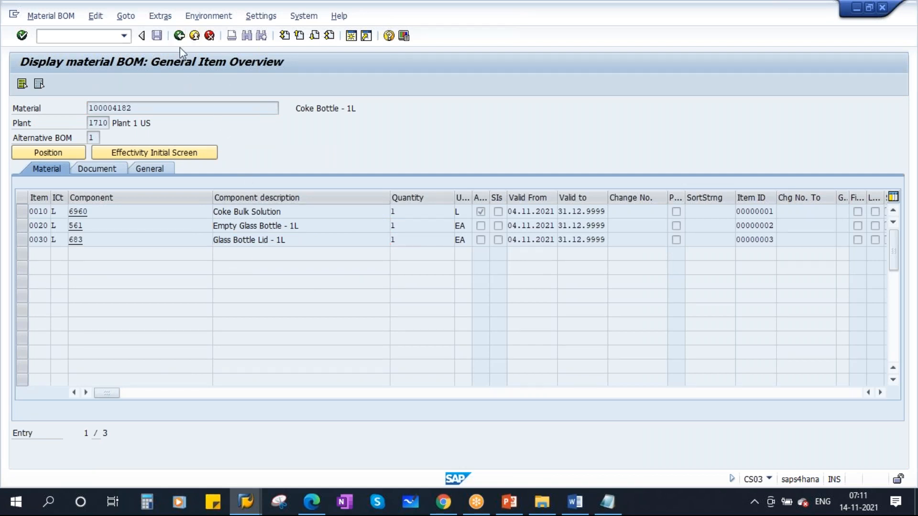
# Examine the component items of alternative BOM 2 and return to the alternatives overview.
pyautogui.click(17, 210)
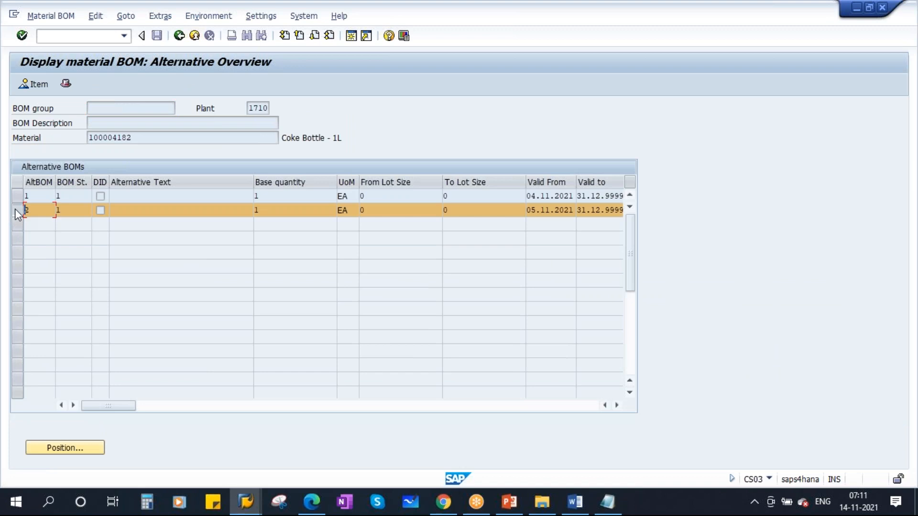
pyautogui.click(36, 82)
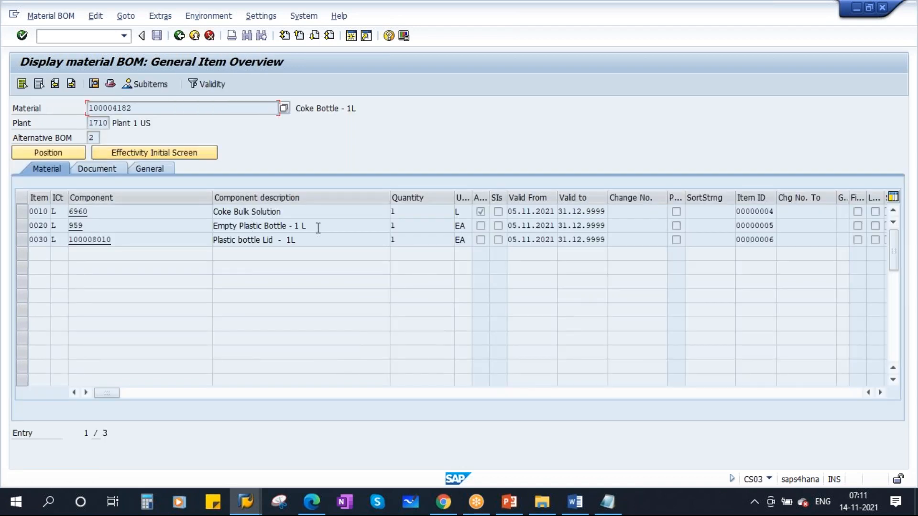
pyautogui.moveTo(315, 226); pyautogui.dragTo(202, 238)
pyautogui.press('Down')
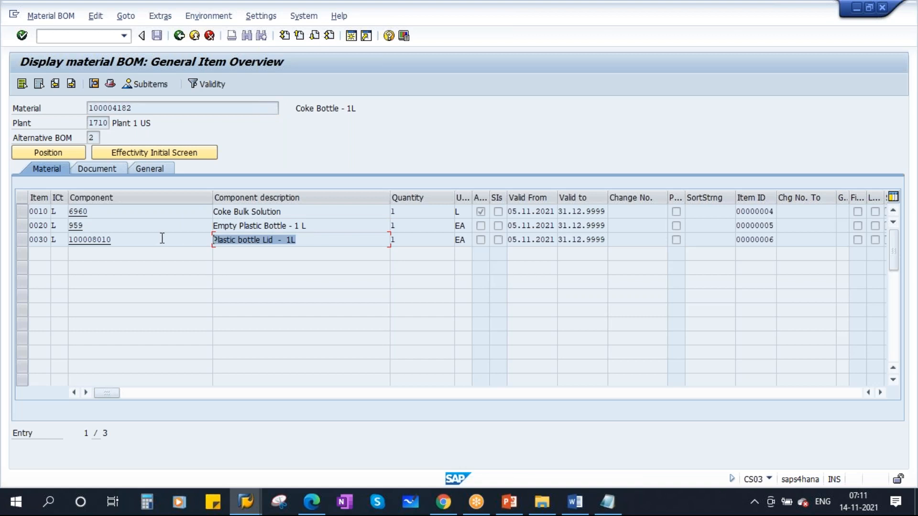
pyautogui.click(179, 35)
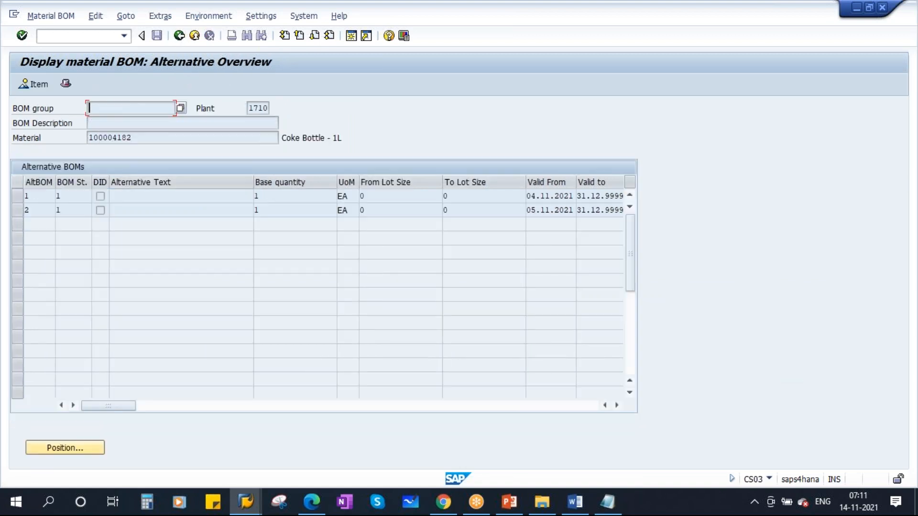
# Check with CA03 in a new session whether a routing exists for material 100004182 in plant 1710.
pyautogui.click(350, 36)
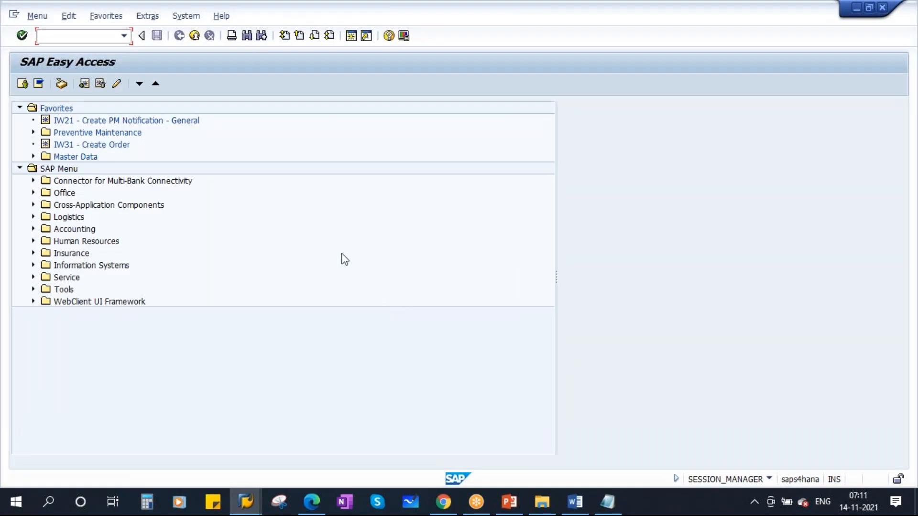
pyautogui.write('d')
pyautogui.press('Return')
pyautogui.moveTo(171, 108); pyautogui.dragTo(58, 104)
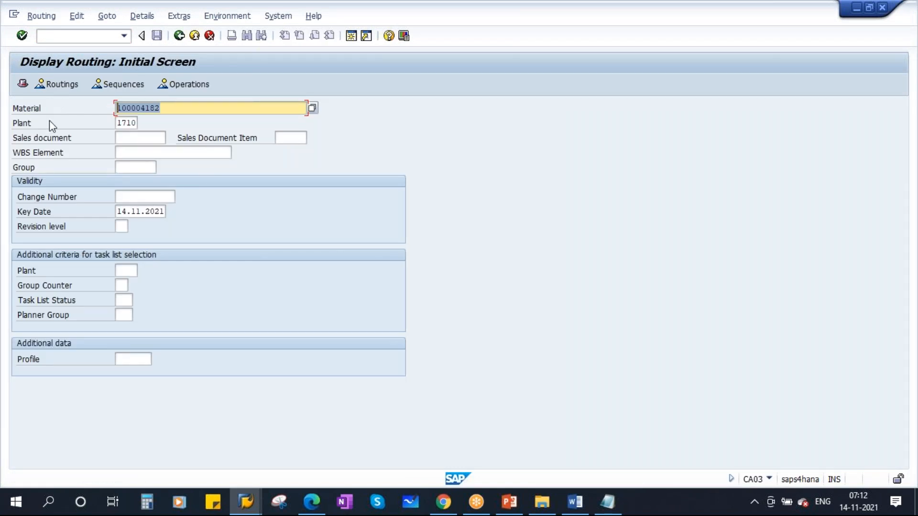
pyautogui.click(121, 123)
pyautogui.press('Return')
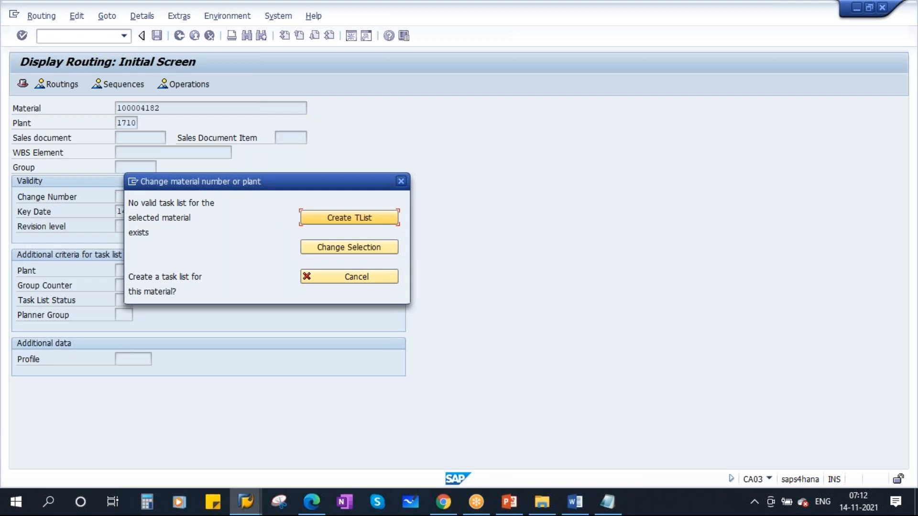
pyautogui.click(344, 276)
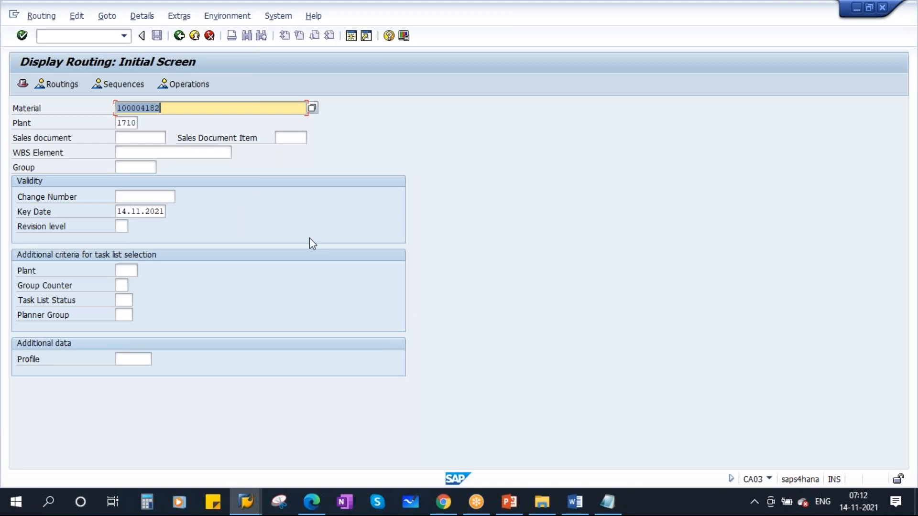
# Review the alternative BOM overview again and recheck the routing display for material 100004182.
pyautogui.hotkey('alt', 'Tab')
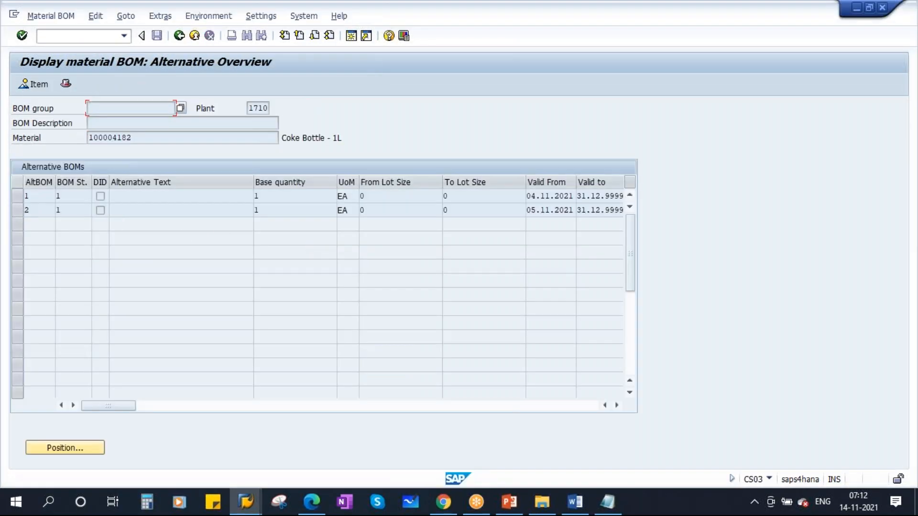
pyautogui.hotkey('alt', 'Tab')
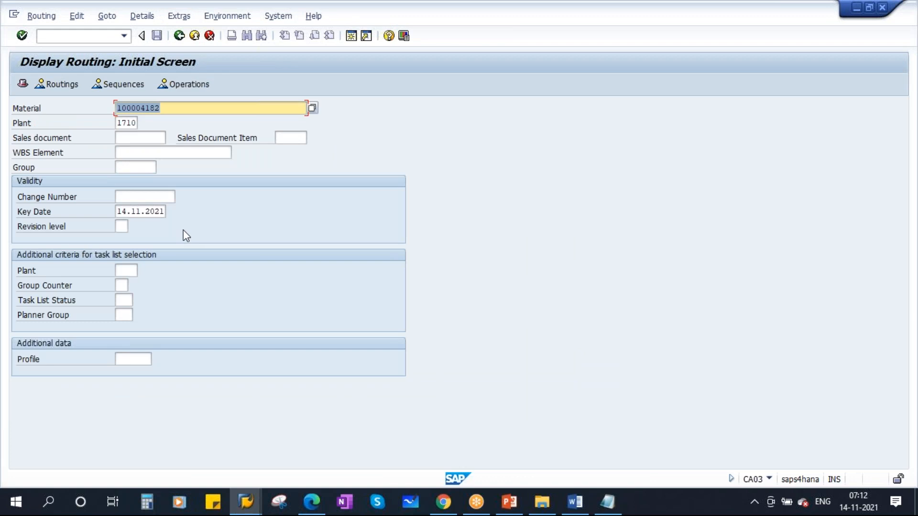
pyautogui.hotkey('alt', 'Tab')
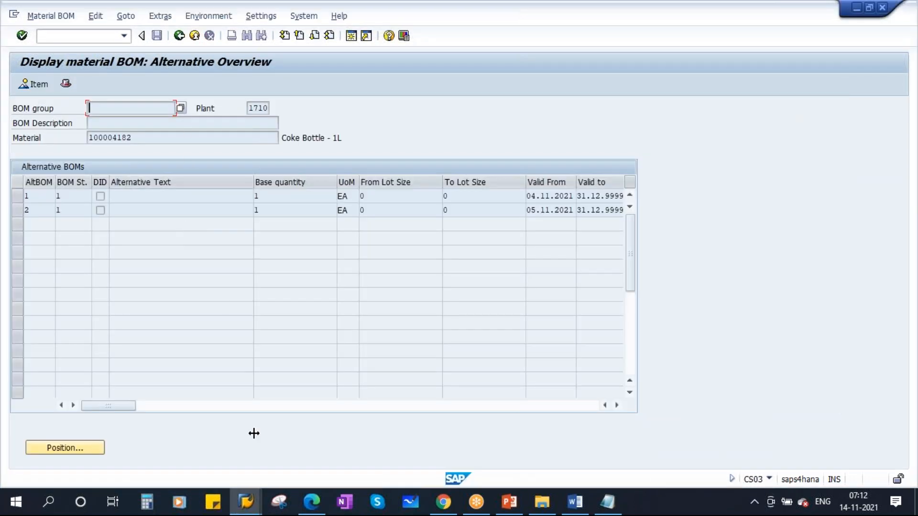
pyautogui.moveTo(246, 501)
pyautogui.click(299, 423)
pyautogui.moveTo(245, 503)
pyautogui.click(433, 443)
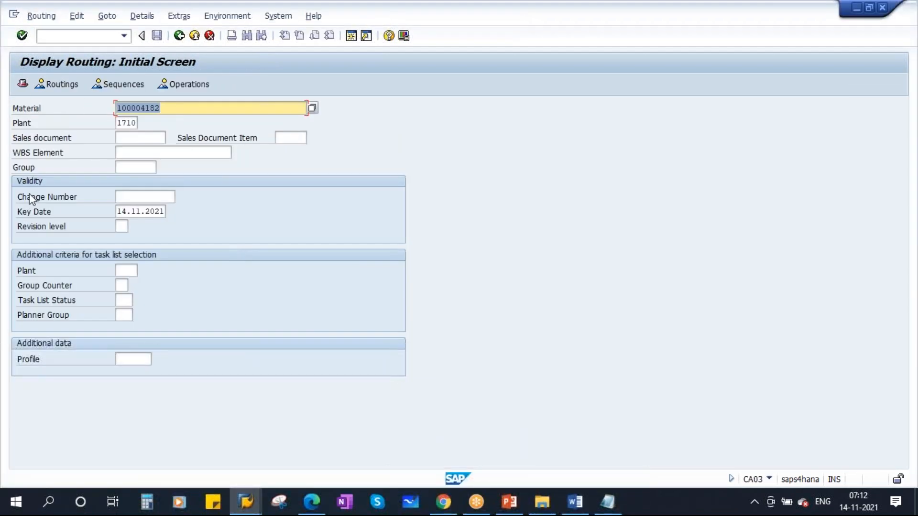
pyautogui.press('Return')
pyautogui.click(376, 280)
# Start creating a routing for material 100004182 in plant 1710 and proceed to its header details.
pyautogui.click(41, 17)
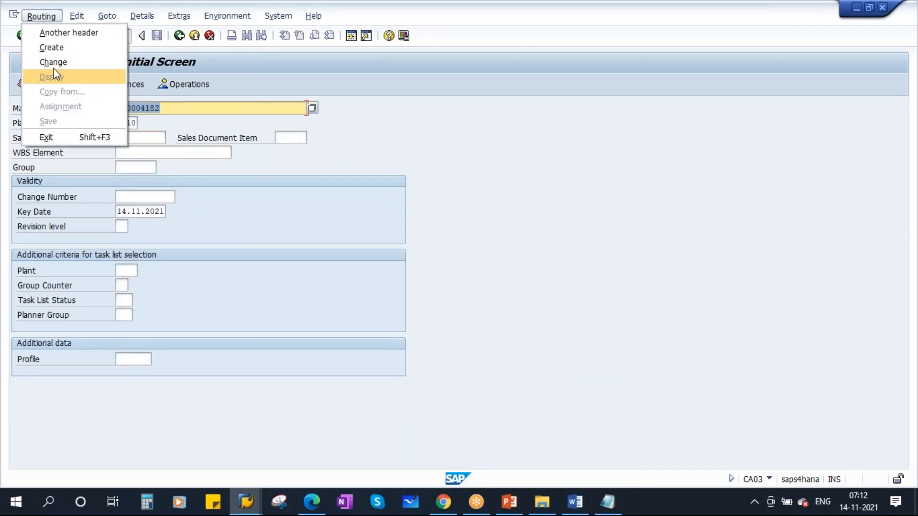
pyautogui.click(50, 48)
pyautogui.press('Return')
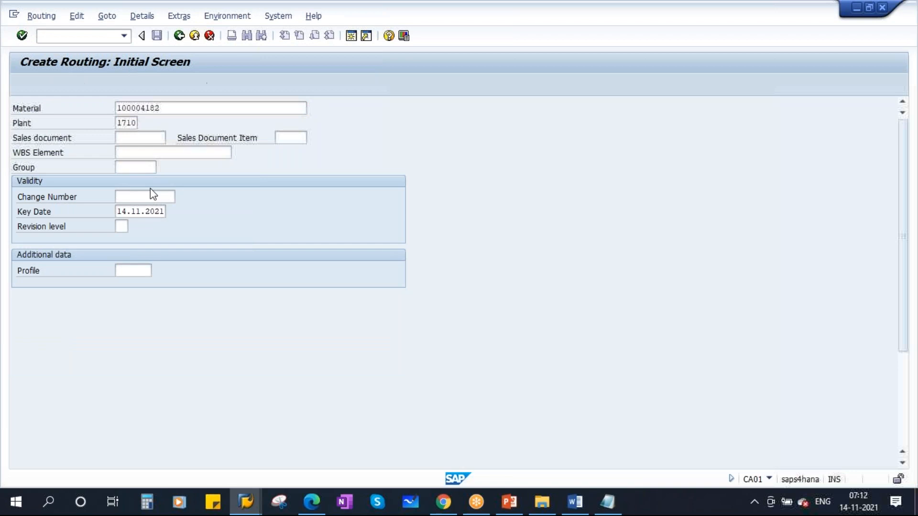
# Set the routing header to usage 1, overall status 4 and a lot size from 1.
pyautogui.click(128, 286)
pyautogui.click(138, 286)
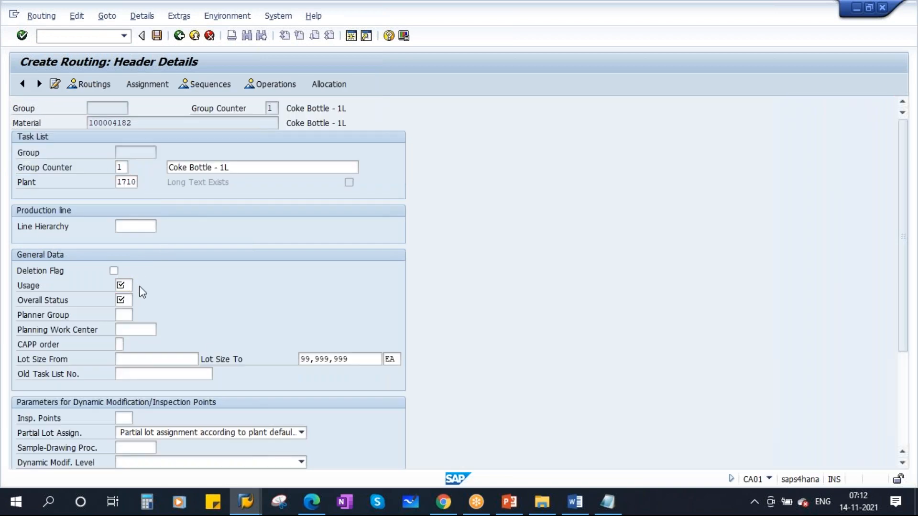
pyautogui.doubleClick(165, 264)
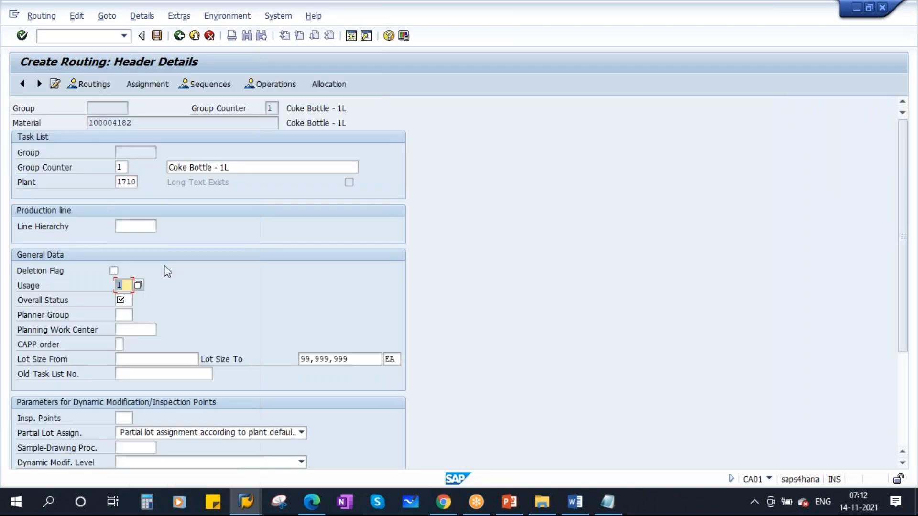
pyautogui.click(127, 300)
pyautogui.click(119, 314)
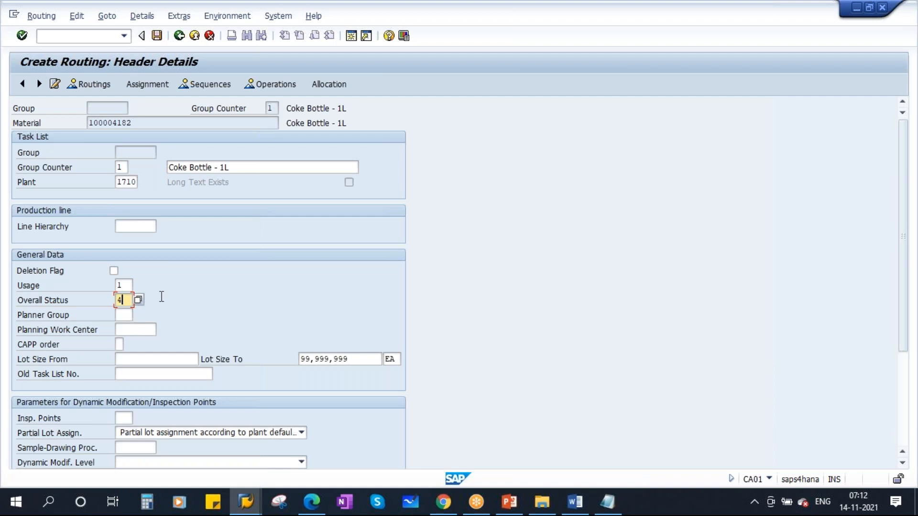
pyautogui.click(135, 358)
pyautogui.write('1')
pyautogui.press('Return')
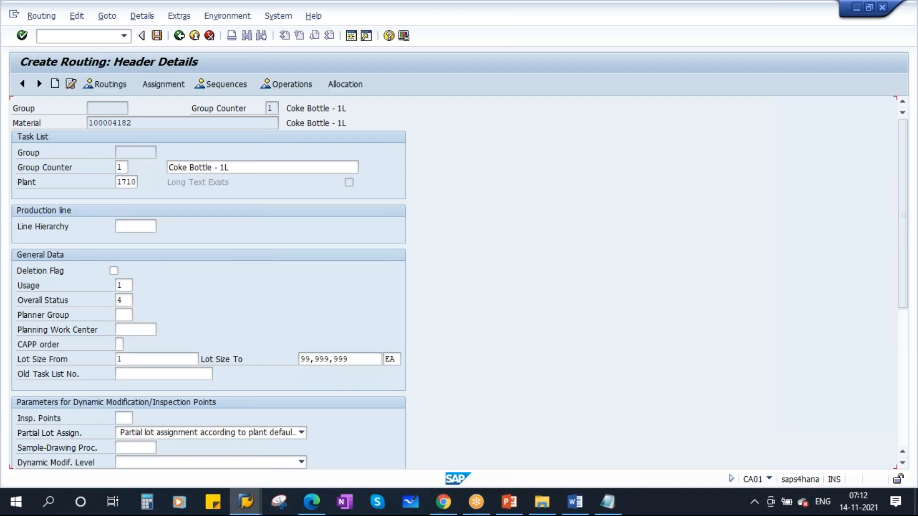
# Assign work center KUMAR_61 to operation 0010 of the routing, searching plant 1710 for work center category 0001.
pyautogui.click(292, 86)
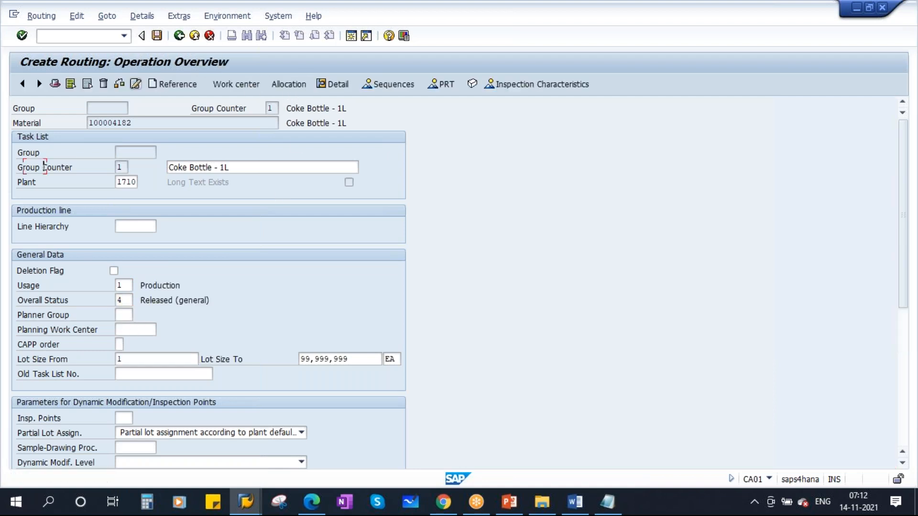
pyautogui.click(94, 178)
pyautogui.click(90, 166)
pyautogui.click(114, 166)
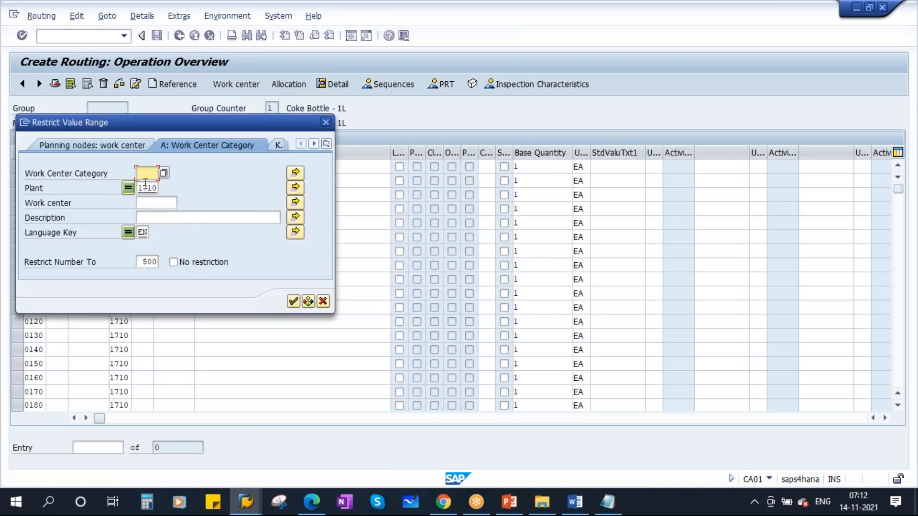
pyautogui.click(145, 173)
pyautogui.click(144, 174)
pyautogui.write('0001')
pyautogui.click(293, 302)
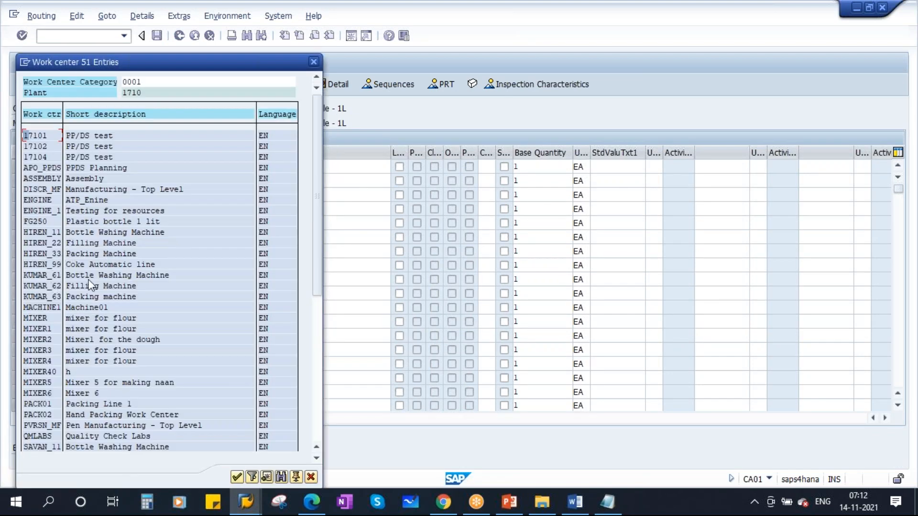
pyautogui.click(44, 277)
pyautogui.doubleClick(45, 275)
# Assign work center KUMAR_62 to operation 0020 and KUMAR_63 to operation 0030 by reusing the work center of operation 0010.
pyautogui.click(88, 181)
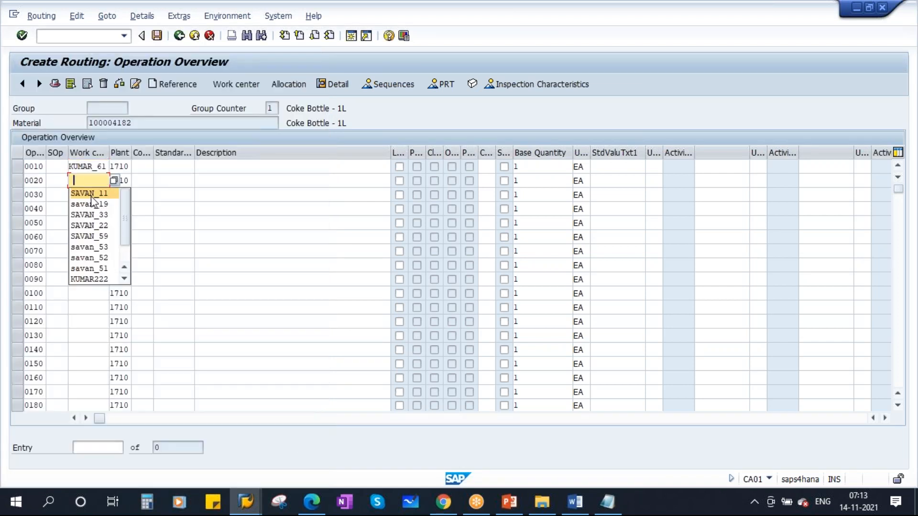
pyautogui.moveTo(70, 167); pyautogui.dragTo(121, 168)
pyautogui.hotkey('ctrl', 'c')
pyautogui.click(92, 181)
pyautogui.hotkey('ctrl', 'v')
pyautogui.click(87, 196)
pyautogui.hotkey('ctrl', 'v')
pyautogui.click(111, 181)
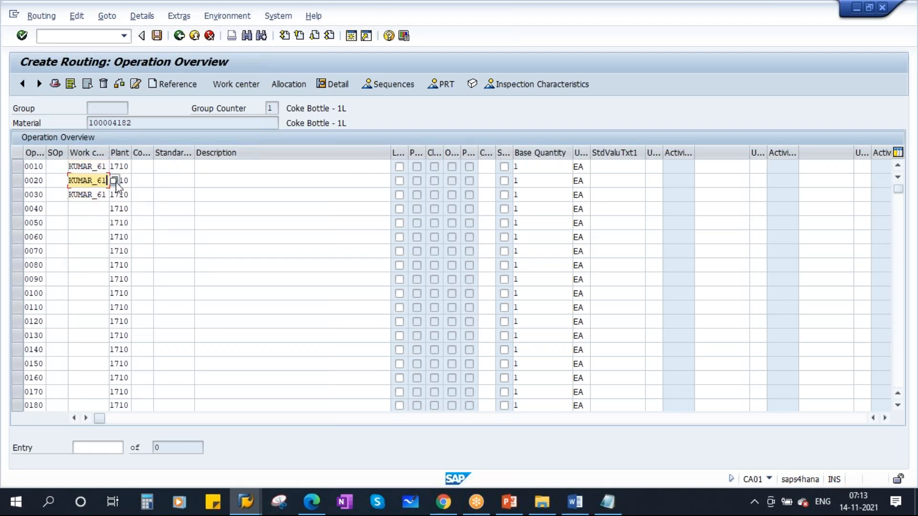
pyautogui.press('Down')
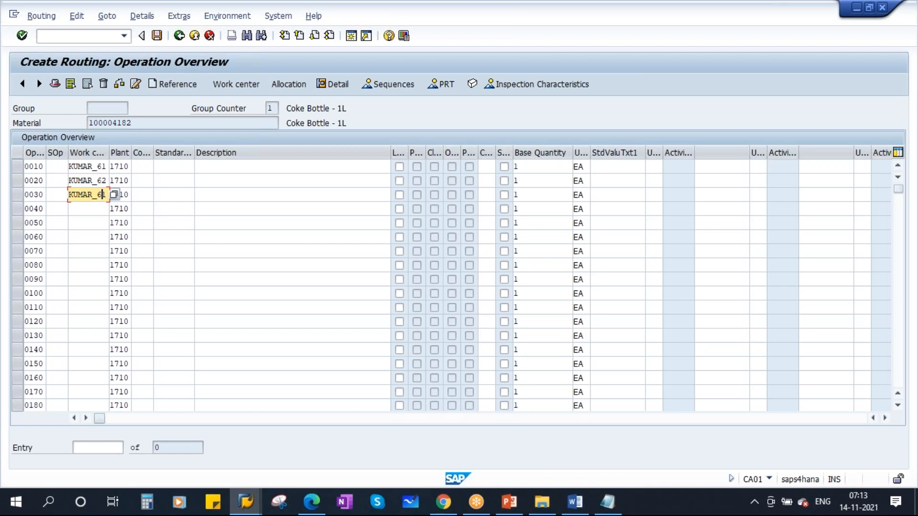
# Describe operations 0010, 0020 and 0030 as Empty Bottle Cleaning, Filling and Packing.
pyautogui.click(235, 168)
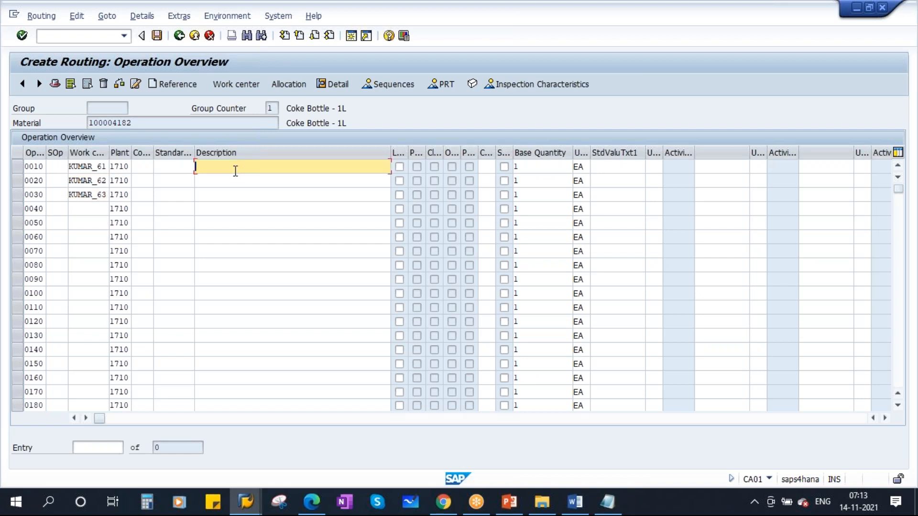
pyautogui.click(235, 169)
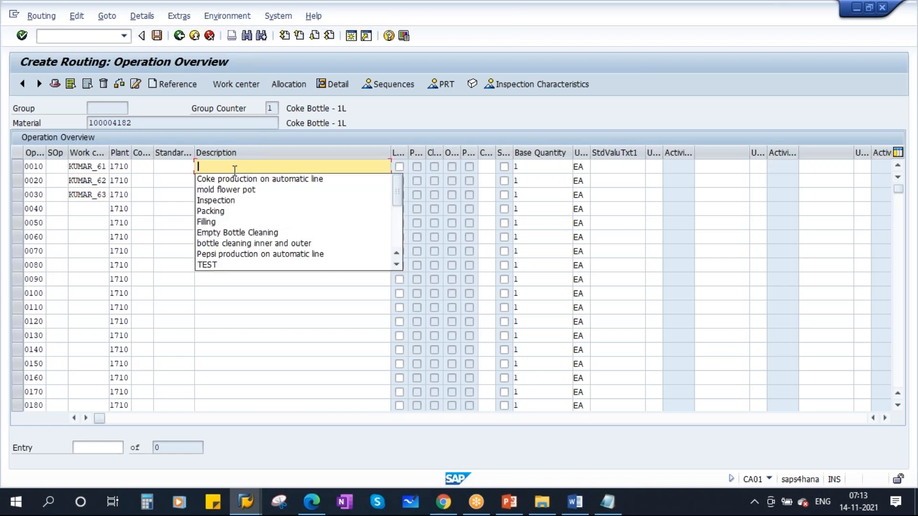
pyautogui.click(239, 233)
pyautogui.click(220, 187)
pyautogui.click(221, 187)
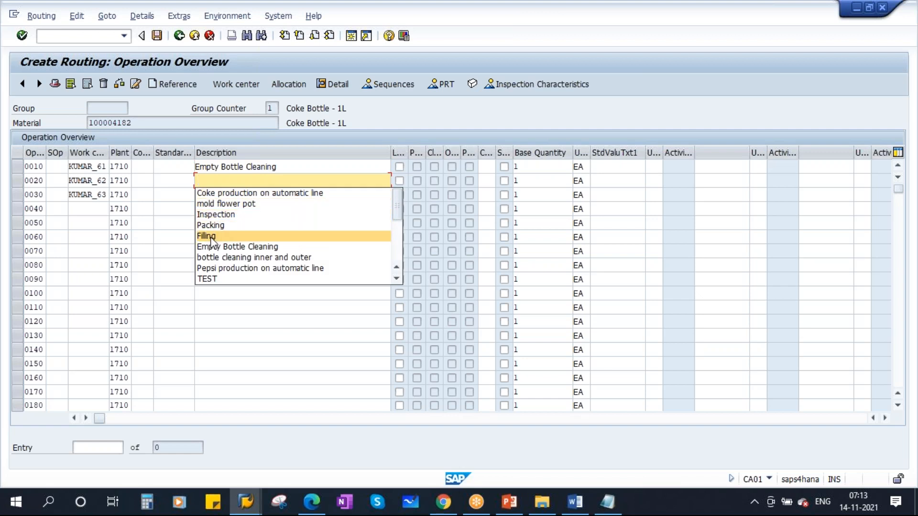
pyautogui.click(215, 236)
pyautogui.click(215, 199)
pyautogui.click(214, 199)
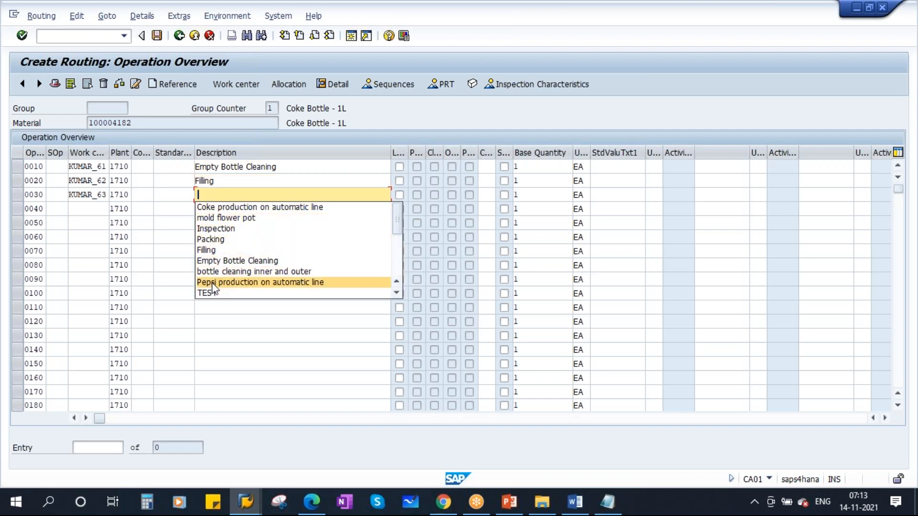
pyautogui.click(222, 240)
pyautogui.press('Return')
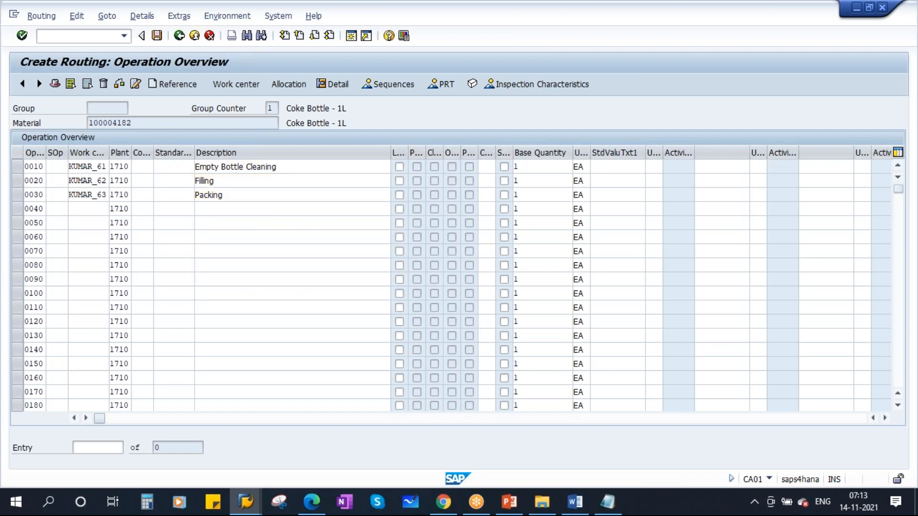
# Set the base quantity of operations 0010, 0020 and 0030 to 1000 EA each.
pyautogui.click(530, 172)
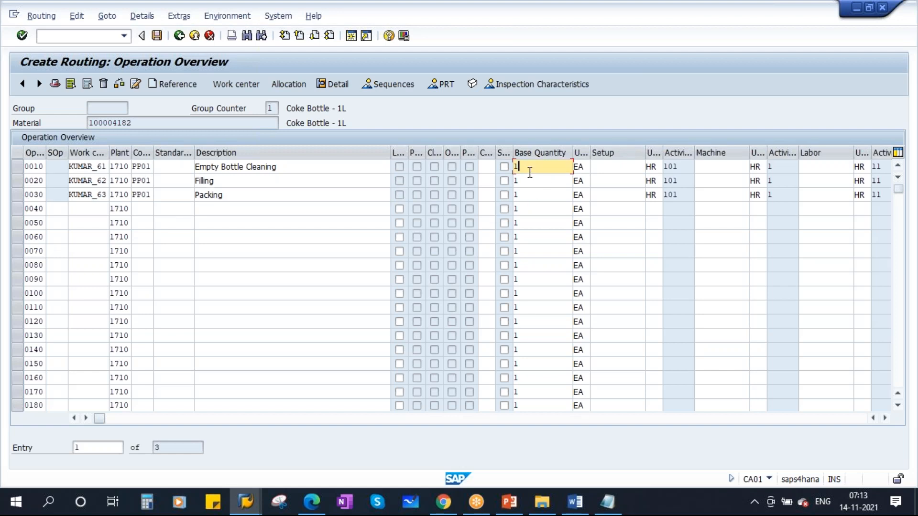
pyautogui.write('000')
pyautogui.click(521, 184)
pyautogui.write('000')
pyautogui.click(530, 200)
pyautogui.write('000')
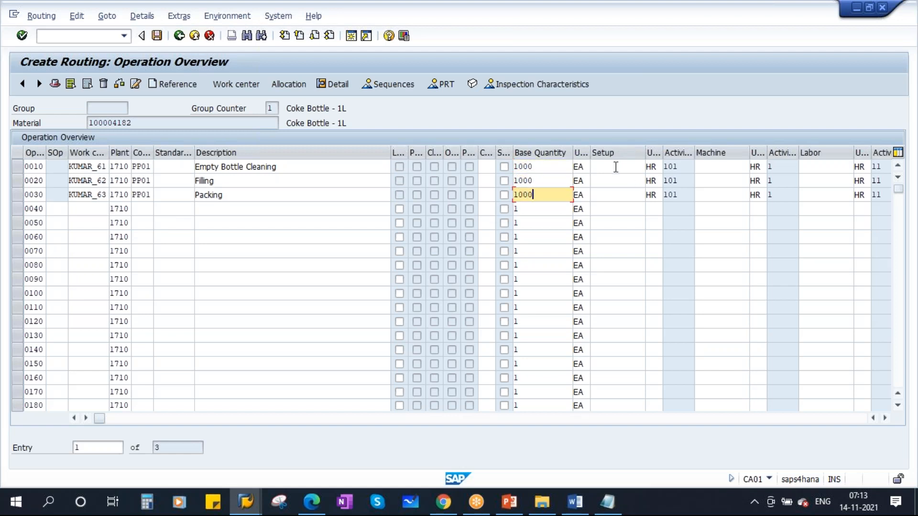
# Enter a setup time of 0.5, machine time of 2 and labor time of 4 hours for the Empty Bottle Cleaning operation.
pyautogui.click(609, 166)
pyautogui.write('0.5')
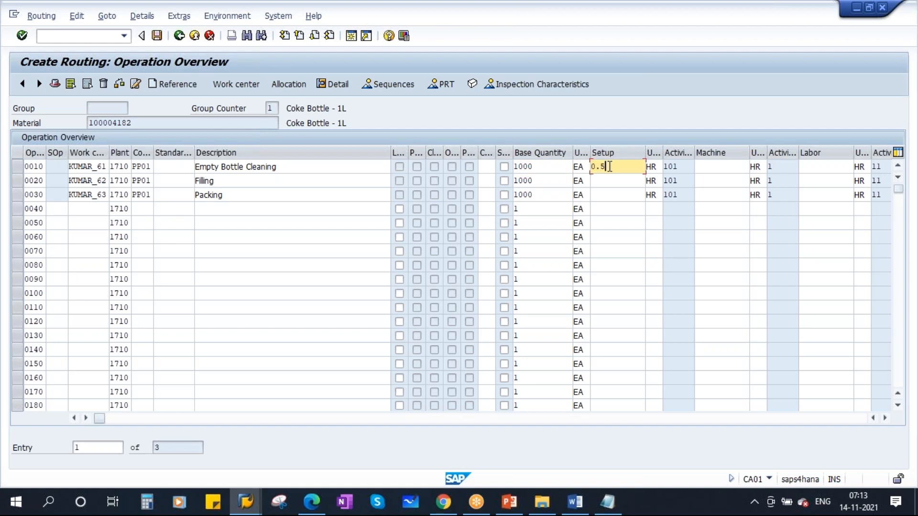
pyautogui.click(720, 164)
pyautogui.write('2')
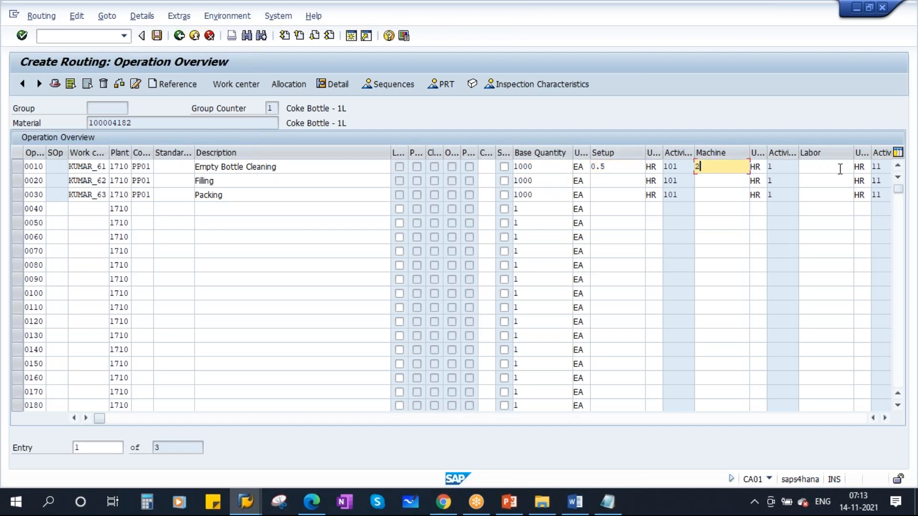
pyautogui.click(840, 168)
pyautogui.write('4')
# Enter a setup time of 1 hour and a machine time of 4 hours for the Filling operation.
pyautogui.click(821, 191)
pyautogui.click(609, 185)
pyautogui.write('1')
pyautogui.click(727, 181)
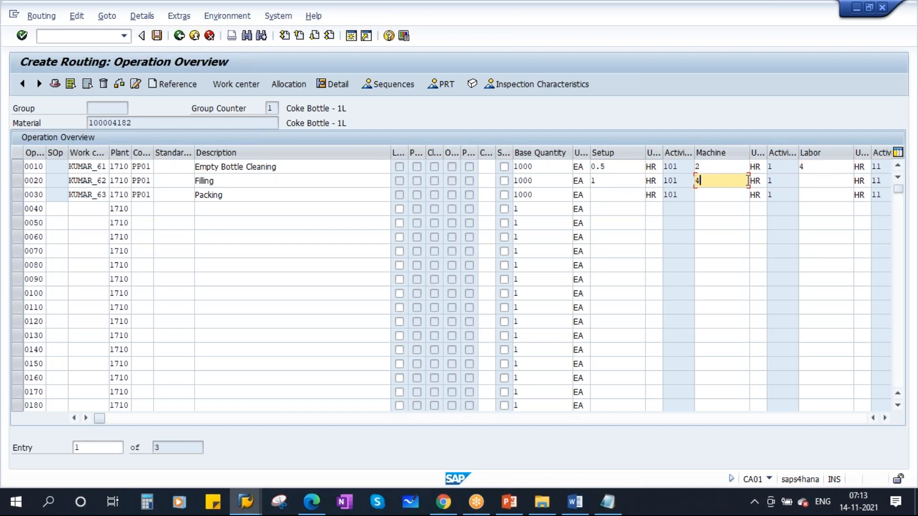
# Set machine times to 4 hours for operation 0010 and 2 hours for 0020, with 8 labor hours for both.
pyautogui.moveTo(713, 169); pyautogui.dragTo(645, 165)
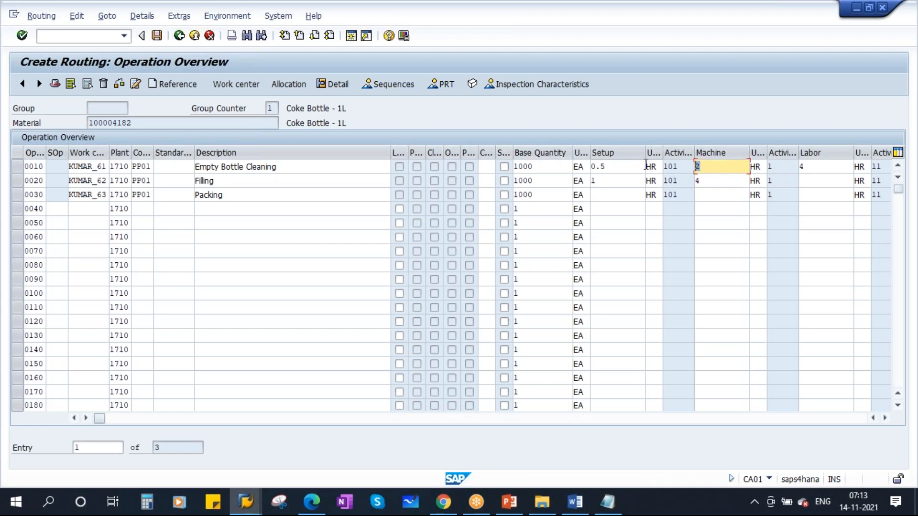
pyautogui.write('4')
pyautogui.moveTo(709, 182); pyautogui.dragTo(657, 181)
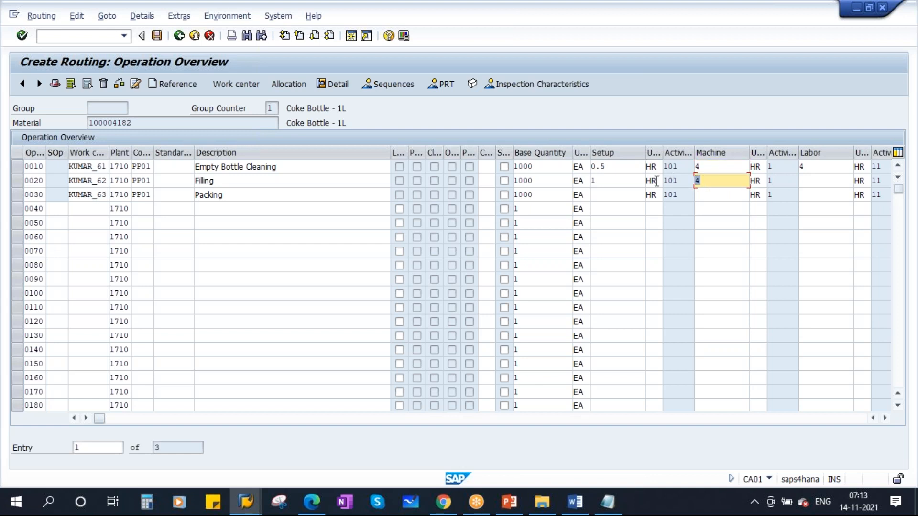
pyautogui.click(819, 181)
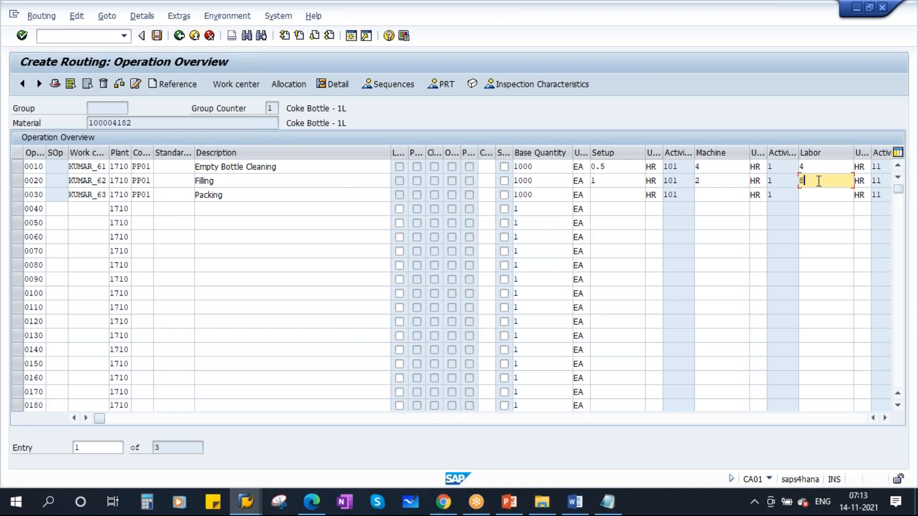
pyautogui.moveTo(816, 167); pyautogui.dragTo(781, 168)
pyautogui.write('8')
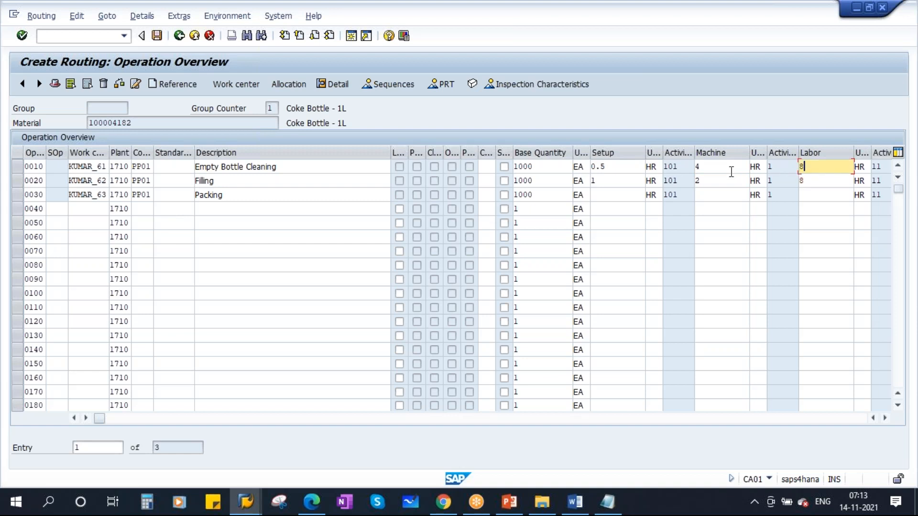
# Enter setup 1, machine 3 and labor 6 hours for the Packing operation, and save the routing.
pyautogui.click(610, 196)
pyautogui.write('1')
pyautogui.click(709, 196)
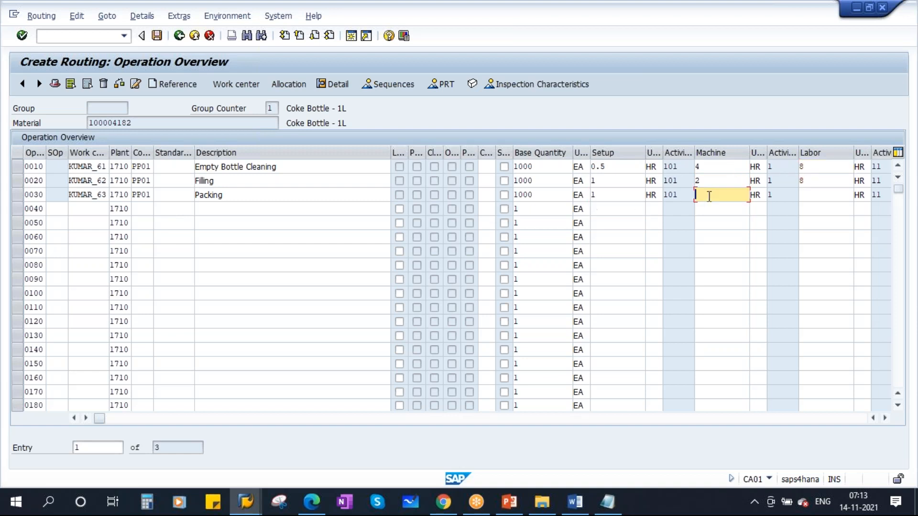
pyautogui.write('3')
pyautogui.click(816, 194)
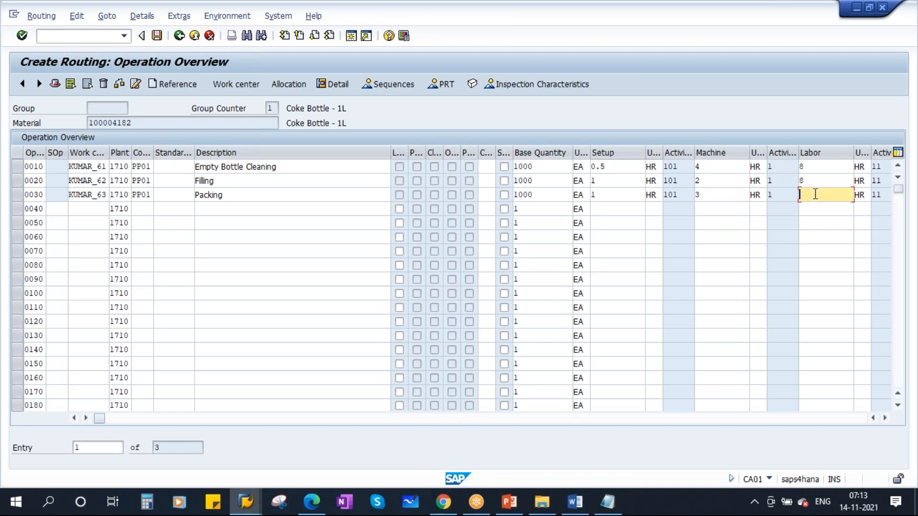
pyautogui.write('6')
pyautogui.press('Return')
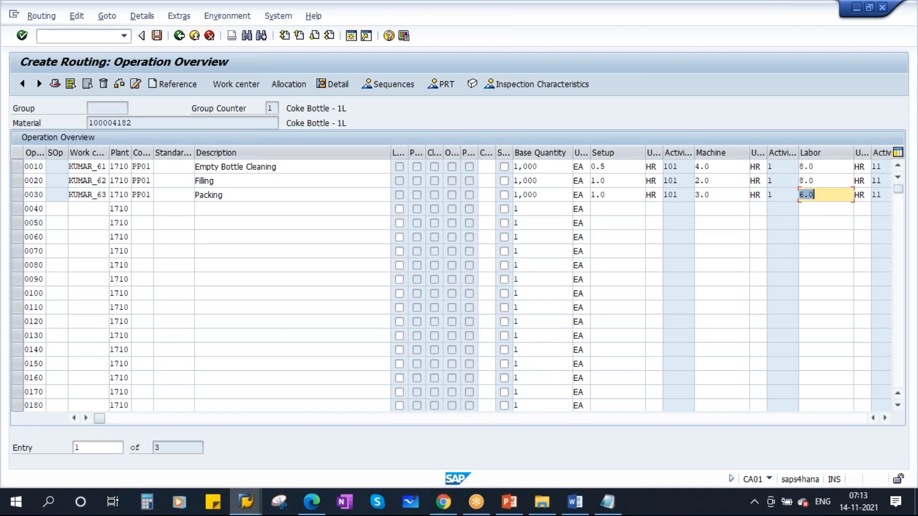
pyautogui.click(157, 36)
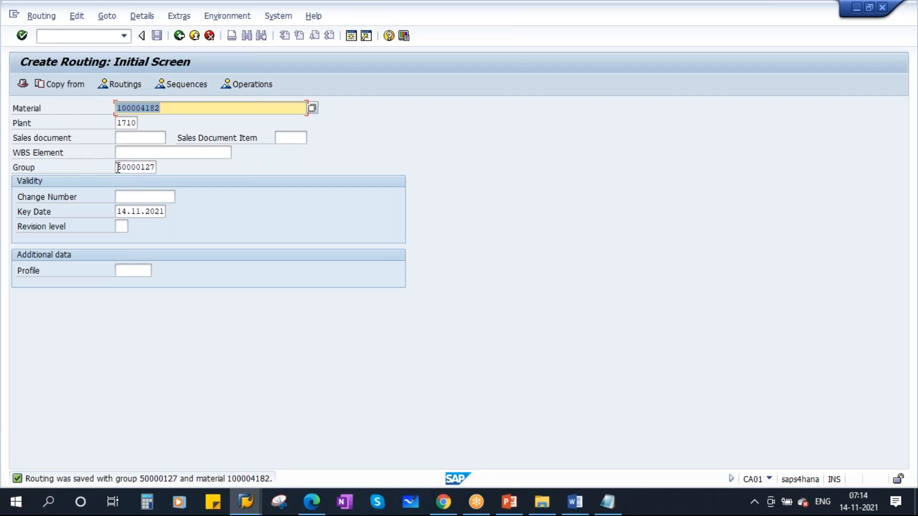
# Reopen the routing overview of material 100004182 with the group field cleared and add another routing to the group.
pyautogui.moveTo(118, 168); pyautogui.dragTo(230, 168)
pyautogui.press('BackSpace')
pyautogui.press('Return')
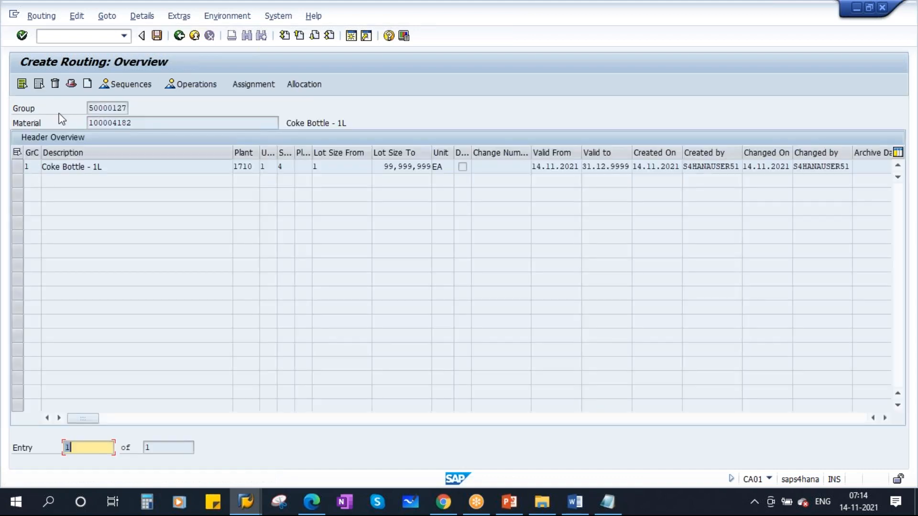
pyautogui.click(88, 84)
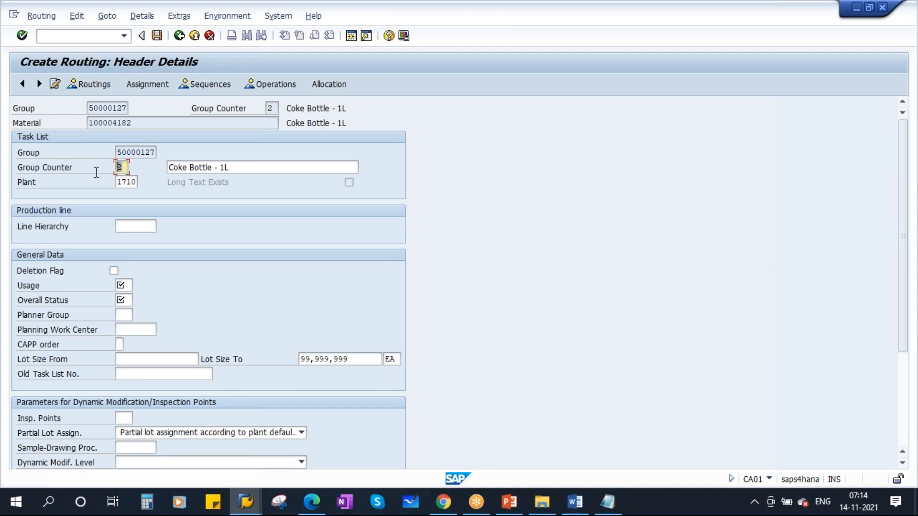
# Set the header of group counter 2 to usage 1, overall status 4 and lot size from 1.
pyautogui.click(123, 285)
pyautogui.click(125, 298)
pyautogui.click(124, 300)
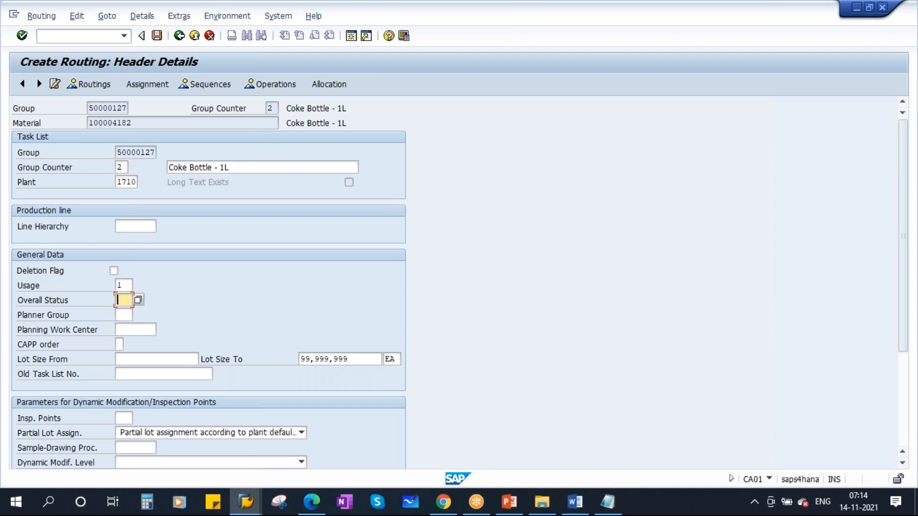
pyautogui.click(122, 314)
pyautogui.click(125, 359)
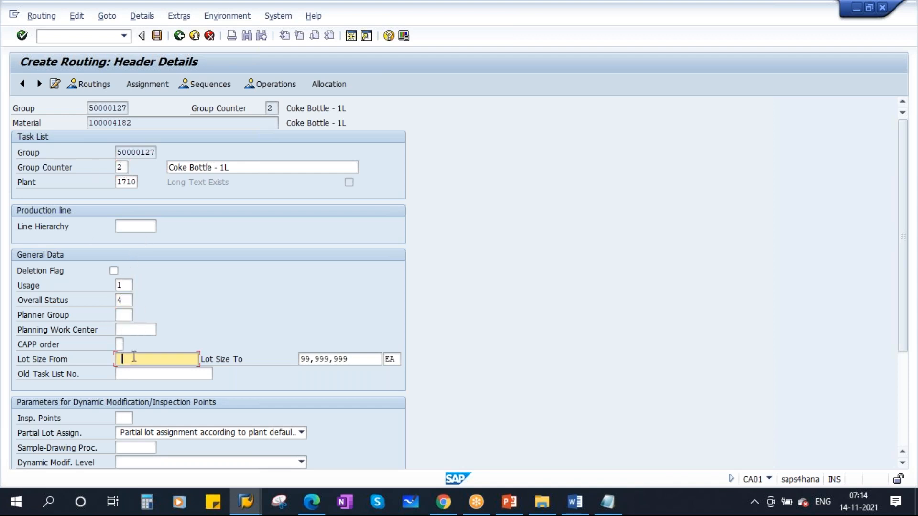
pyautogui.click(124, 372)
pyautogui.press('Return')
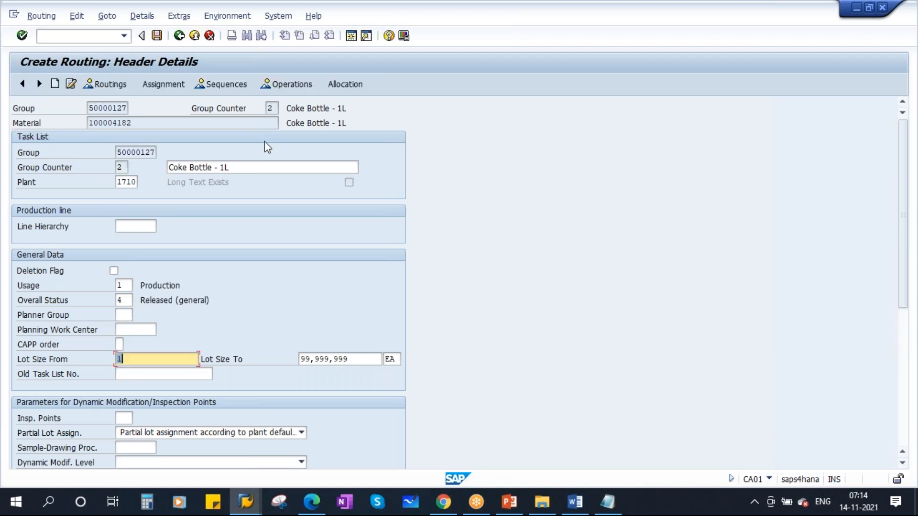
# Assign work center SAVAN_99 to operation 0010 of group counter 2, searching plant 1710 for work center category 0001.
pyautogui.click(274, 84)
pyautogui.click(99, 169)
pyautogui.click(114, 168)
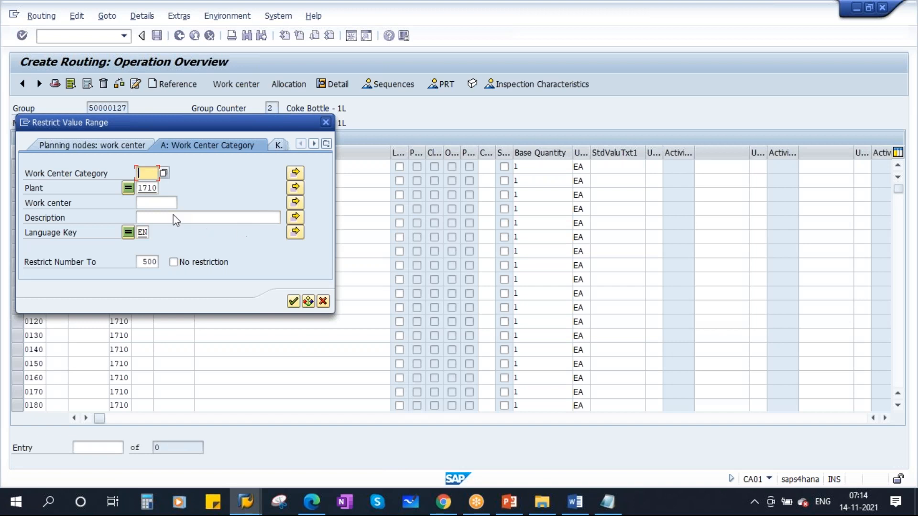
pyautogui.click(145, 173)
pyautogui.click(150, 185)
pyautogui.click(293, 301)
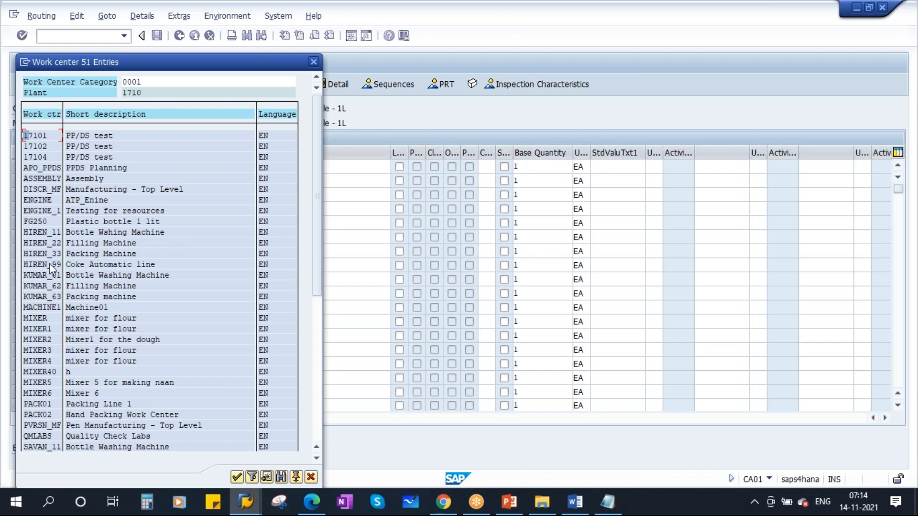
pyautogui.scroll(-2, 83, 289)
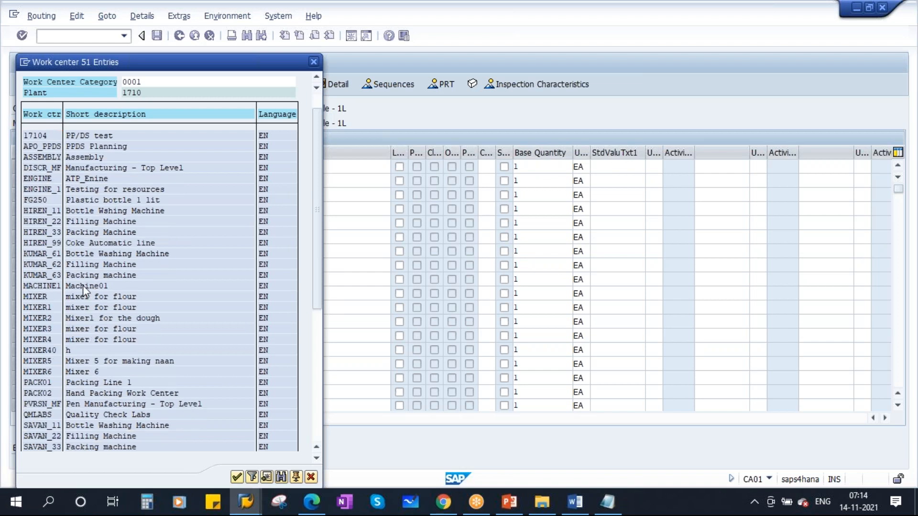
pyautogui.scroll(-5, 84, 289)
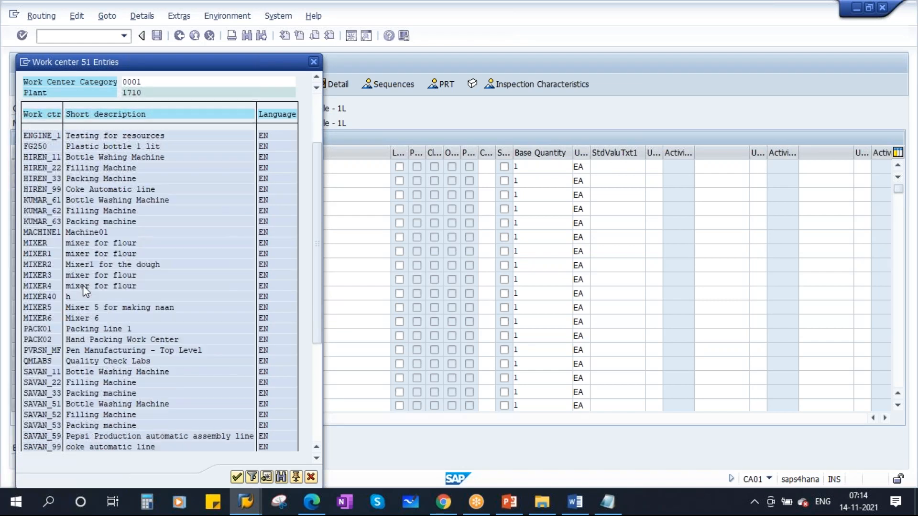
pyautogui.scroll(-2, 82, 286)
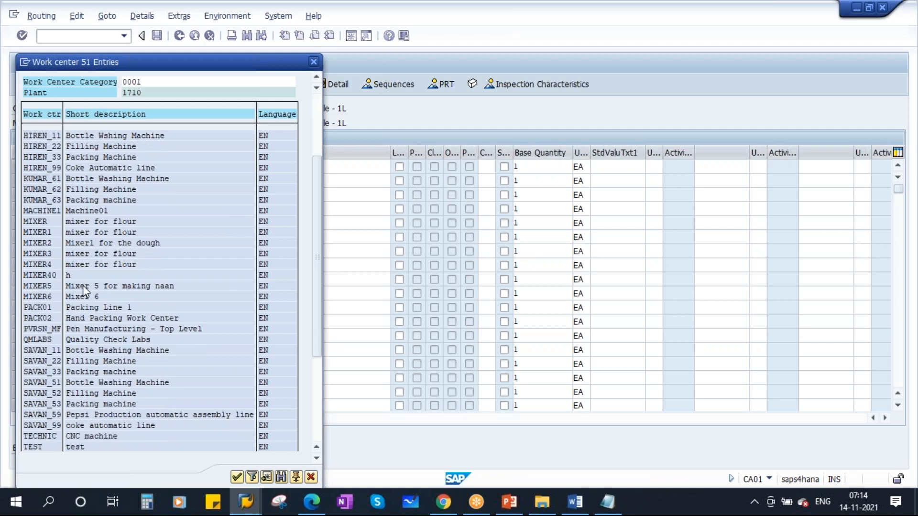
pyautogui.doubleClick(38, 424)
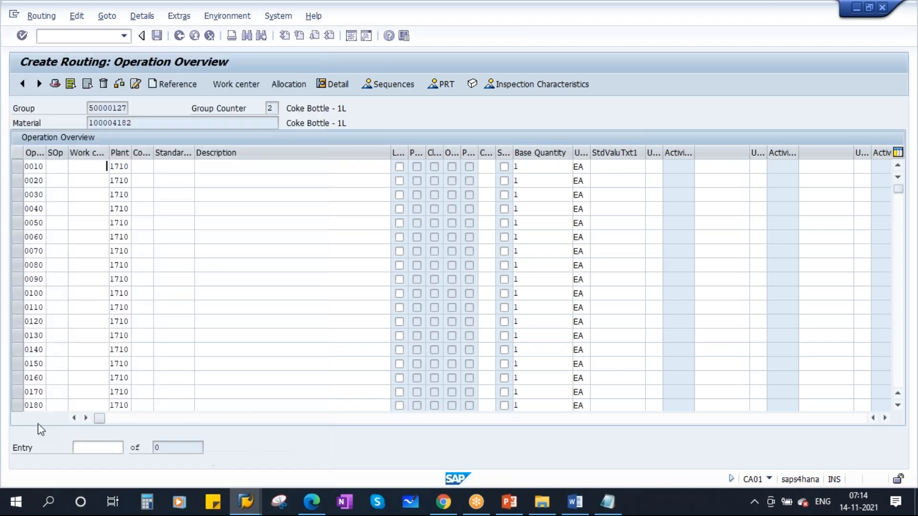
# Describe operation 0010 of group counter 2 as "Coke production on automatic line", adapting the existing Pepsi production description.
pyautogui.click(249, 169)
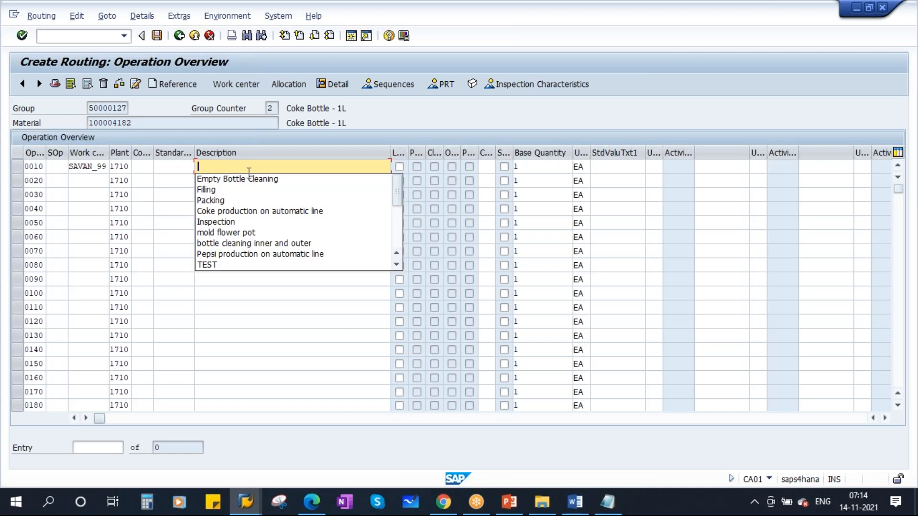
pyautogui.click(226, 254)
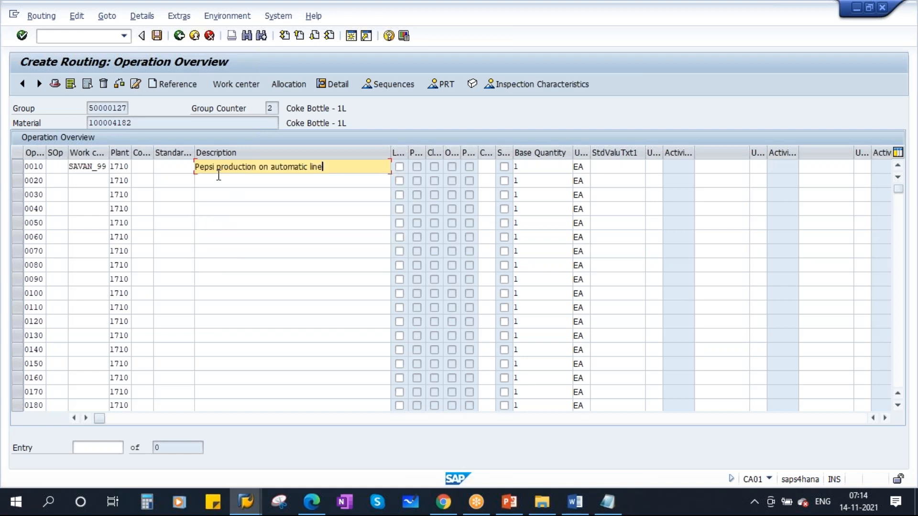
pyautogui.doubleClick(205, 167)
pyautogui.press('capslock')
pyautogui.write('Coke')
pyautogui.click(142, 171)
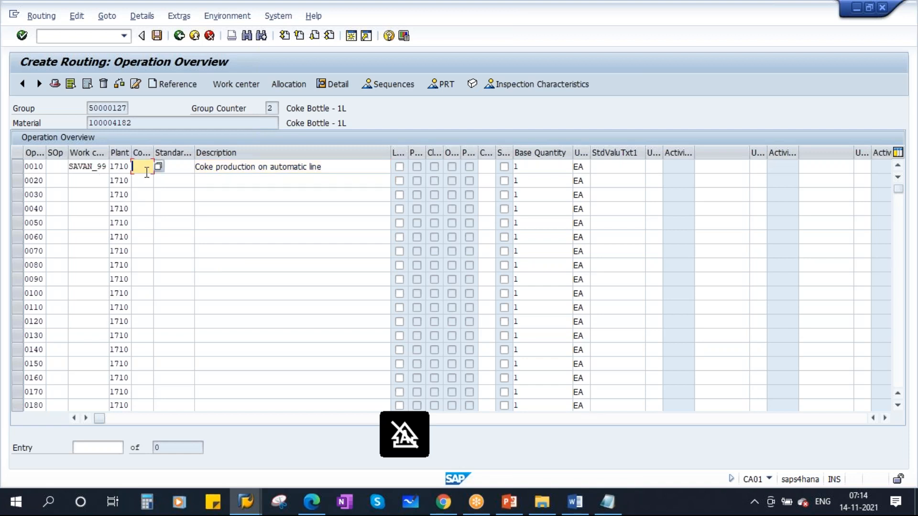
# Give operation 0010 of group counter 2 control key PP01 and a base quantity of 1000.
pyautogui.write('PP01')
pyautogui.press('Return')
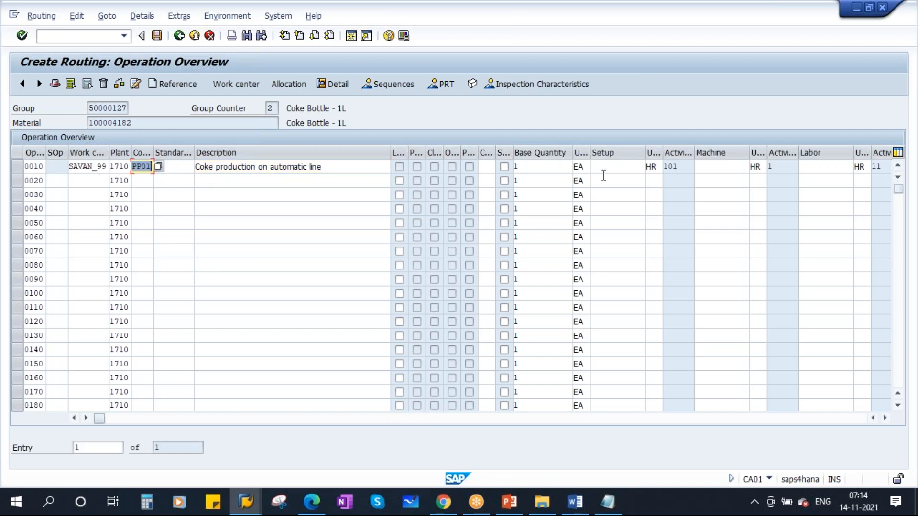
pyautogui.click(529, 167)
pyautogui.write('000')
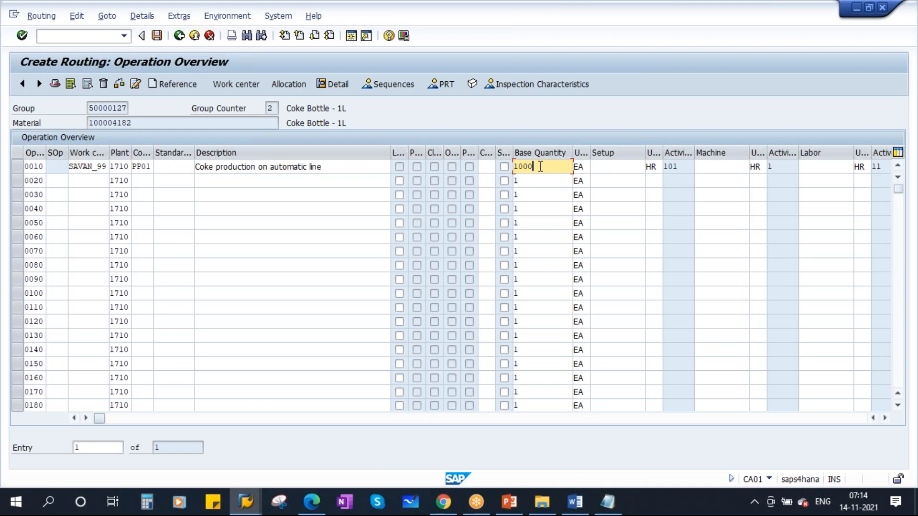
# Set operation 0010's standard values to setup 1, machine 8 and labor 24 hours, and save the routing.
pyautogui.click(611, 163)
pyautogui.write('1')
pyautogui.click(707, 166)
pyautogui.write('8')
pyautogui.click(809, 167)
pyautogui.write('24')
pyautogui.press('Return')
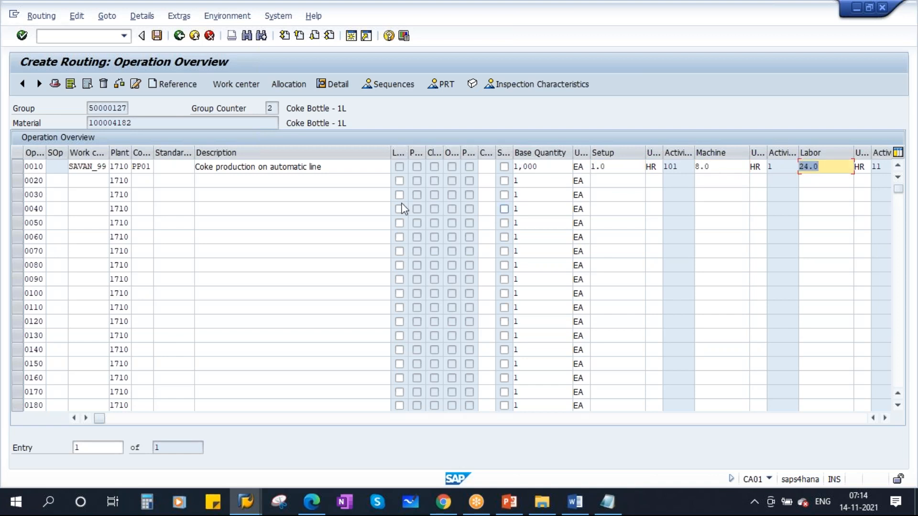
pyautogui.click(157, 35)
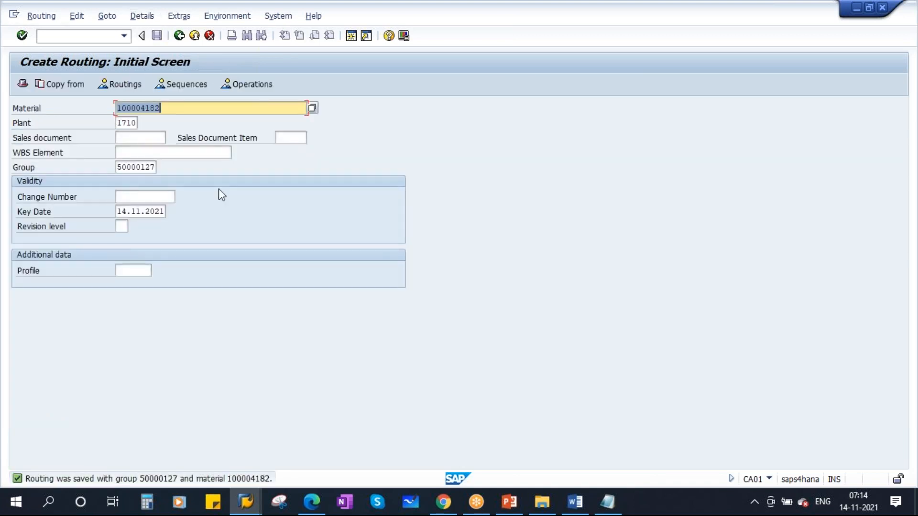
# Switch to the Notepad notes and add the line "2 Alternate BOM's" below the production version formula.
pyautogui.click(608, 502)
pyautogui.press('Return')
pyautogui.press('Return')
pyautogui.press('Return')
pyautogui.write('2 Alte')
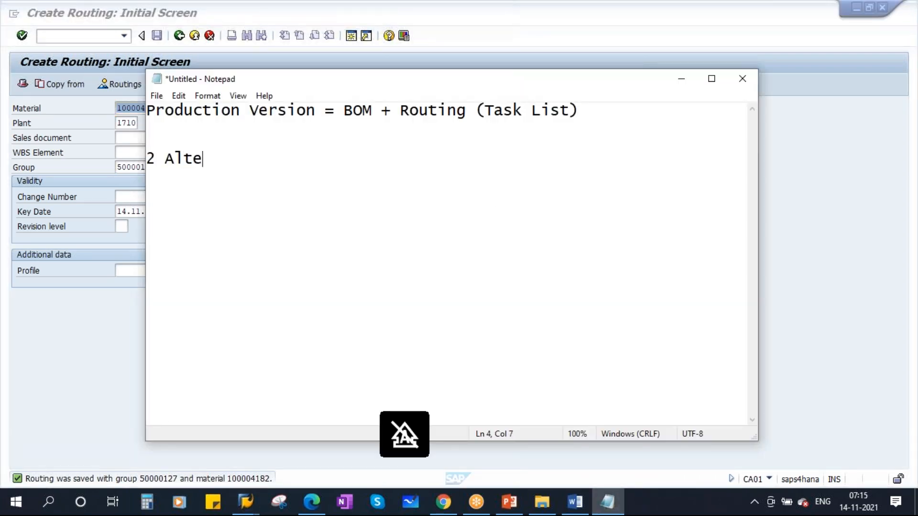
pyautogui.write('rnate B')
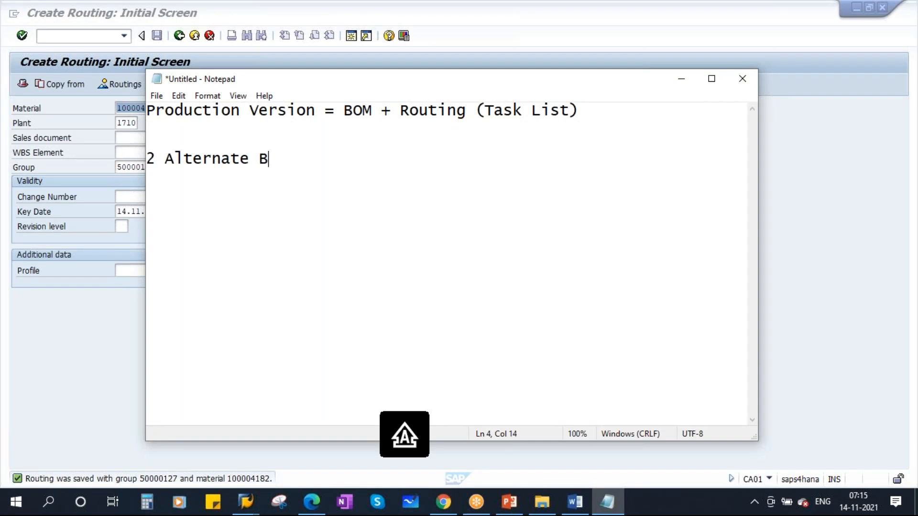
pyautogui.write("OM's")
pyautogui.press('Return')
# Add the line "2 Alternate Routings" to the notes, reusing the wording of the BOM line, and return to SAP.
pyautogui.write('2')
pyautogui.moveTo(165, 159); pyautogui.dragTo(312, 159)
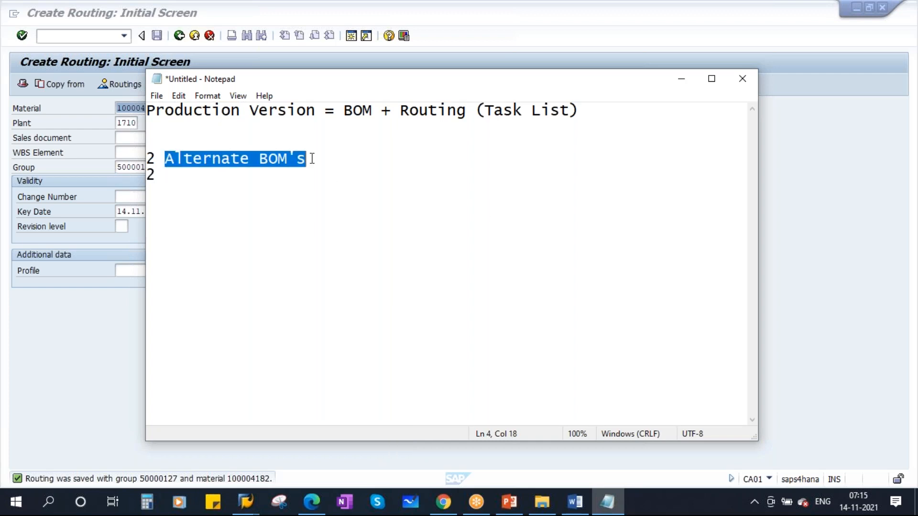
pyautogui.hotkey('ctrl', 'c')
pyautogui.click(188, 175)
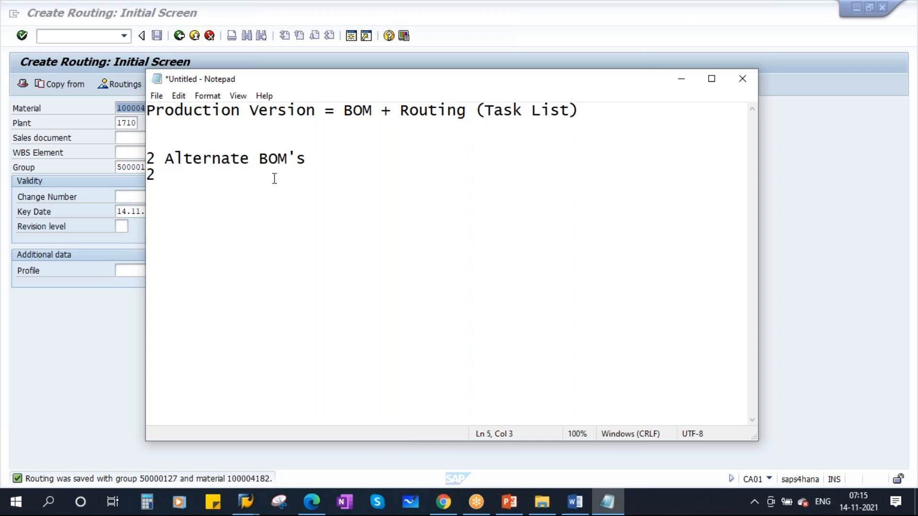
pyautogui.hotkey('ctrl', 'v')
pyautogui.press('BackSpace')
pyautogui.press('BackSpace')
pyautogui.press('BackSpace')
pyautogui.press('BackSpace')
pyautogui.press('BackSpace')
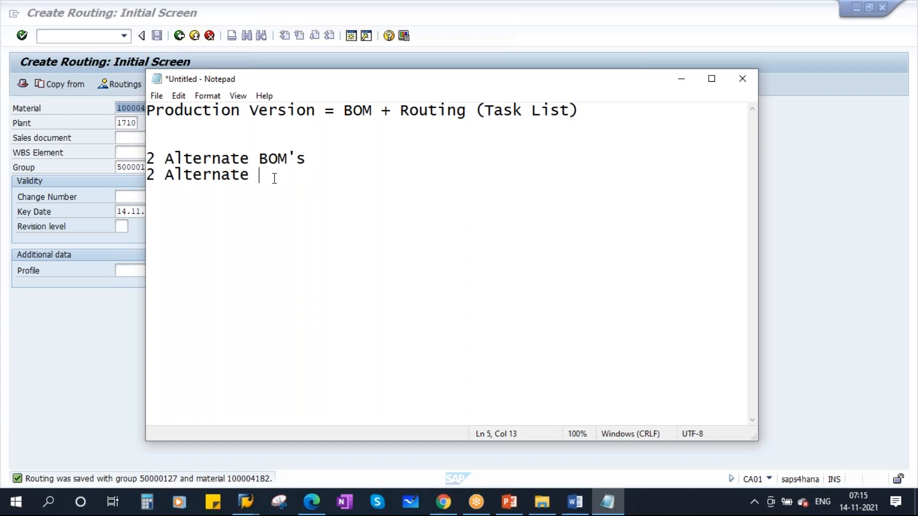
pyautogui.press('capslock')
pyautogui.write('R')
pyautogui.press('capslock')
pyautogui.write('outings')
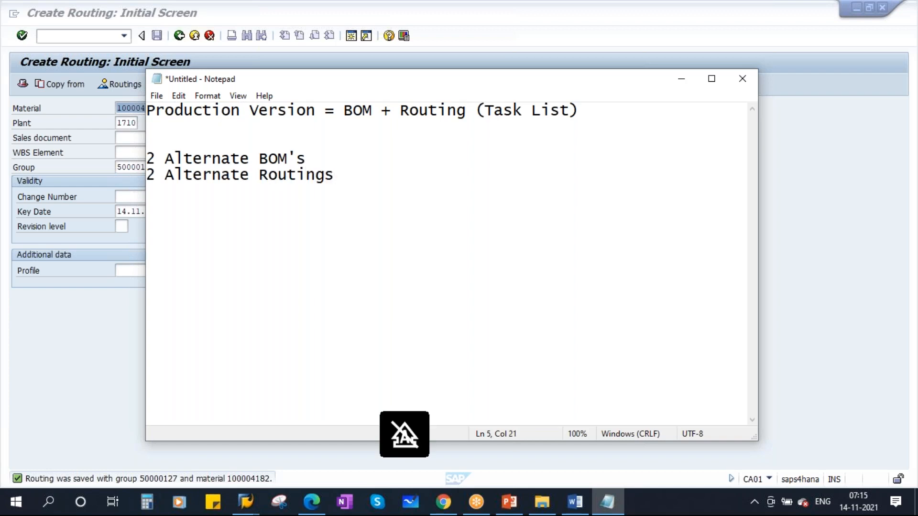
pyautogui.click(681, 79)
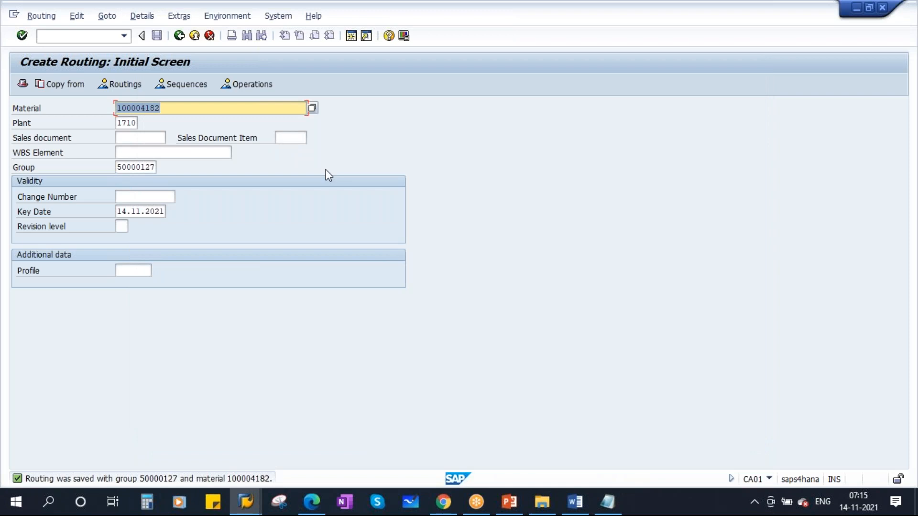
# Reopen the Notepad notes and add the lines "Material Master" and "C223" beneath the alternates.
pyautogui.click(608, 502)
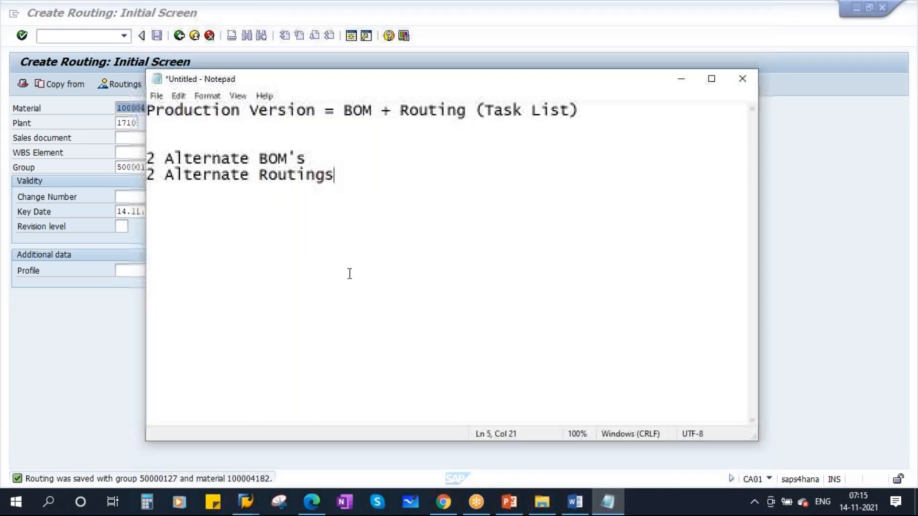
pyautogui.press('Return')
pyautogui.press('Return')
pyautogui.press('Return')
pyautogui.press('Return')
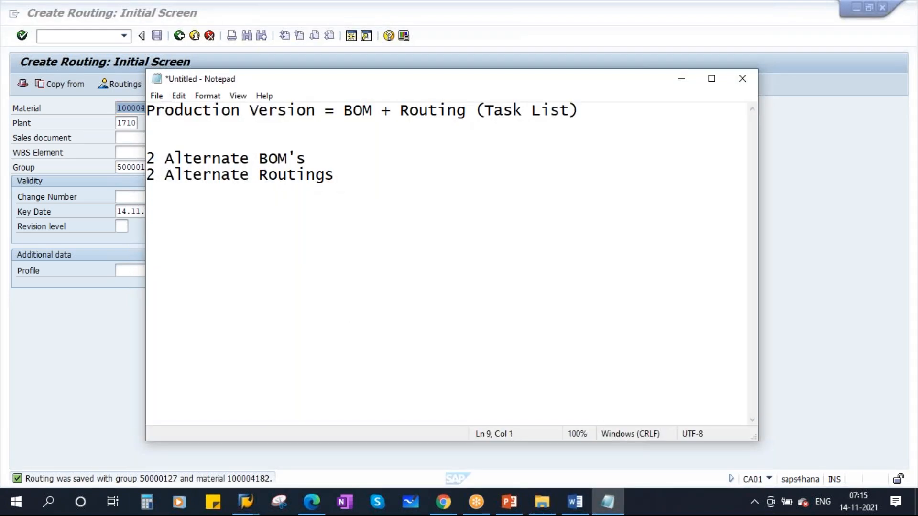
pyautogui.write('Material Master')
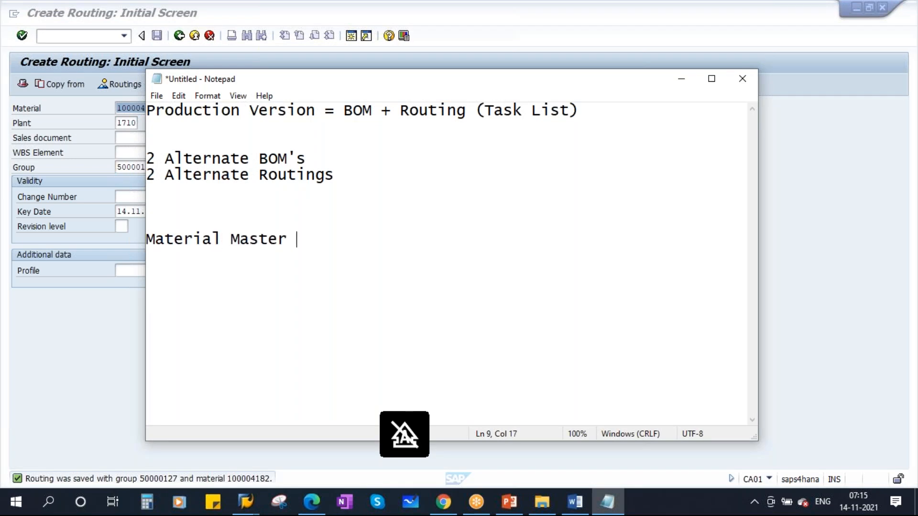
pyautogui.press('Return')
pyautogui.press('capslock')
pyautogui.write('C223')
# Number the Material Master line "1." and the C223 line "2." in the notes.
pyautogui.moveTo(288, 238); pyautogui.dragTo(89, 255)
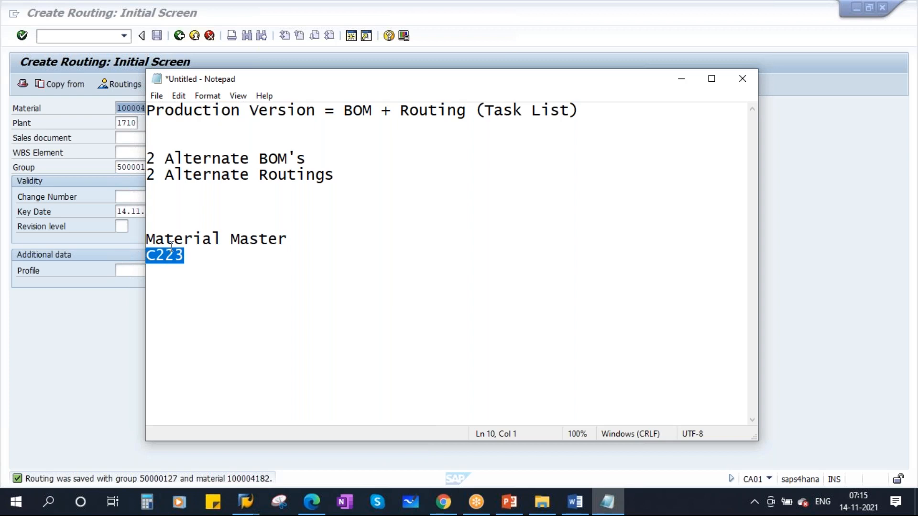
pyautogui.click(148, 241)
pyautogui.write('1.')
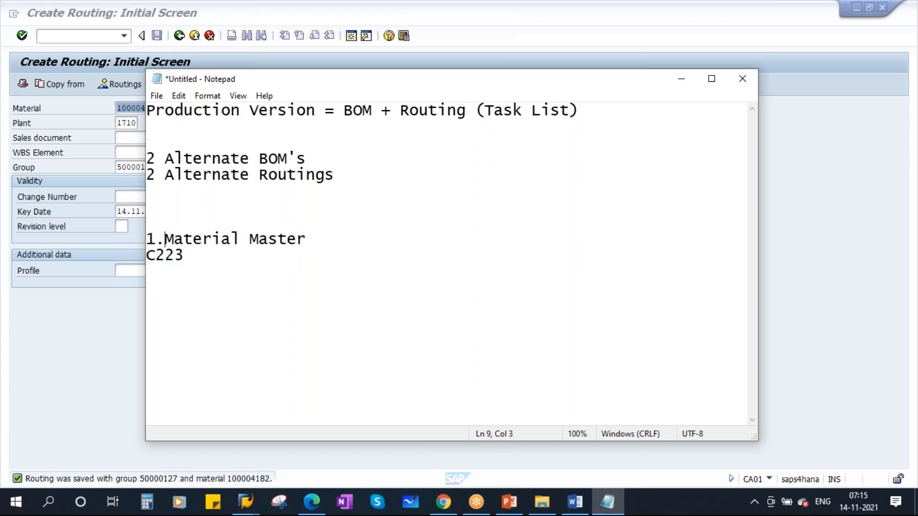
pyautogui.press('Down')
pyautogui.press('Home')
pyautogui.write('2.')
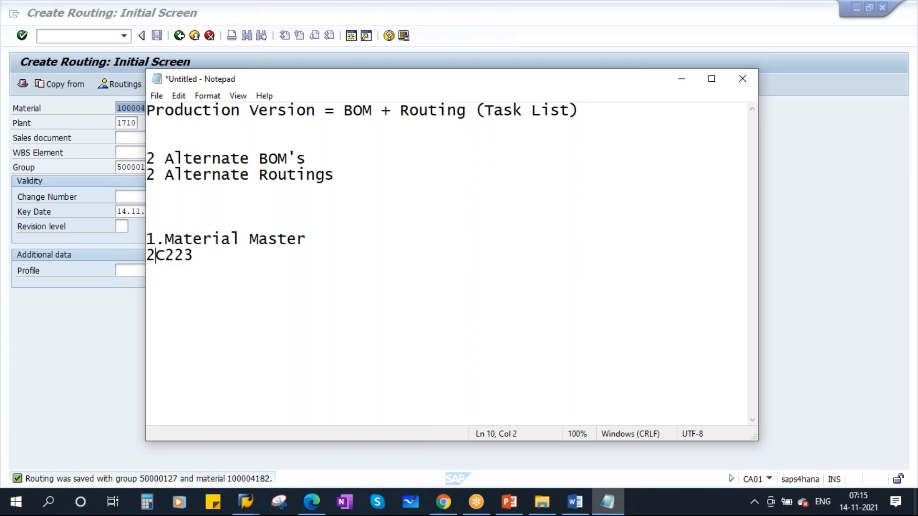
pyautogui.press('Left')
pyautogui.press('Delete')
# Append "- MM02" to the Material Master line and put the notes away.
pyautogui.click(323, 242)
pyautogui.write('- ')
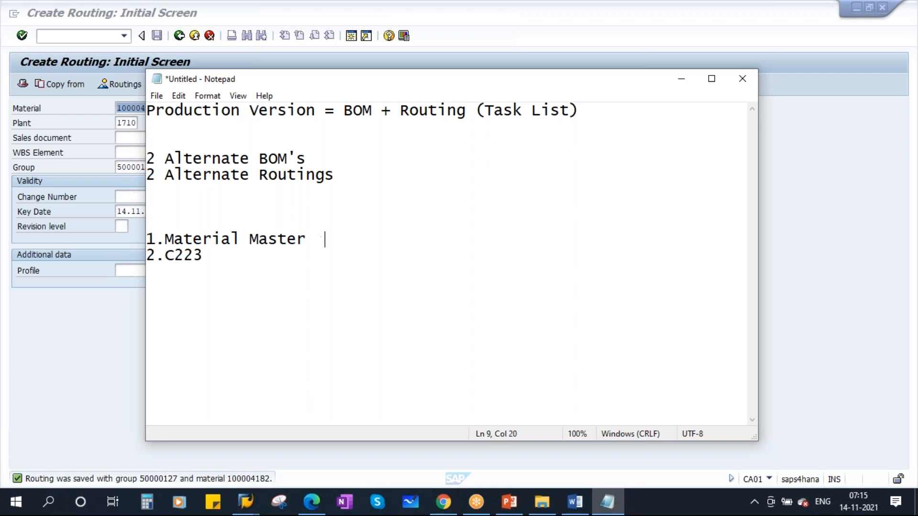
pyautogui.write('MM02')
pyautogui.click(683, 80)
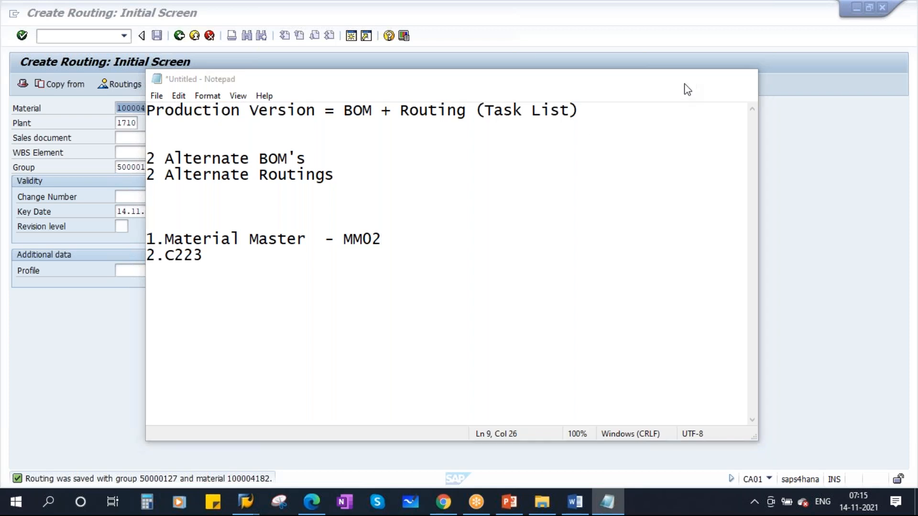
# Leave routing creation in SAP and start transaction MM02.
pyautogui.click(179, 36)
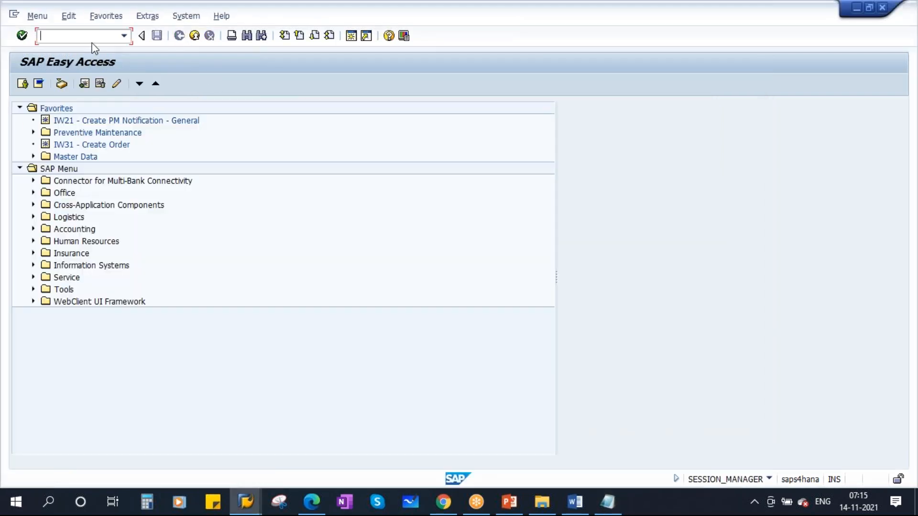
pyautogui.write('MM02')
pyautogui.press('Return')
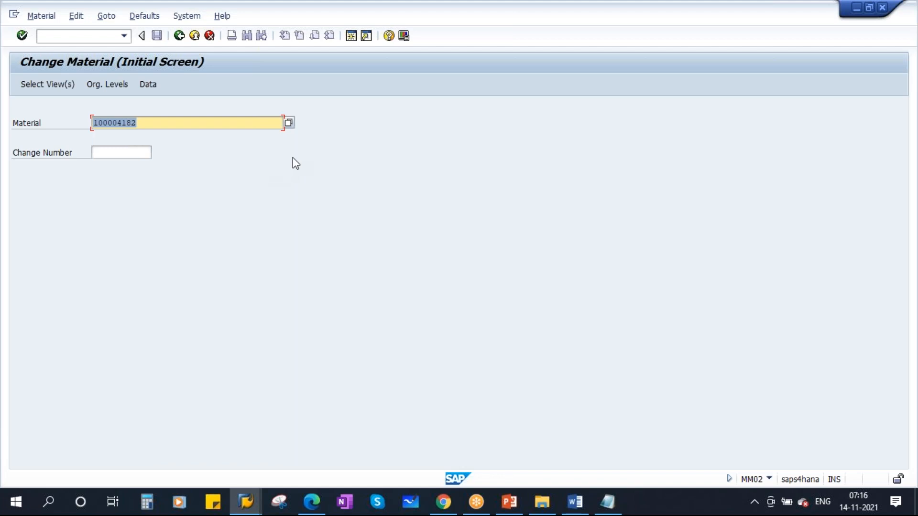
# Open material 100004182 for change in the Work Scheduling view for plant 1710.
pyautogui.moveTo(147, 123); pyautogui.dragTo(14, 126)
pyautogui.press('Return')
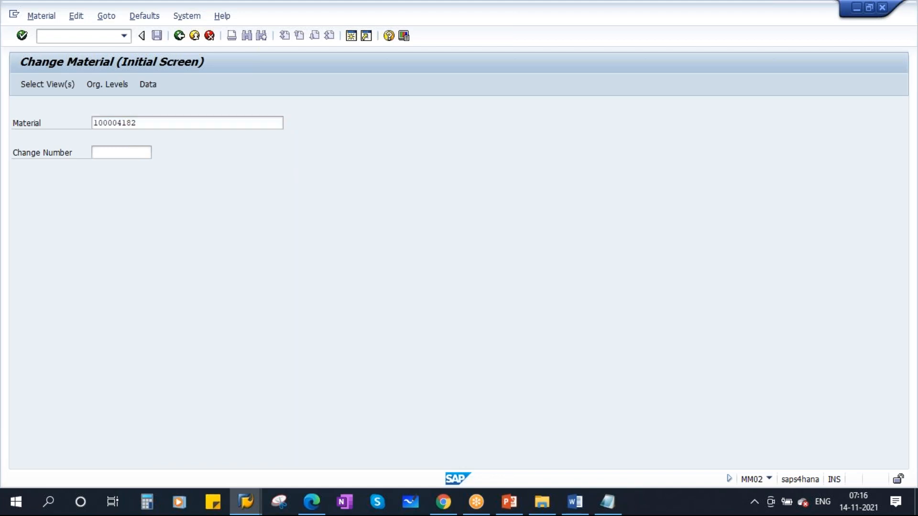
pyautogui.click(210, 230)
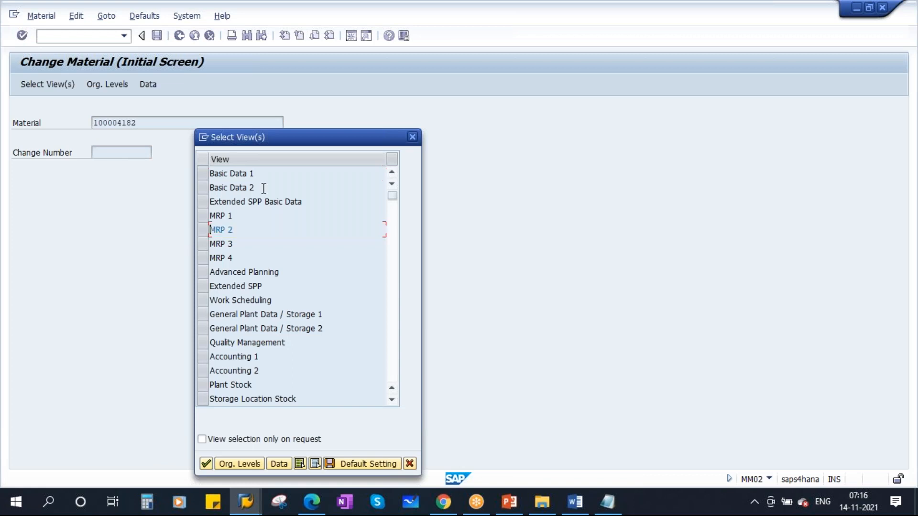
pyautogui.moveTo(317, 139); pyautogui.dragTo(361, 84)
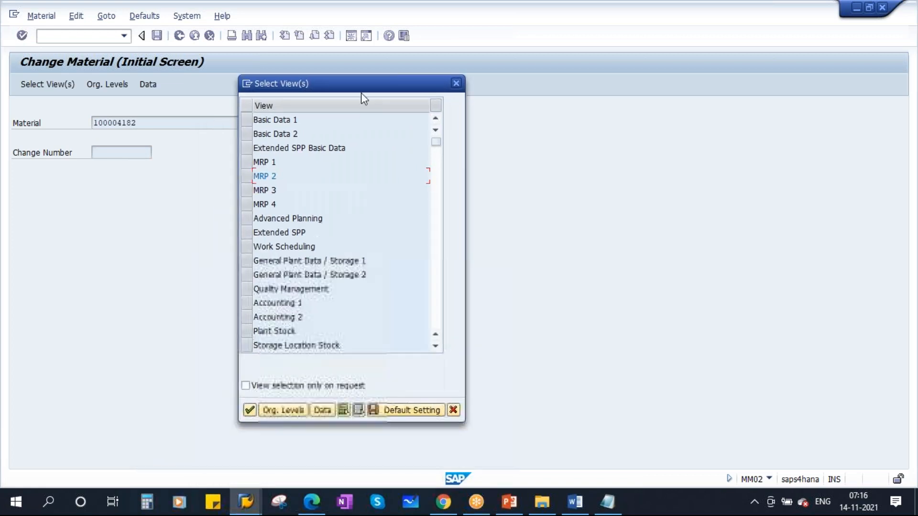
pyautogui.click(247, 248)
pyautogui.moveTo(326, 250); pyautogui.dragTo(275, 249)
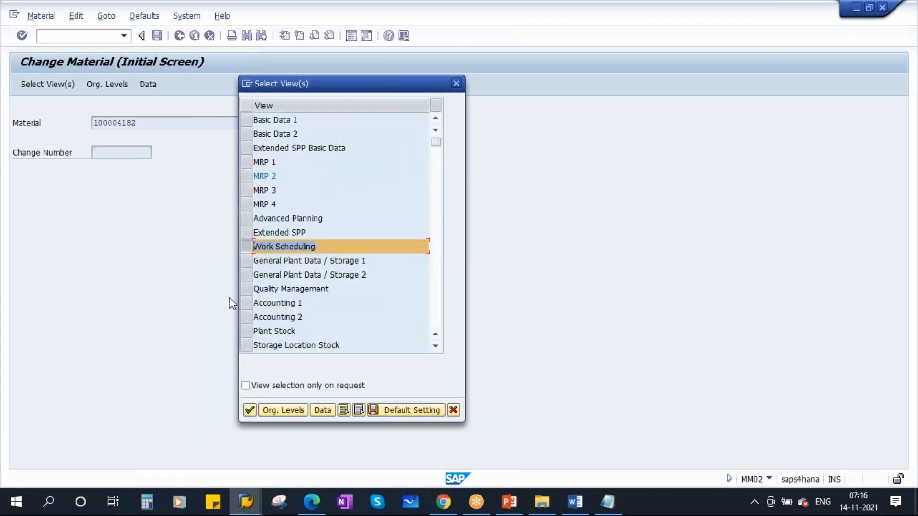
pyautogui.click(247, 249)
pyautogui.click(247, 247)
pyautogui.click(250, 411)
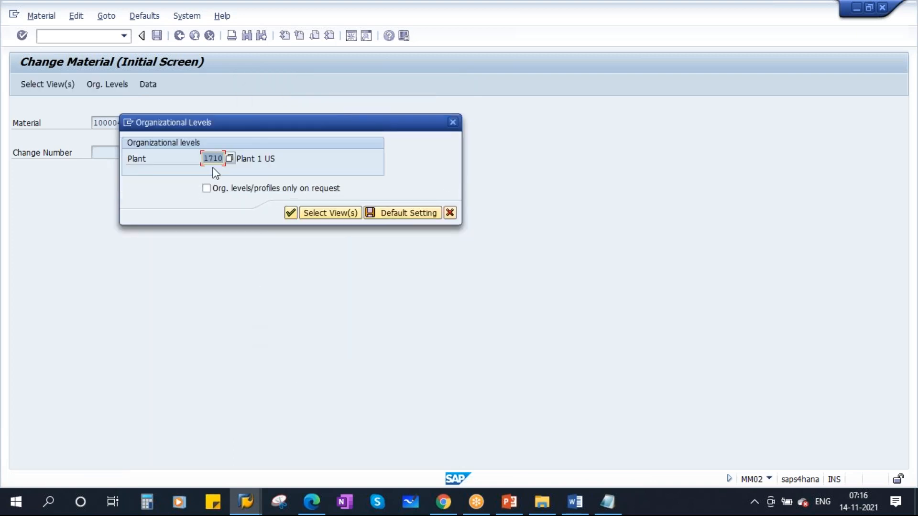
pyautogui.click(290, 214)
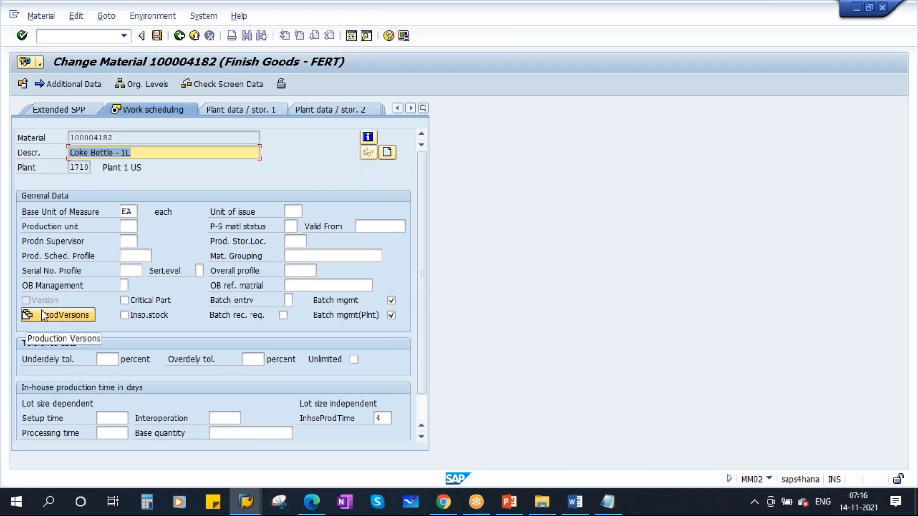
# Capture the material's Work Scheduling view with Snipping Tool.
pyautogui.click(279, 502)
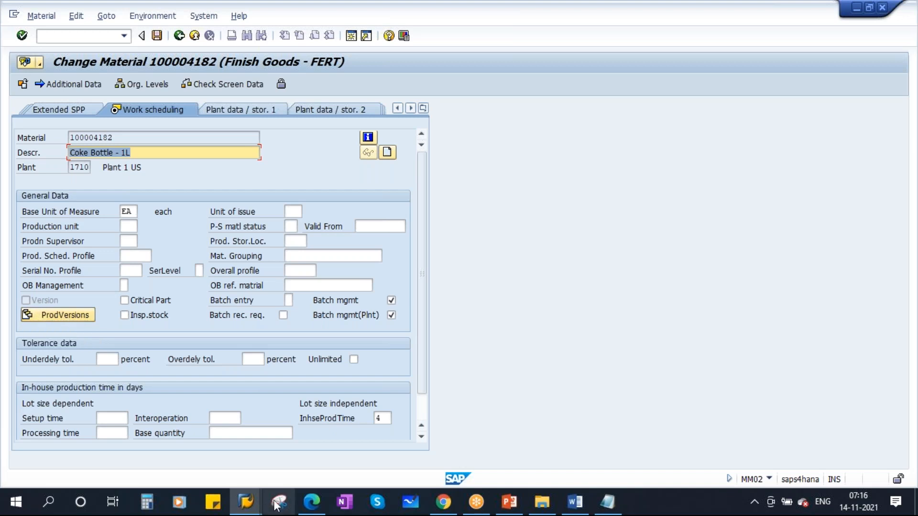
pyautogui.click(613, 269)
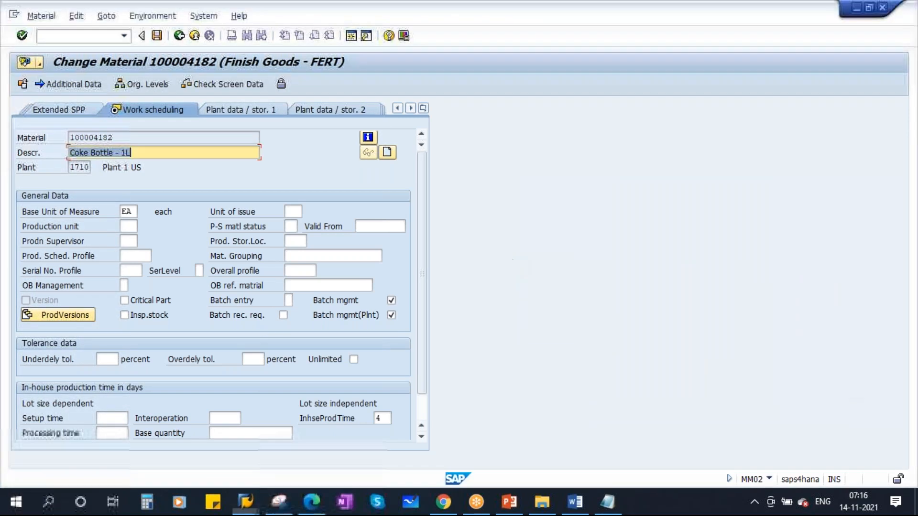
pyautogui.moveTo(4, 50); pyautogui.dragTo(428, 454)
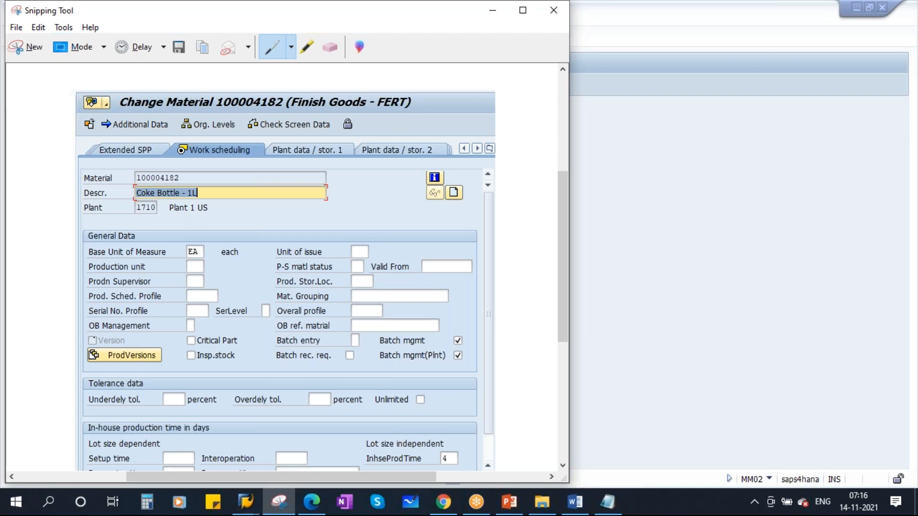
# Circle the Version checkbox and mark ProdVersions with the pen on the captured image, then return to the material master.
pyautogui.moveTo(79, 345)
pyautogui.mouseDown()
pyautogui.moveTo(128, 346)
pyautogui.moveTo(88, 333)
pyautogui.mouseUp()
pyautogui.moveTo(158, 355); pyautogui.dragTo(193, 353)
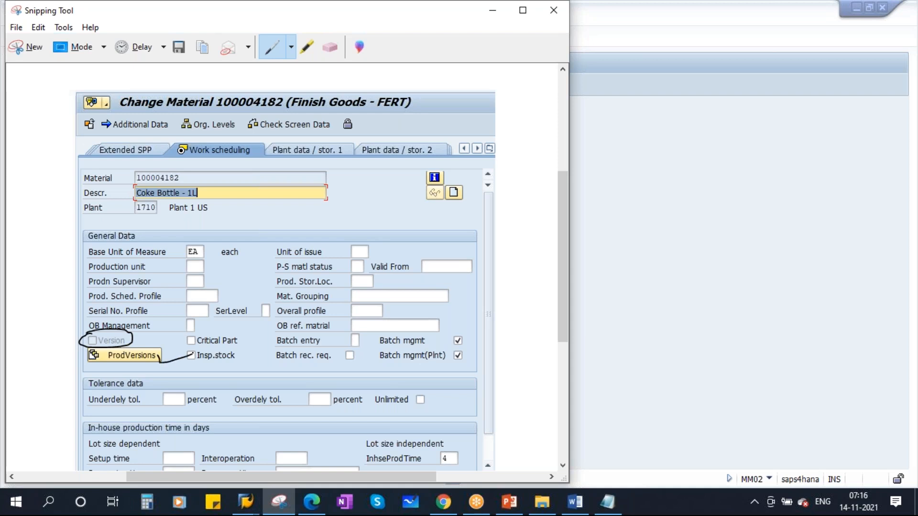
pyautogui.moveTo(91, 338); pyautogui.dragTo(151, 316)
pyautogui.moveTo(159, 14); pyautogui.dragTo(177, 77)
pyautogui.click(510, 75)
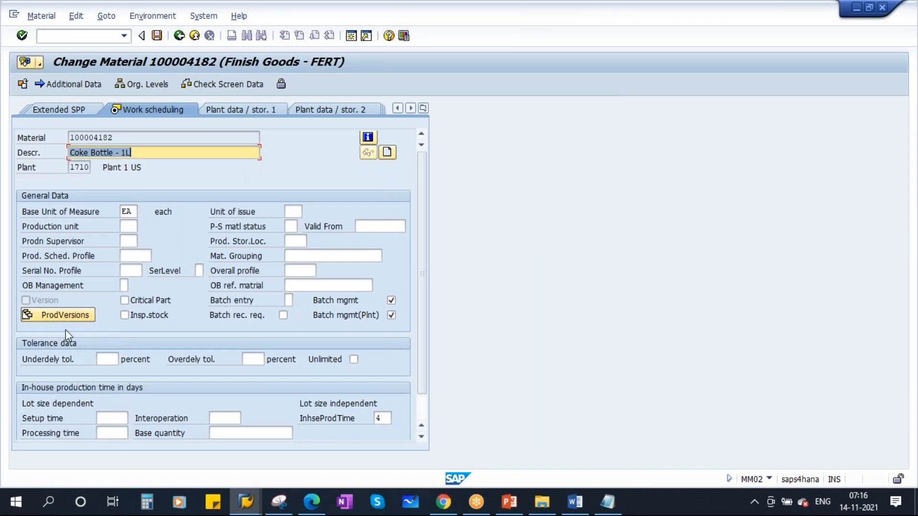
# Open the material's production version overview and enter version PV1, "Production version1", valid from 14.11.2021 to 31.12.9999.
pyautogui.click(68, 314)
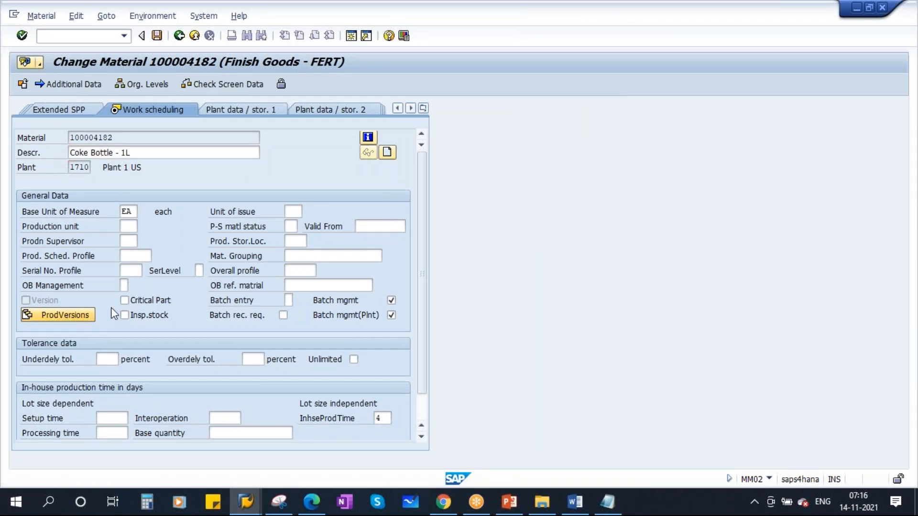
pyautogui.moveTo(315, 148); pyautogui.dragTo(517, 148)
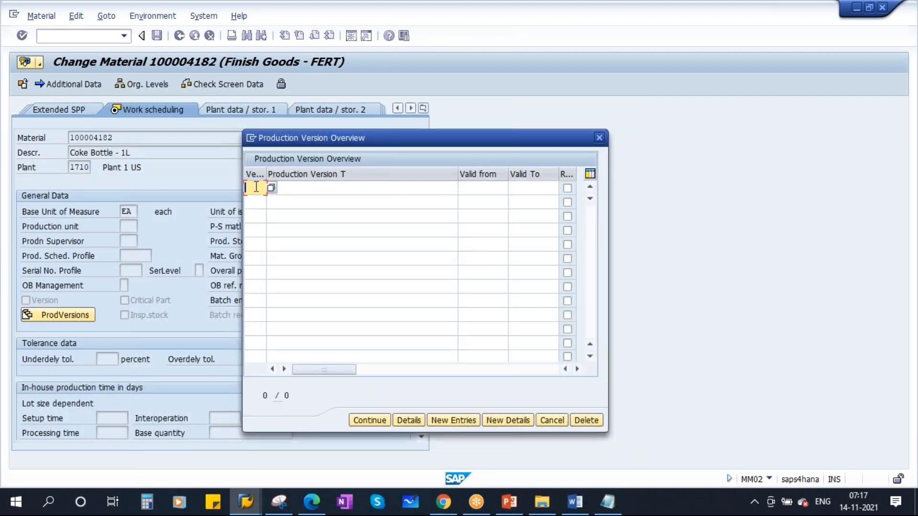
pyautogui.write('PV1')
pyautogui.click(308, 187)
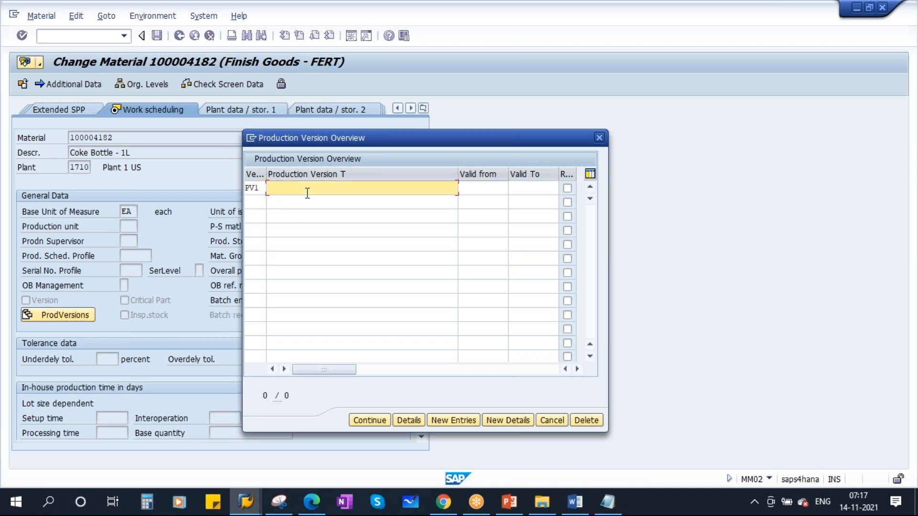
pyautogui.write('Production version1')
pyautogui.click(471, 192)
pyautogui.write('14.11.2021')
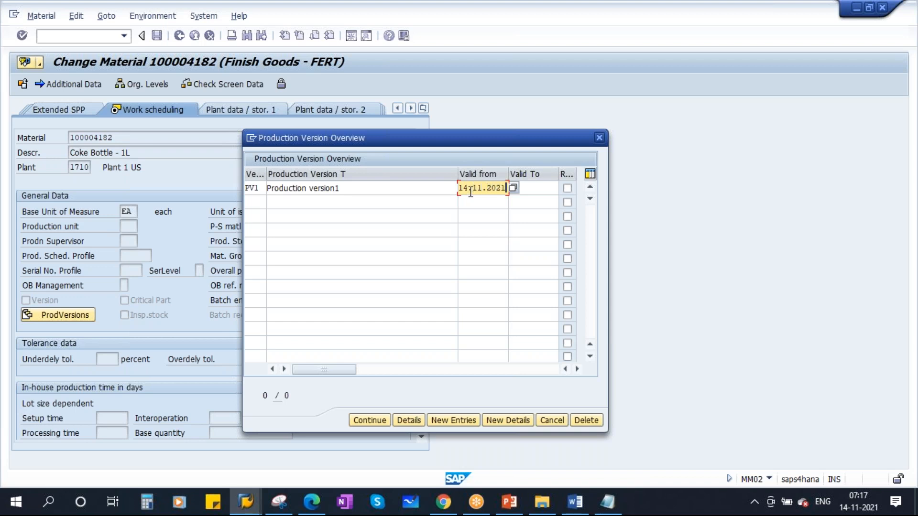
pyautogui.press('Tab')
pyautogui.write('31.12')
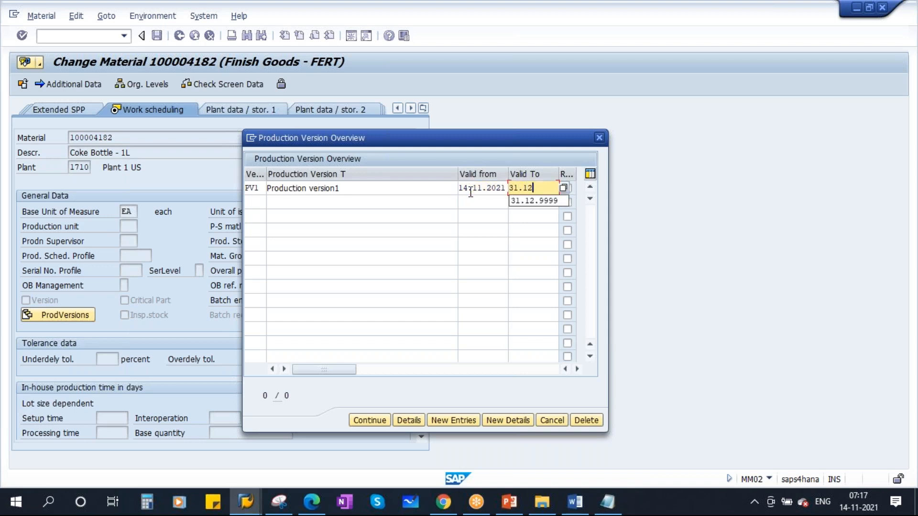
pyautogui.write('.9999')
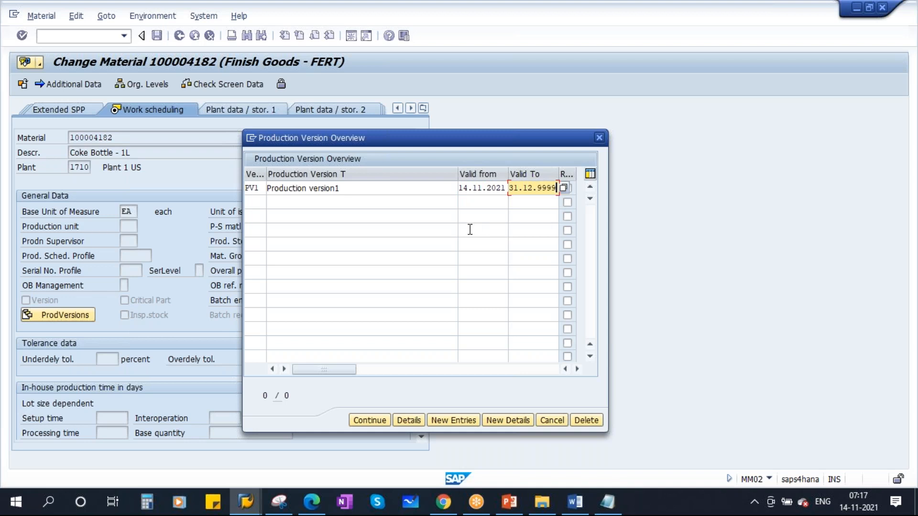
# Correct the PV1 text to "Production Version1" and open the version's details, shifting the dialog aside.
pyautogui.click(308, 188)
pyautogui.press('Delete')
pyautogui.press('capslock')
pyautogui.write('V')
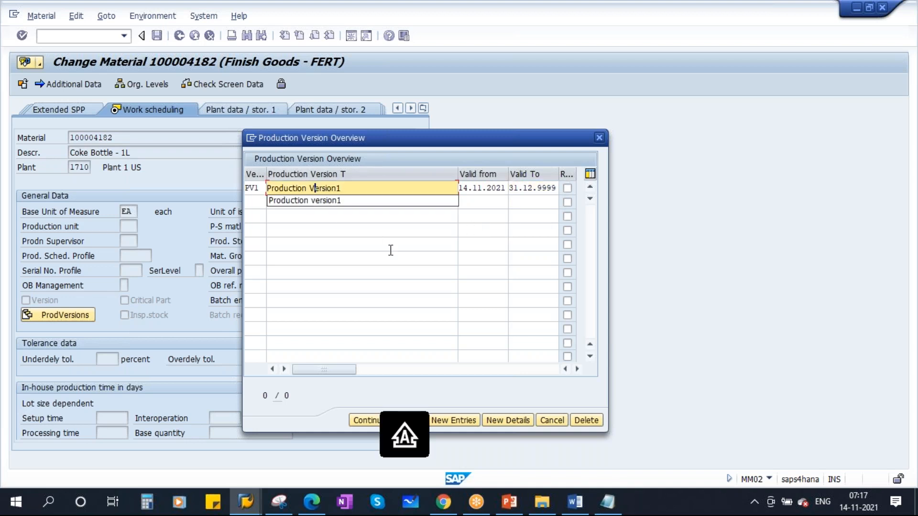
pyautogui.click(676, 262)
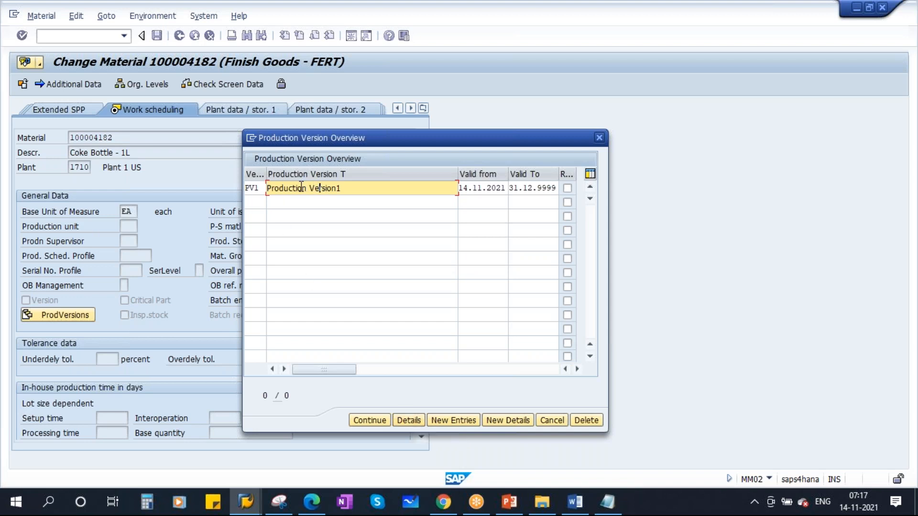
pyautogui.click(409, 421)
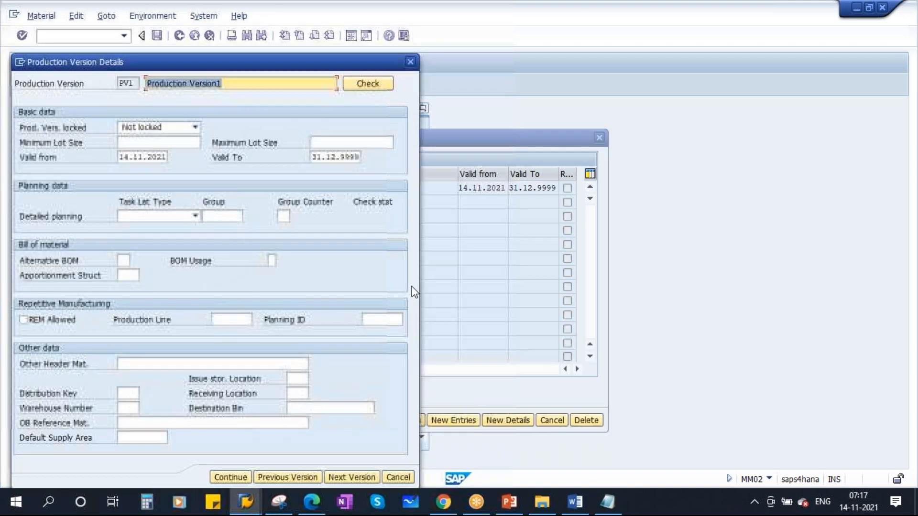
pyautogui.moveTo(291, 62); pyautogui.dragTo(403, 49)
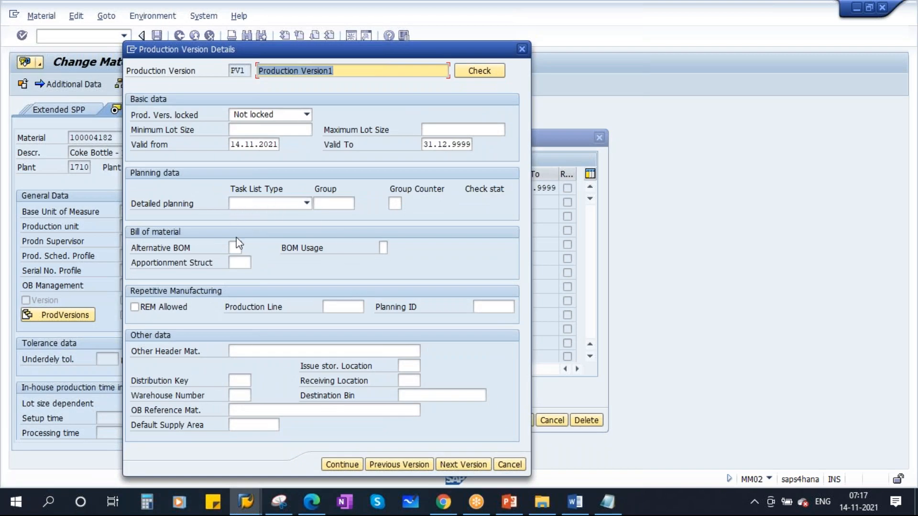
# Switch to Notepad, highlight BOM and Routing (Task List) in the Production Version line, and return to the version details in SAP.
pyautogui.click(606, 502)
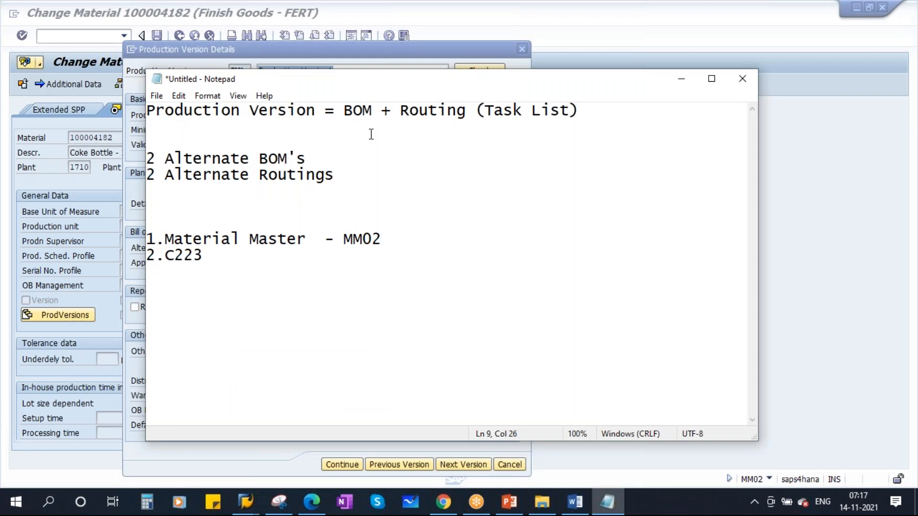
pyautogui.doubleClick(358, 110)
pyautogui.moveTo(400, 110); pyautogui.dragTo(570, 111)
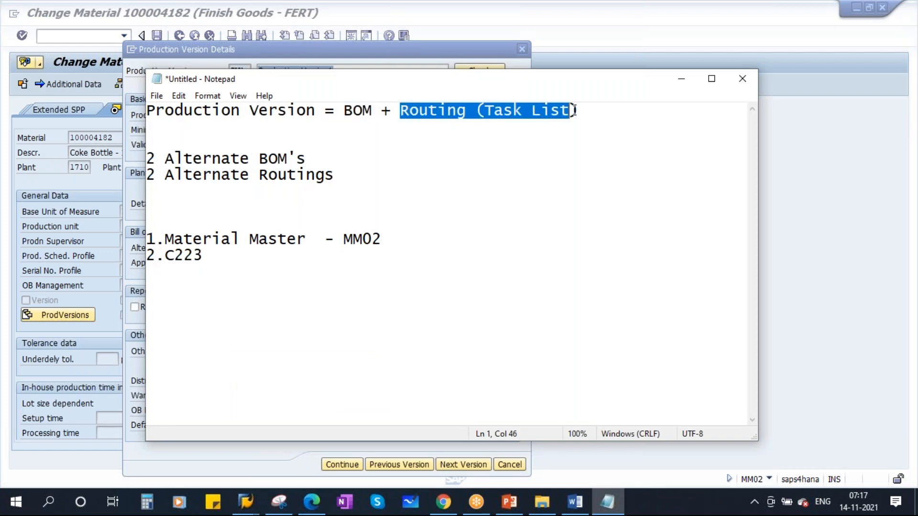
pyautogui.moveTo(248, 505)
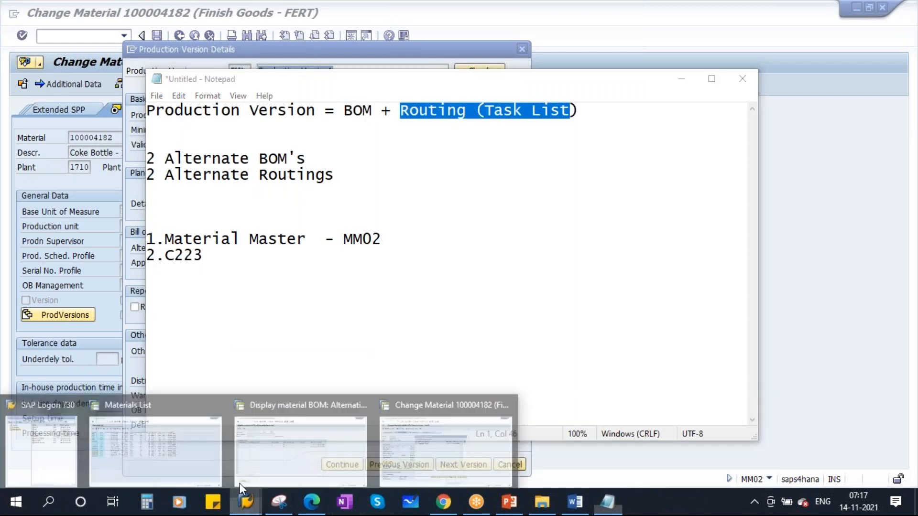
pyautogui.click(392, 441)
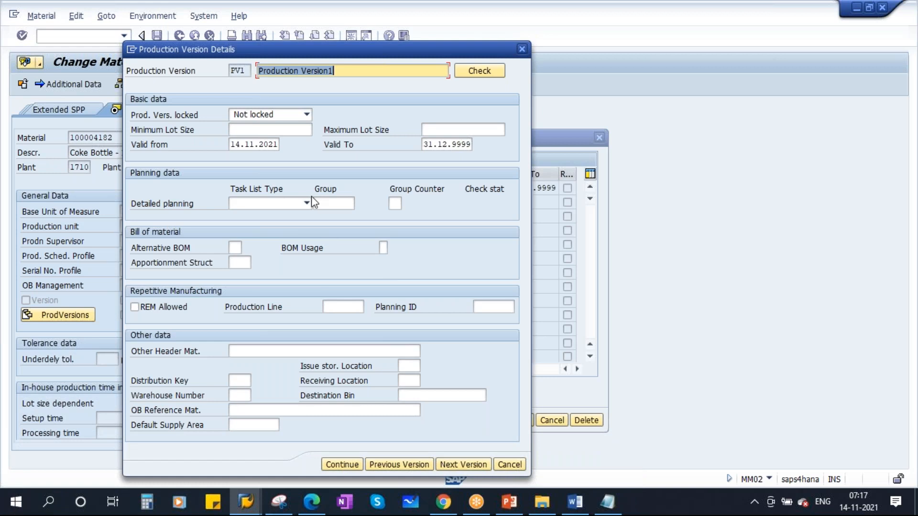
# Set PV1's minimum lot size to 1 and maximum lot size to 99,999,999.000.
pyautogui.click(251, 131)
pyautogui.write('1')
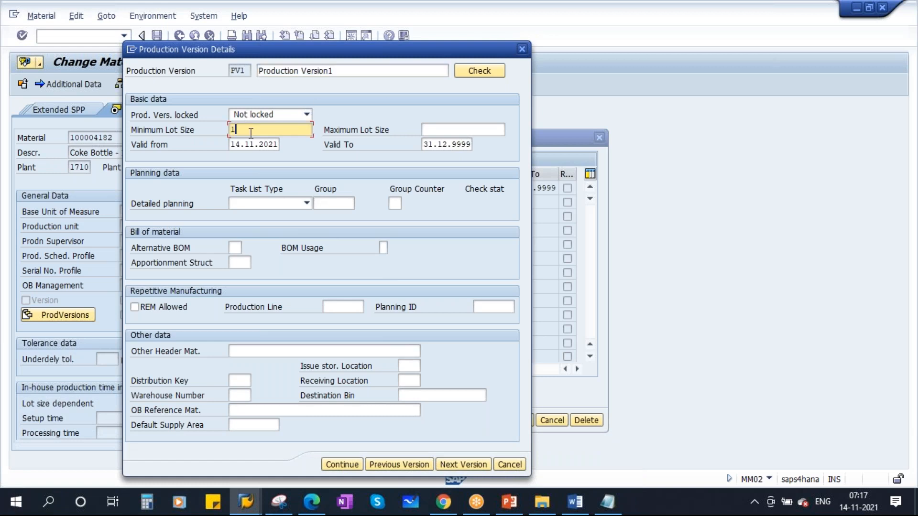
pyautogui.click(453, 134)
pyautogui.write('9')
pyautogui.click(444, 143)
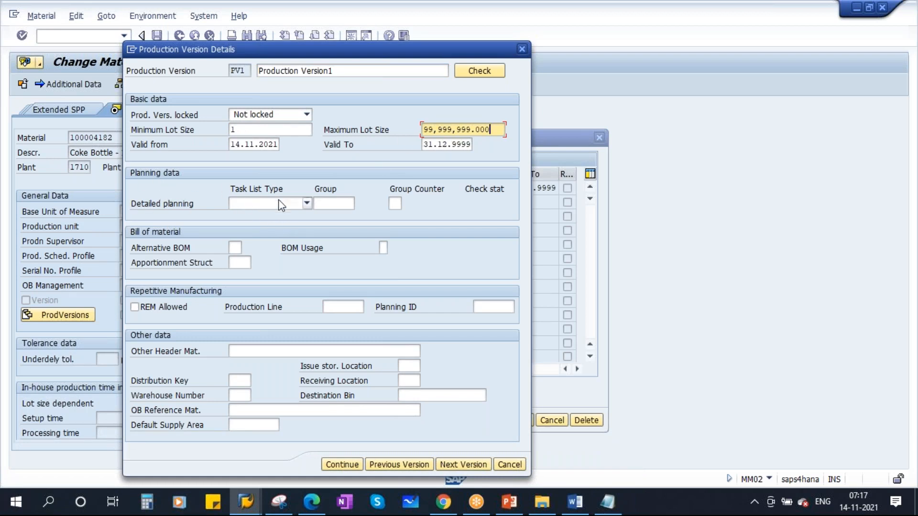
# Choose N Routing as the task list type for PV1's detailed planning.
pyautogui.click(307, 205)
pyautogui.click(308, 206)
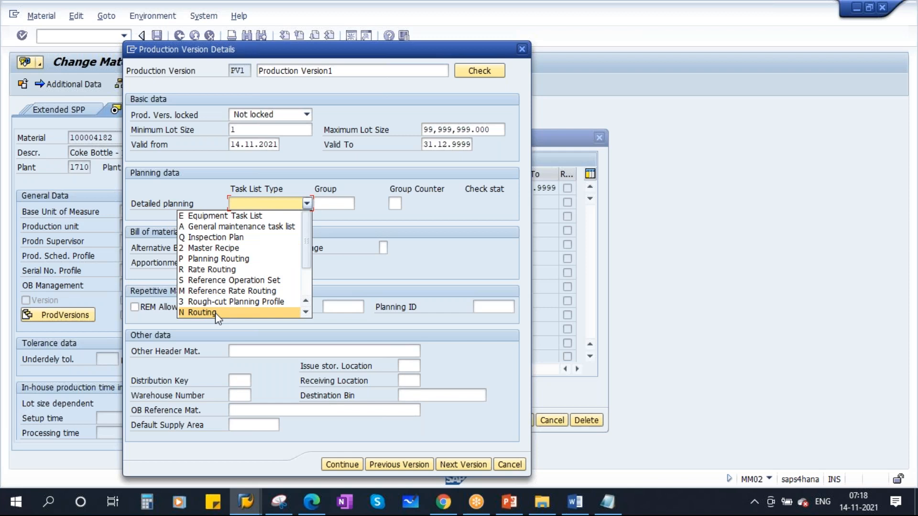
pyautogui.click(201, 314)
pyautogui.click(334, 205)
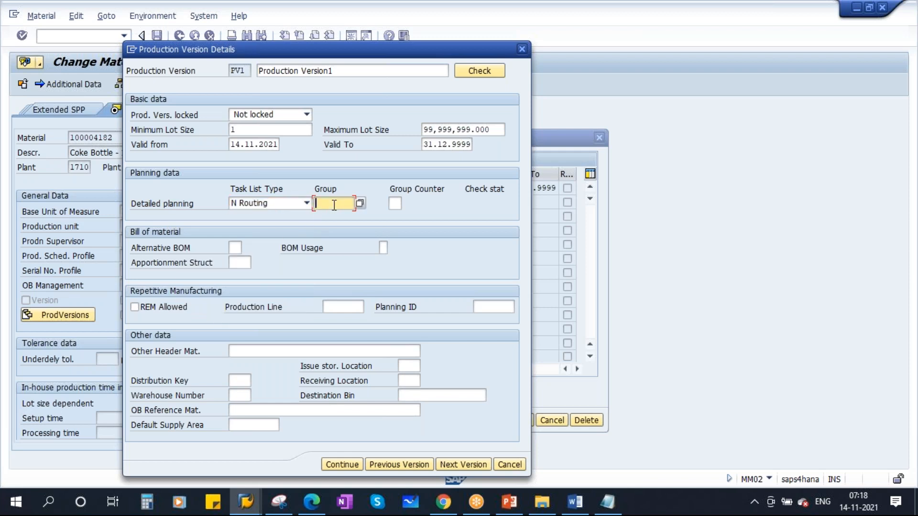
# In a new SAP session, run CA03 and list the routings of material 100004182 in plant 1710 with the group cleared.
pyautogui.click(246, 502)
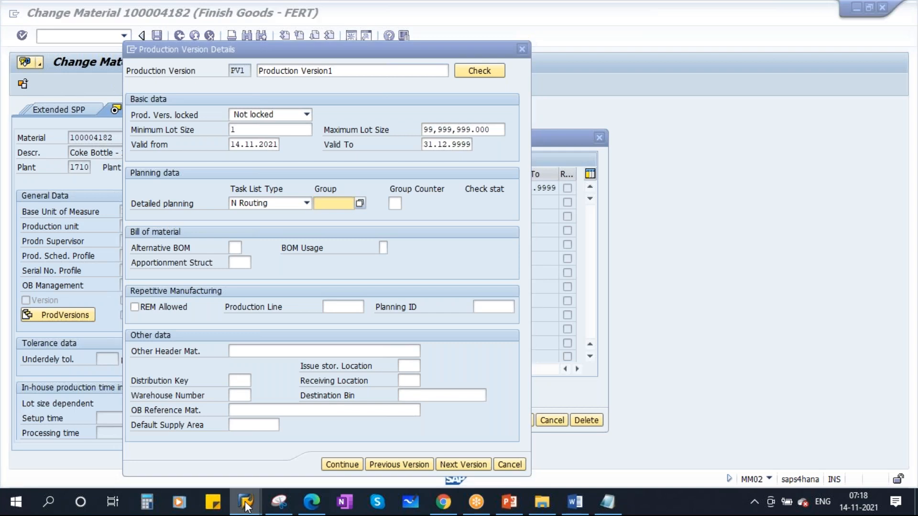
pyautogui.click(294, 409)
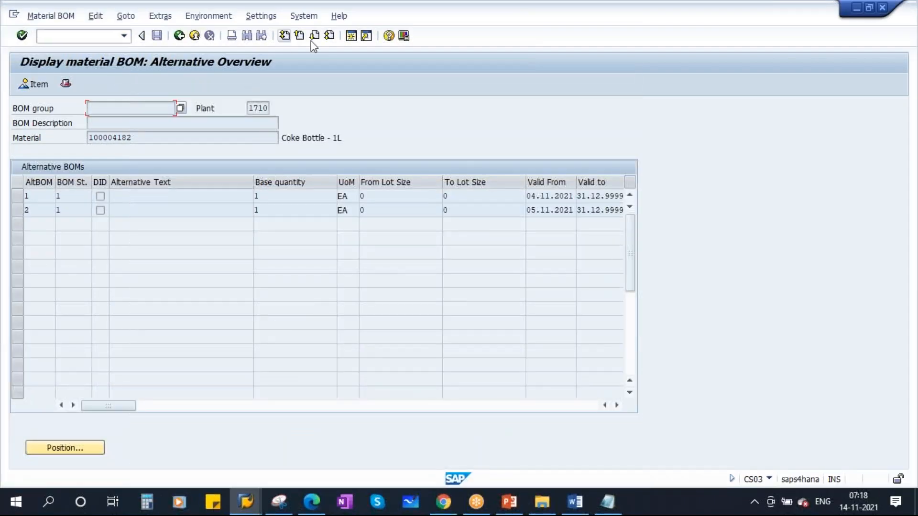
pyautogui.click(351, 38)
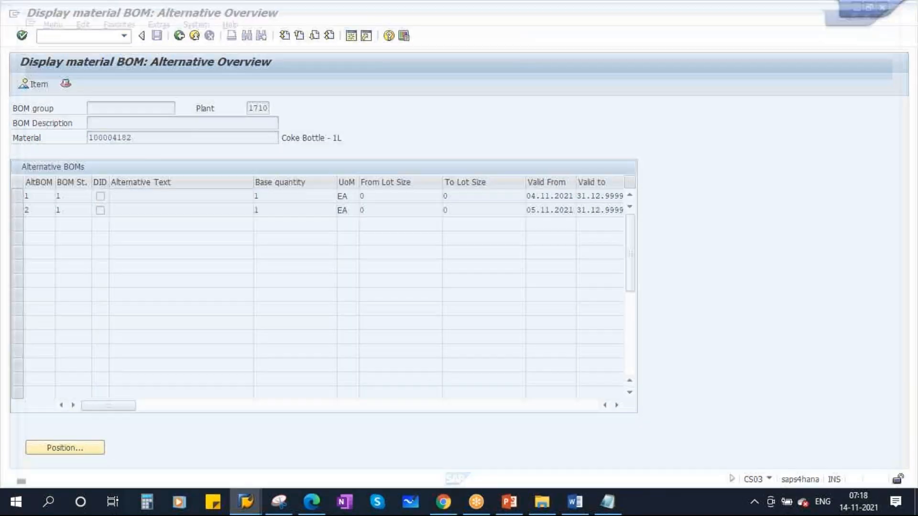
pyautogui.write('ca03')
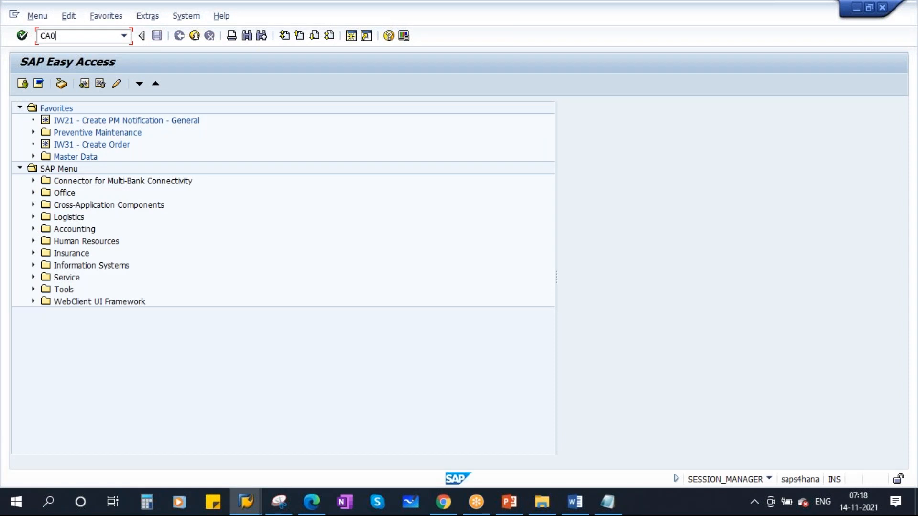
pyautogui.press('Return')
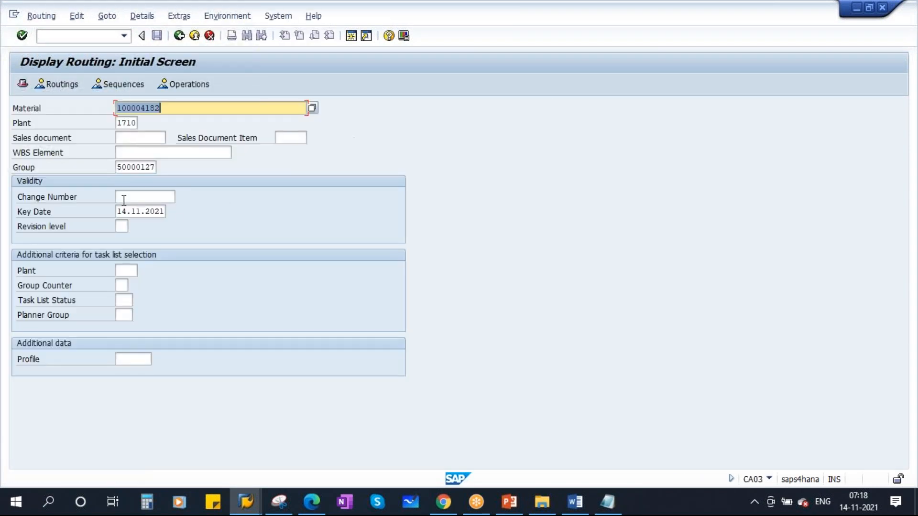
pyautogui.click(119, 167)
pyautogui.press('Delete')
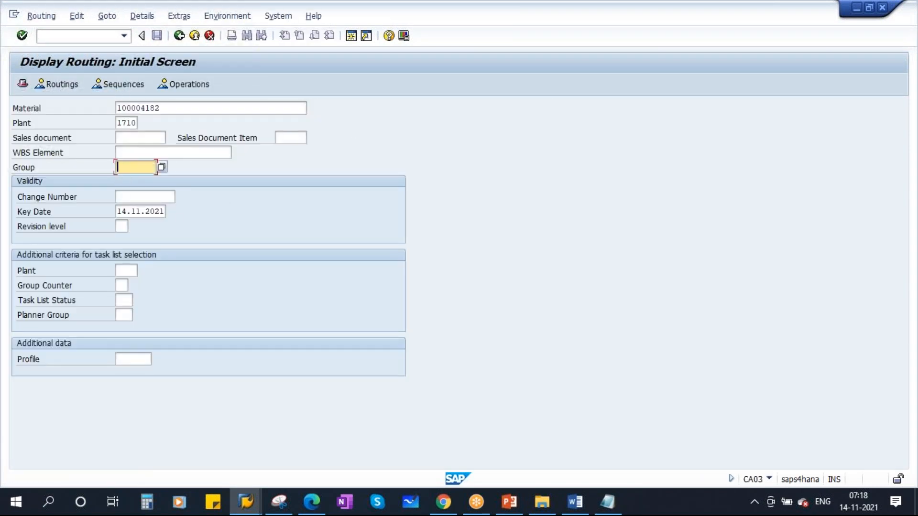
pyautogui.press('Return')
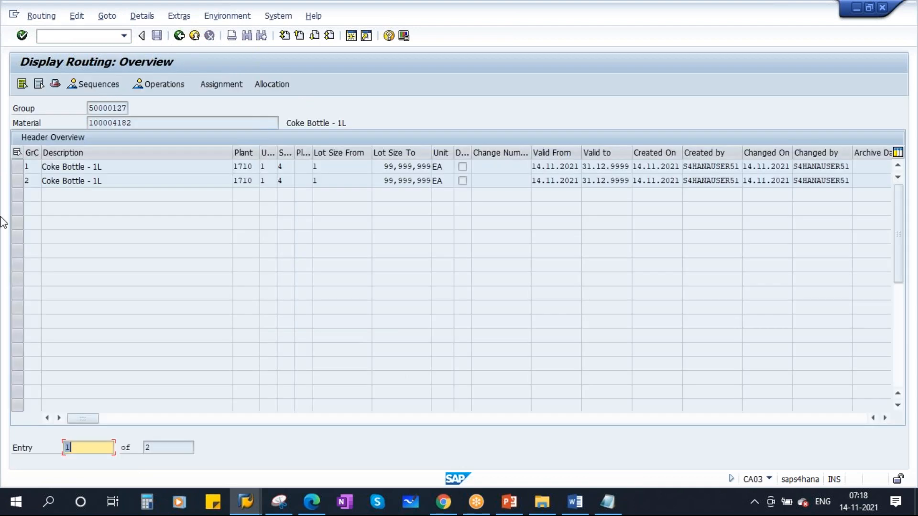
# Open the header details of the routing with group counter 1 and copy its group number.
pyautogui.click(16, 167)
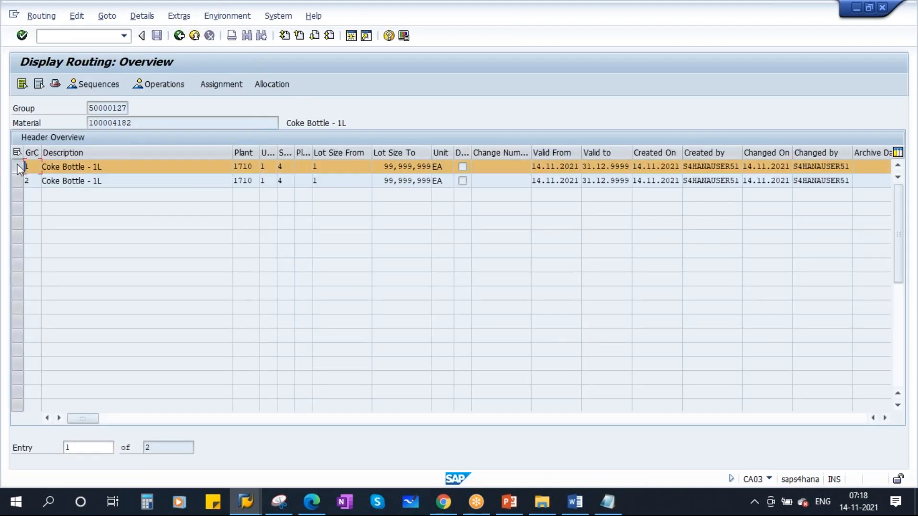
pyautogui.click(55, 85)
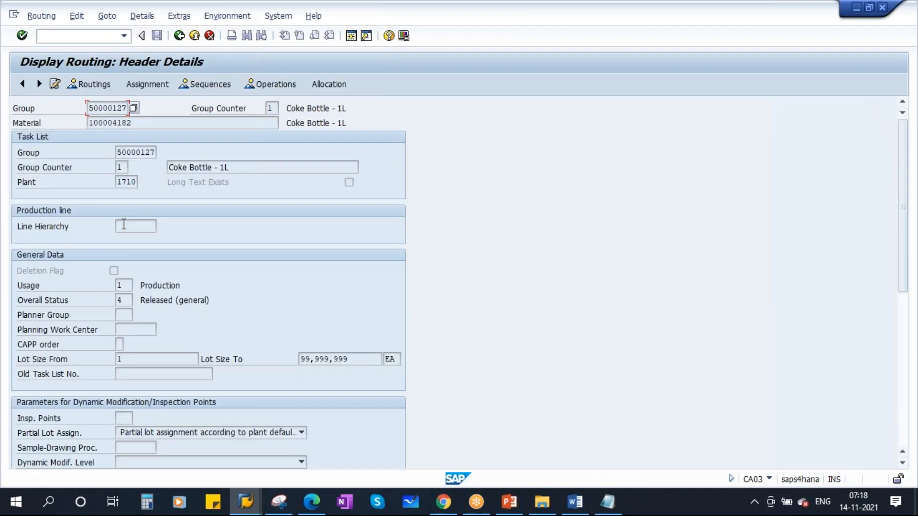
pyautogui.click(129, 152)
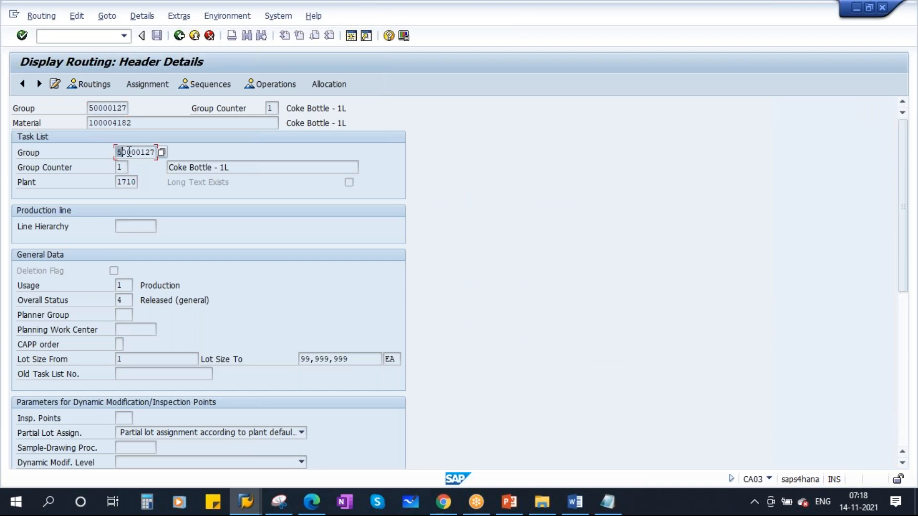
pyautogui.click(123, 167)
pyautogui.moveTo(118, 153); pyautogui.dragTo(168, 150)
pyautogui.hotkey('ctrl', 'c')
# Return to the PV1 details and enter group 50000127 with group counter 1 for detailed planning.
pyautogui.hotkey('alt', 'Tab')
pyautogui.hotkey('alt', 'Tab')
pyautogui.hotkey('alt', 'Tab')
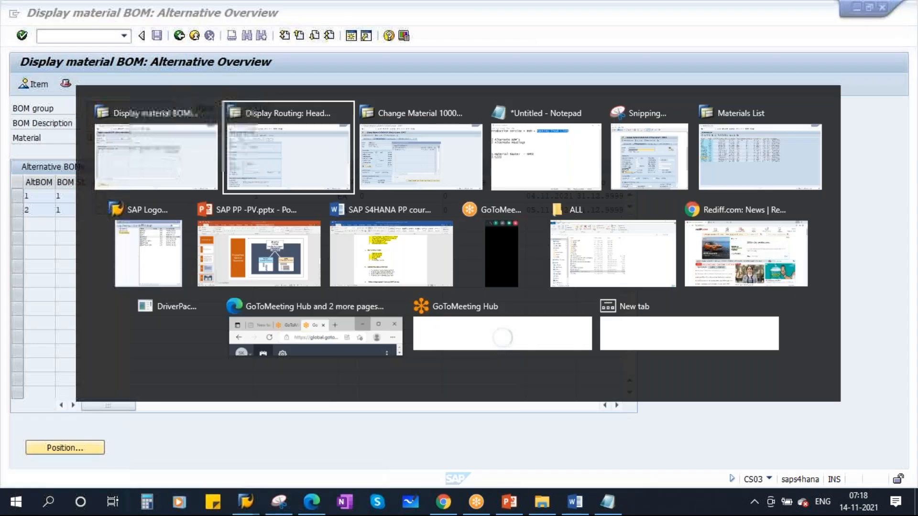
pyautogui.hotkey('ctrl', 'v')
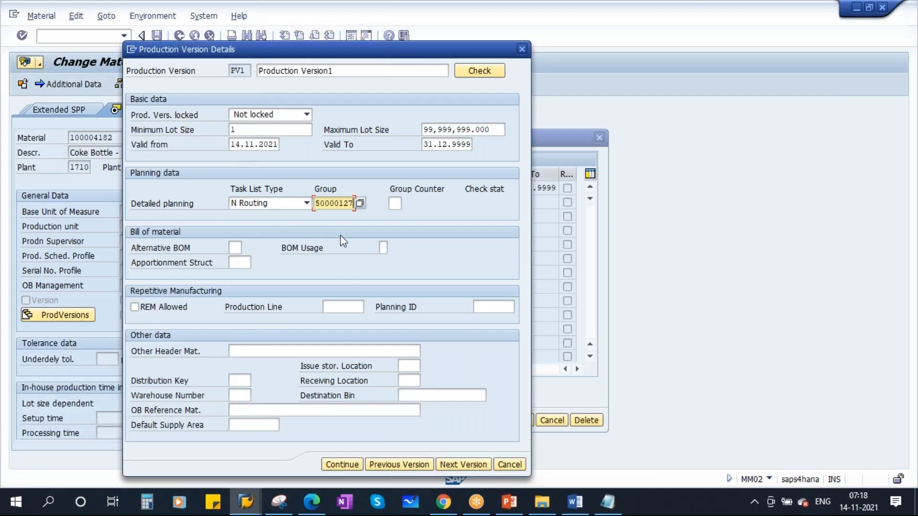
pyautogui.click(394, 205)
pyautogui.write('1')
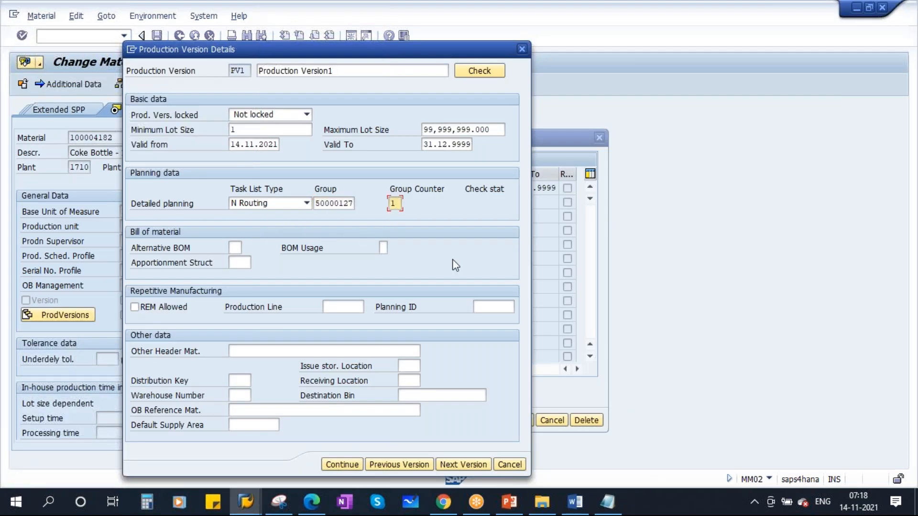
# Highlight Routing and BOM in the Notepad Production Version line, and return to PV1's empty Alternative BOM field in SAP.
pyautogui.click(234, 248)
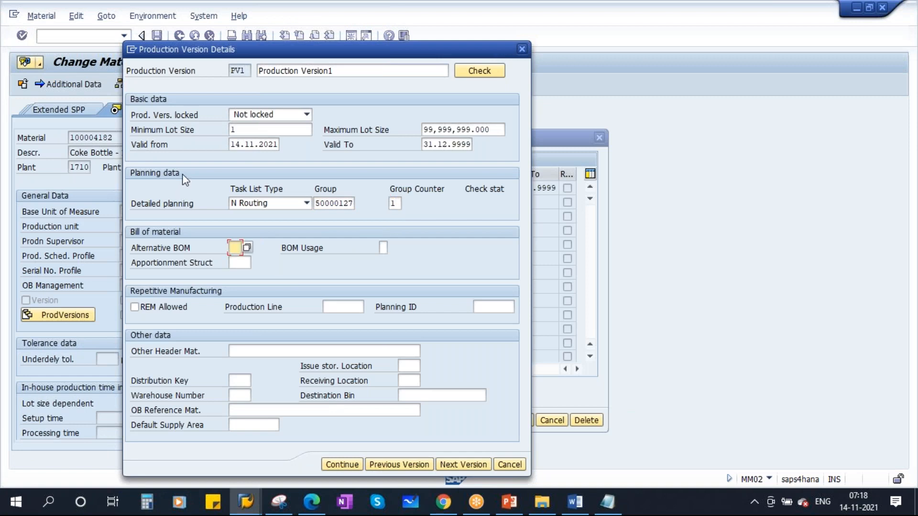
pyautogui.hotkey('alt', 'Tab')
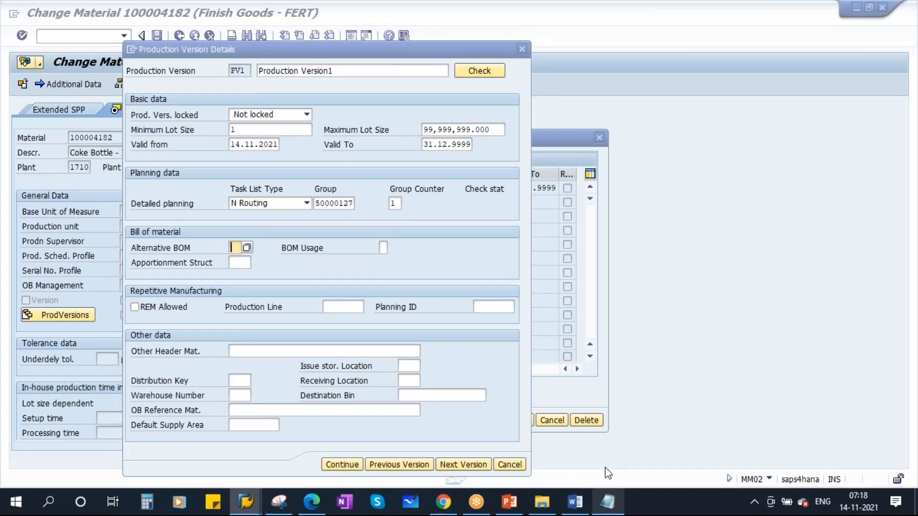
pyautogui.click(429, 113)
pyautogui.moveTo(401, 113); pyautogui.dragTo(471, 112)
pyautogui.moveTo(343, 111); pyautogui.dragTo(382, 111)
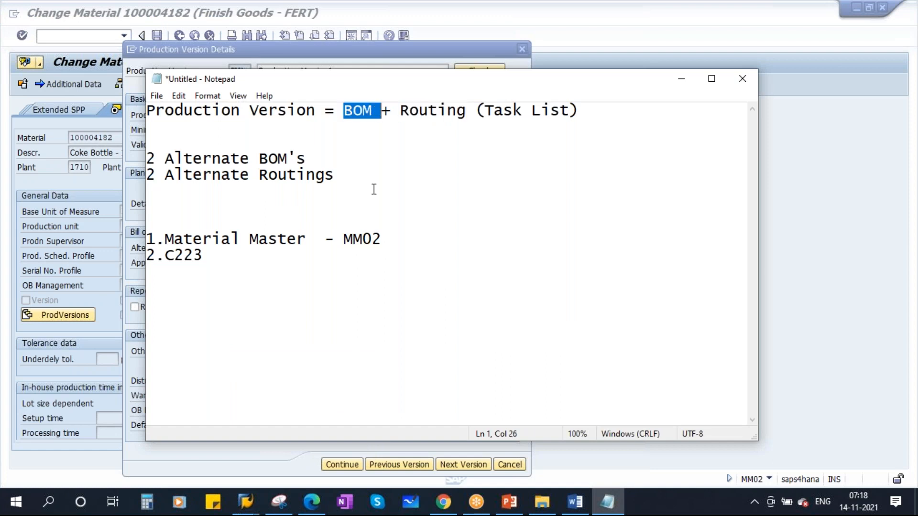
pyautogui.hotkey('alt', 'Tab')
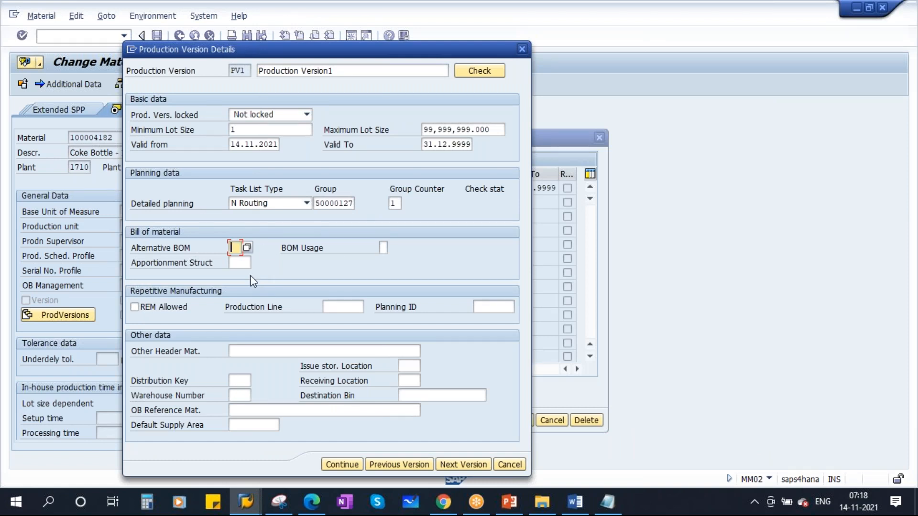
# Set PV1's alternative BOM to 01 with BOM usage 1.
pyautogui.write('01')
pyautogui.press('Tab')
pyautogui.click(392, 247)
pyautogui.doubleClick(506, 247)
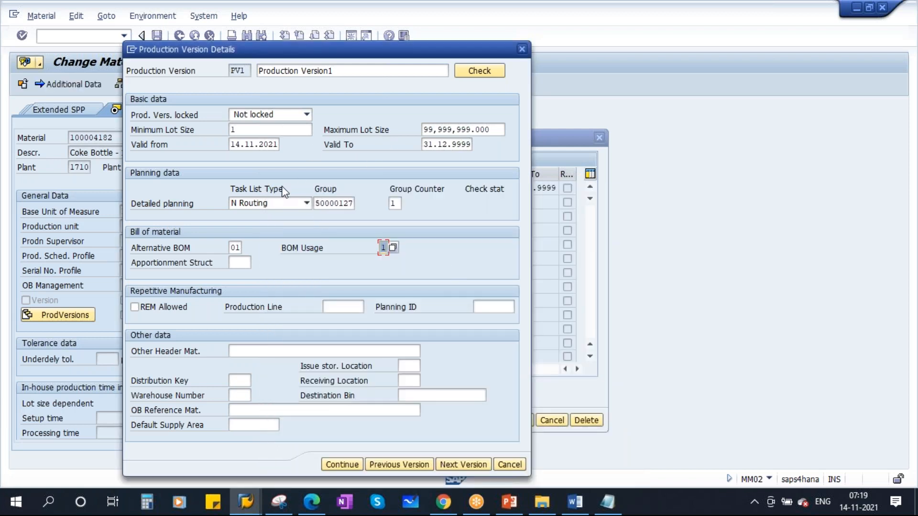
# Switch to Notepad, add the line "PV1 = Routing 1 + Alternate BOM 1" above the Material Master line, and return to SAP.
pyautogui.click(608, 502)
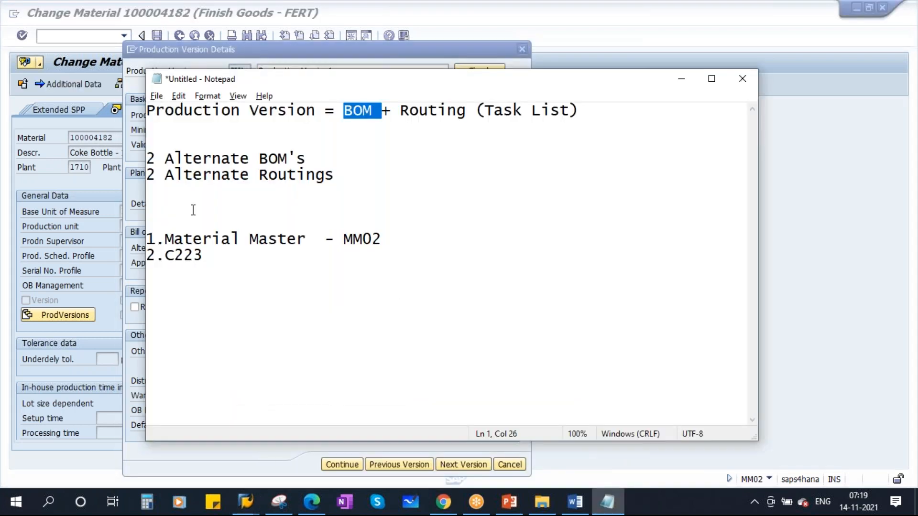
pyautogui.click(149, 207)
pyautogui.press('Return')
pyautogui.press('Return')
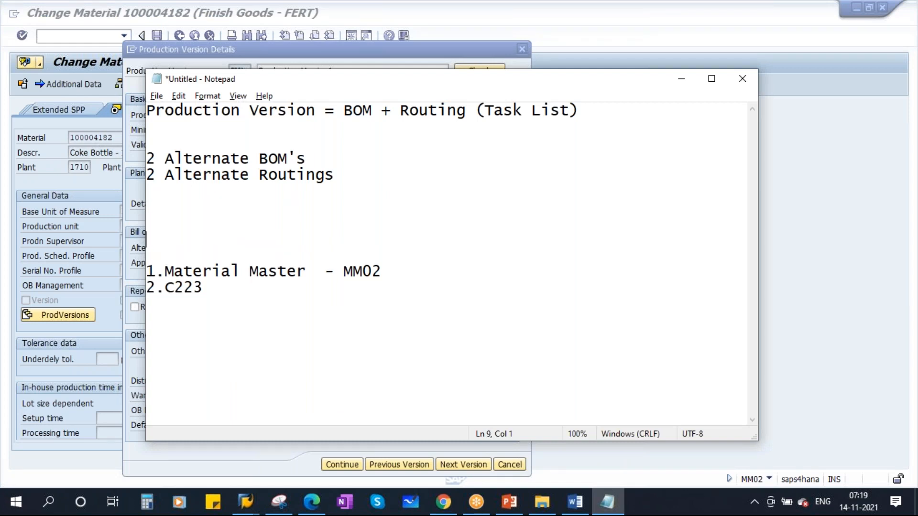
pyautogui.write('PV1  = Routing ')
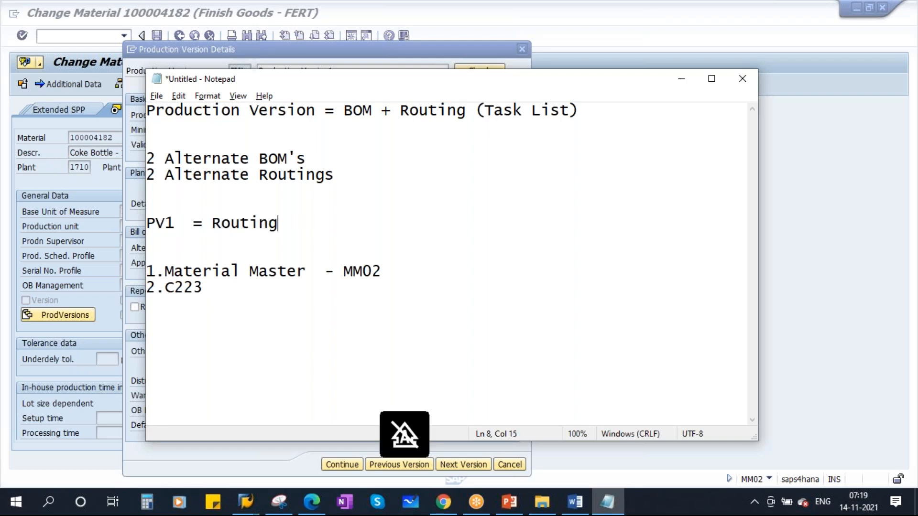
pyautogui.write('1 + ')
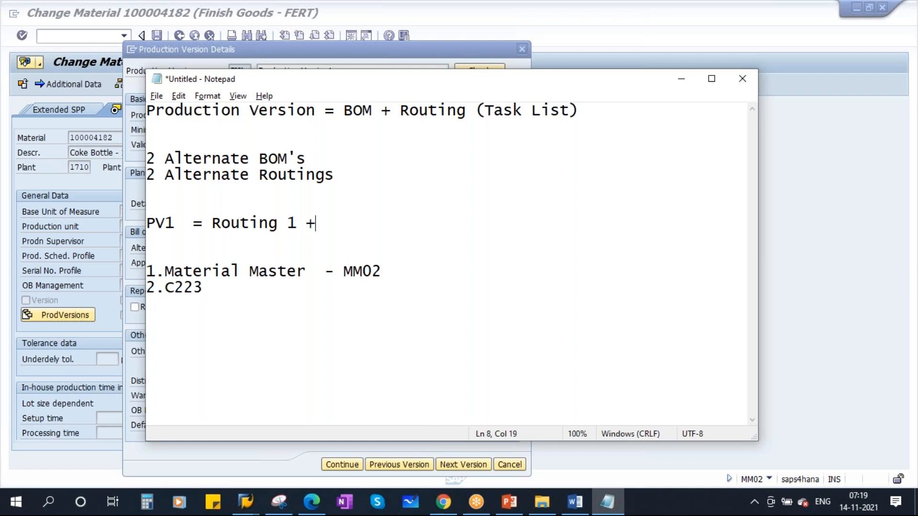
pyautogui.write('Alternate B')
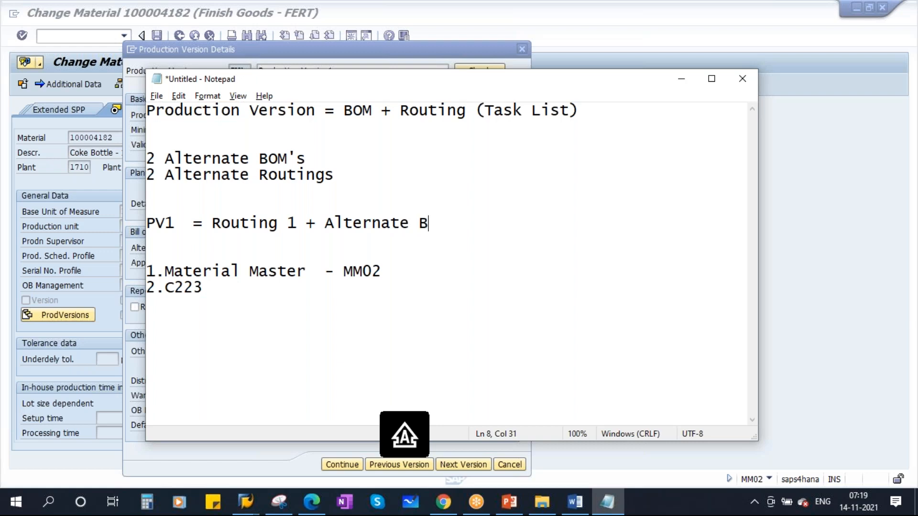
pyautogui.write('OM1')
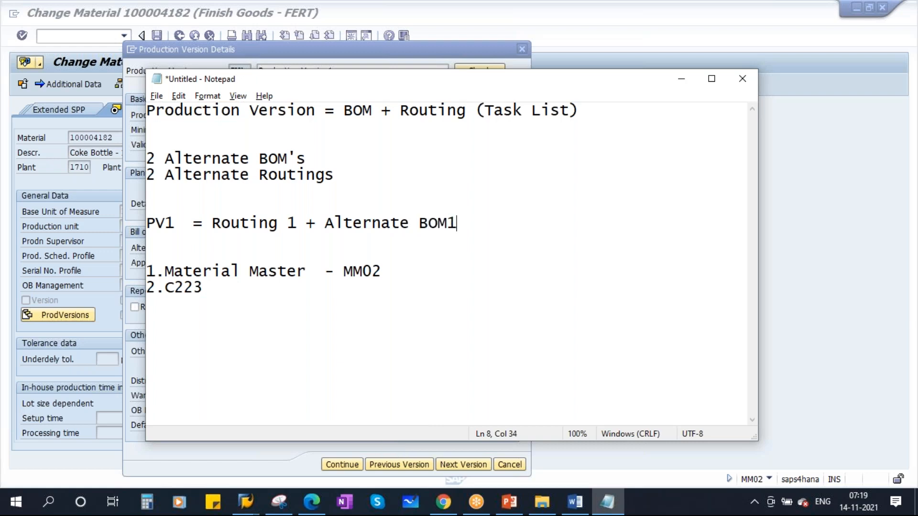
pyautogui.click(448, 229)
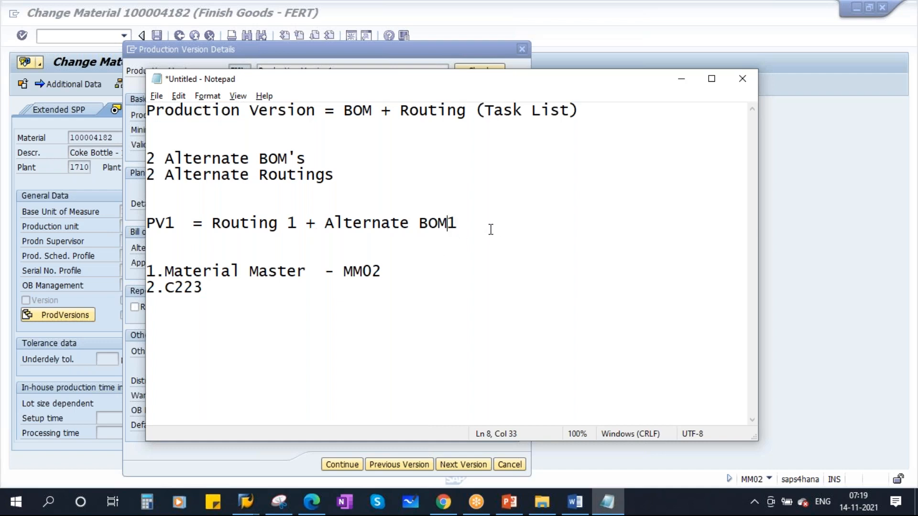
pyautogui.click(680, 78)
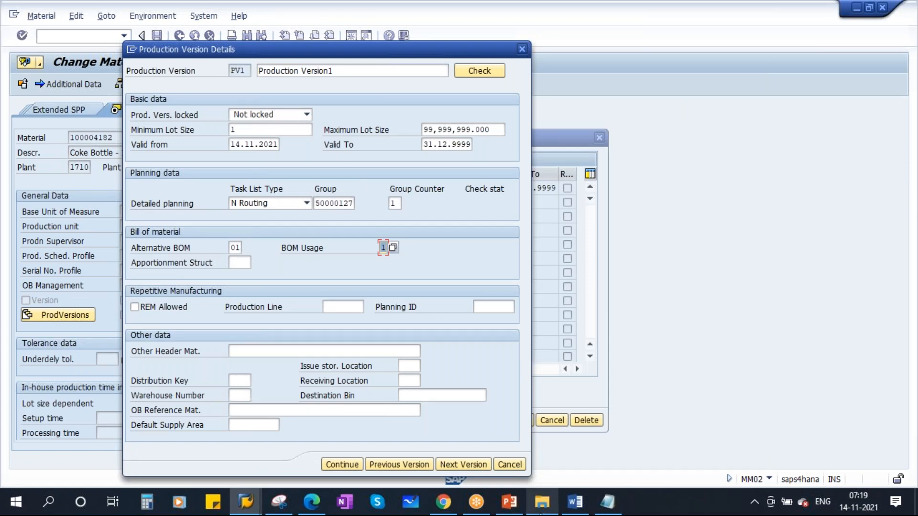
# Switch to the SAP PP -PV.pptx presentation in PowerPoint and show the Production Version Consistency Check slide full screen.
pyautogui.click(511, 503)
pyautogui.scroll(-2, 324, 378)
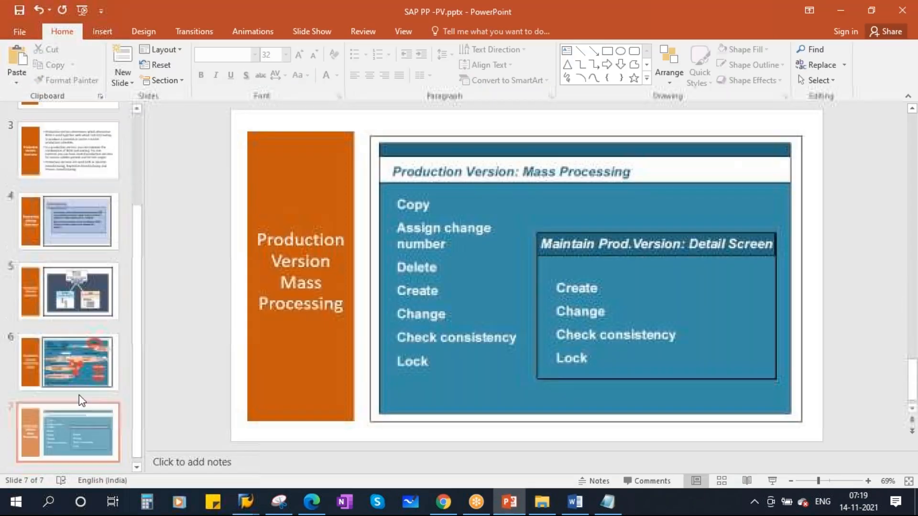
pyautogui.click(73, 363)
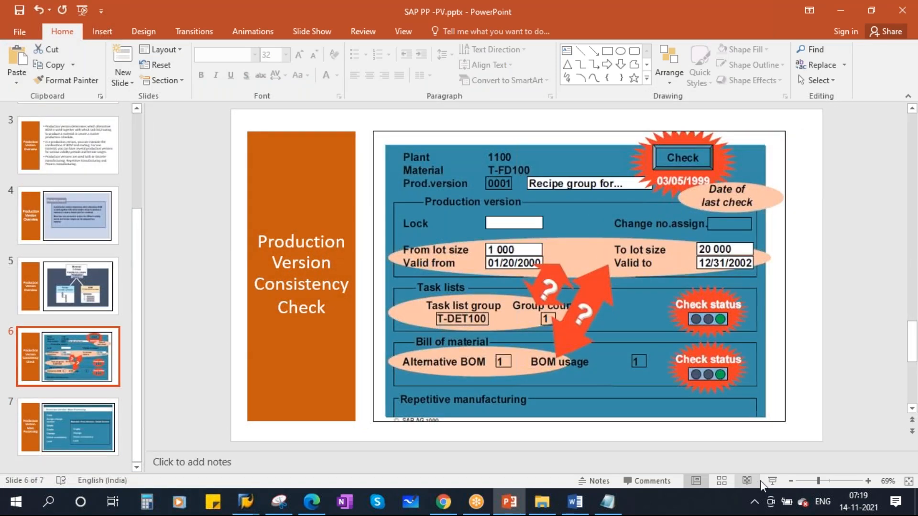
pyautogui.click(778, 483)
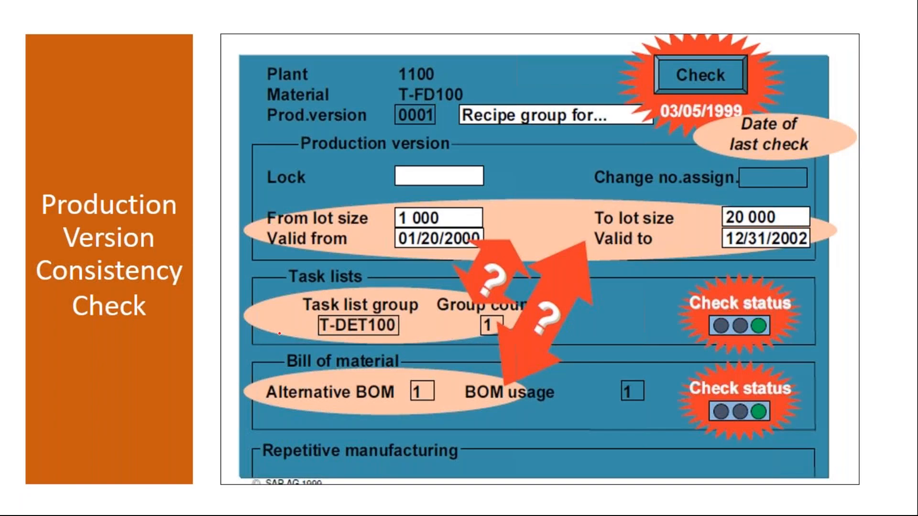
# Mark the task list, bill of material, check status and last check date areas with the pen, erase the ink and end the slide show.
pyautogui.moveTo(282, 296); pyautogui.dragTo(429, 268)
pyautogui.moveTo(277, 361); pyautogui.dragTo(376, 362)
pyautogui.moveTo(265, 255)
pyautogui.mouseDown()
pyautogui.moveTo(248, 368)
pyautogui.moveTo(567, 395)
pyautogui.moveTo(287, 248)
pyautogui.moveTo(267, 263)
pyautogui.mouseUp()
pyautogui.moveTo(402, 285); pyautogui.dragTo(474, 271)
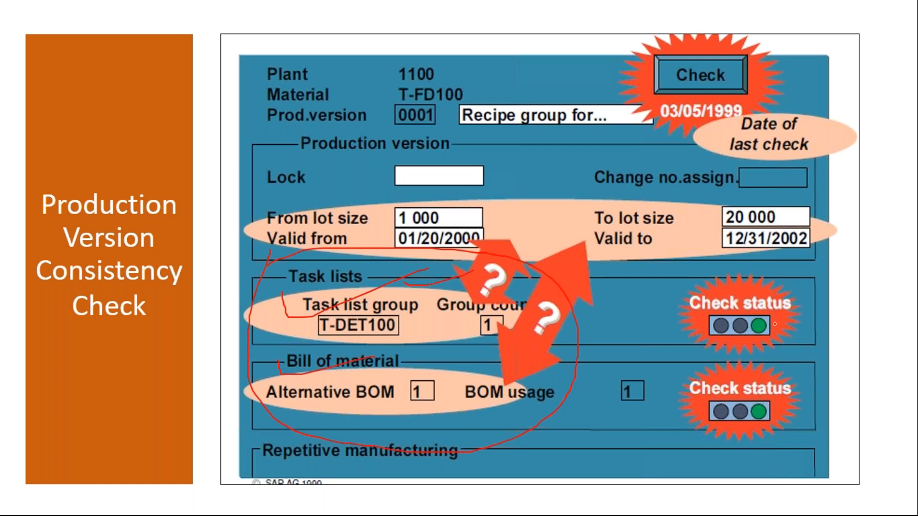
pyautogui.moveTo(769, 319)
pyautogui.mouseDown()
pyautogui.moveTo(776, 333)
pyautogui.moveTo(821, 310)
pyautogui.mouseUp()
pyautogui.moveTo(760, 410); pyautogui.dragTo(807, 387)
pyautogui.moveTo(316, 294); pyautogui.dragTo(402, 278)
pyautogui.moveTo(314, 378); pyautogui.dragTo(446, 351)
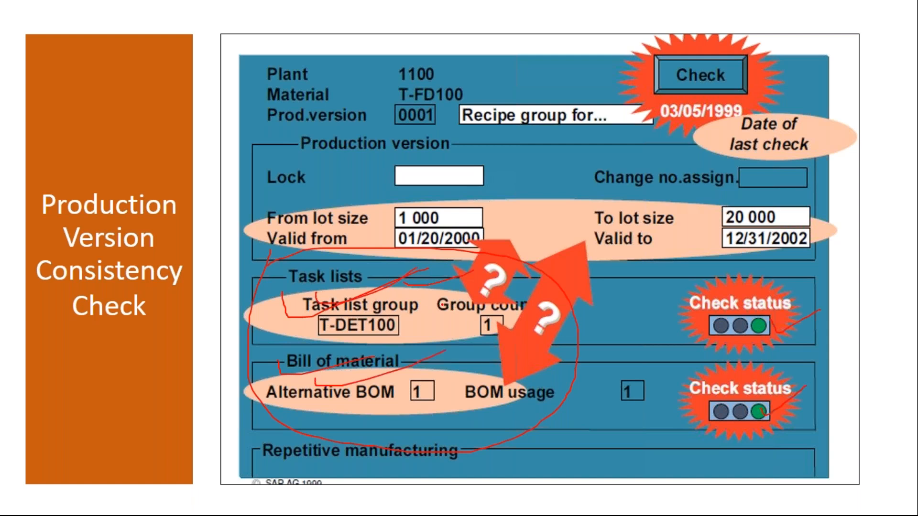
pyautogui.moveTo(657, 325)
pyautogui.mouseDown()
pyautogui.moveTo(659, 304)
pyautogui.moveTo(688, 311)
pyautogui.moveTo(731, 287)
pyautogui.moveTo(737, 331)
pyautogui.mouseUp()
pyautogui.moveTo(691, 146)
pyautogui.mouseDown()
pyautogui.moveTo(769, 144)
pyautogui.moveTo(703, 167)
pyautogui.mouseUp()
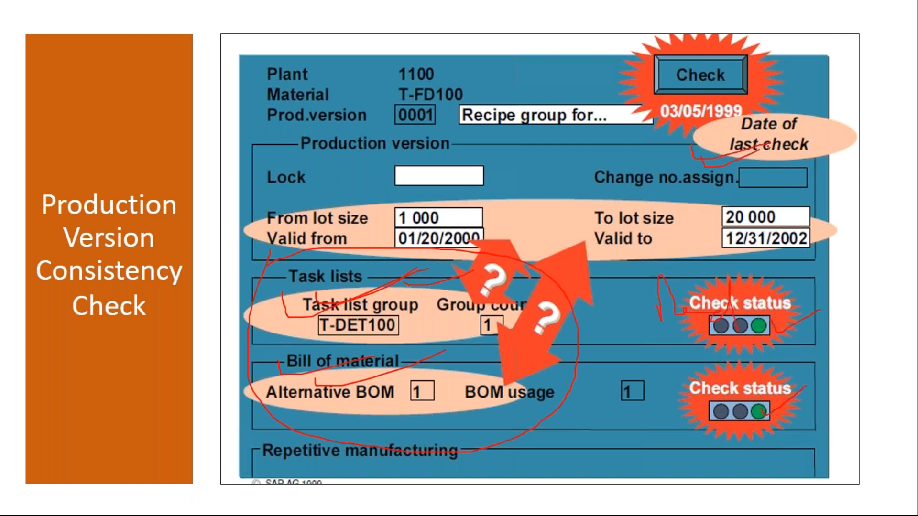
pyautogui.press('e')
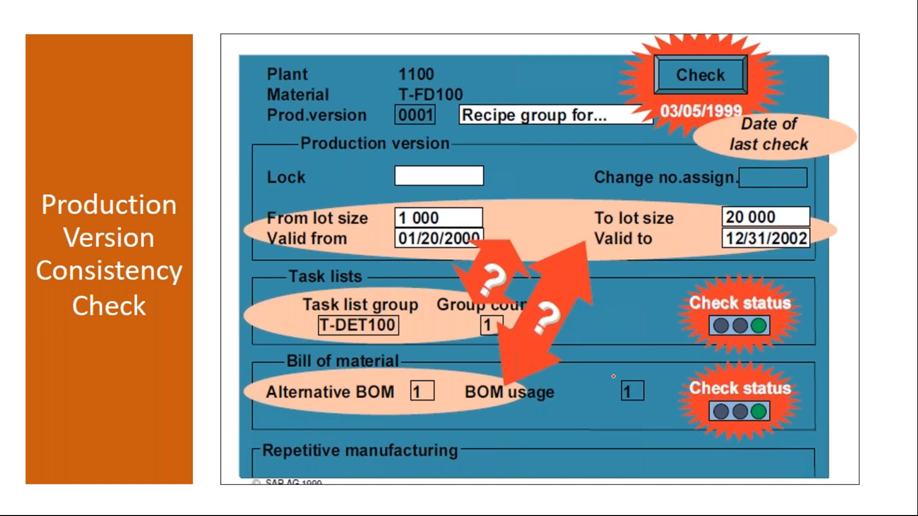
pyautogui.press('Escape')
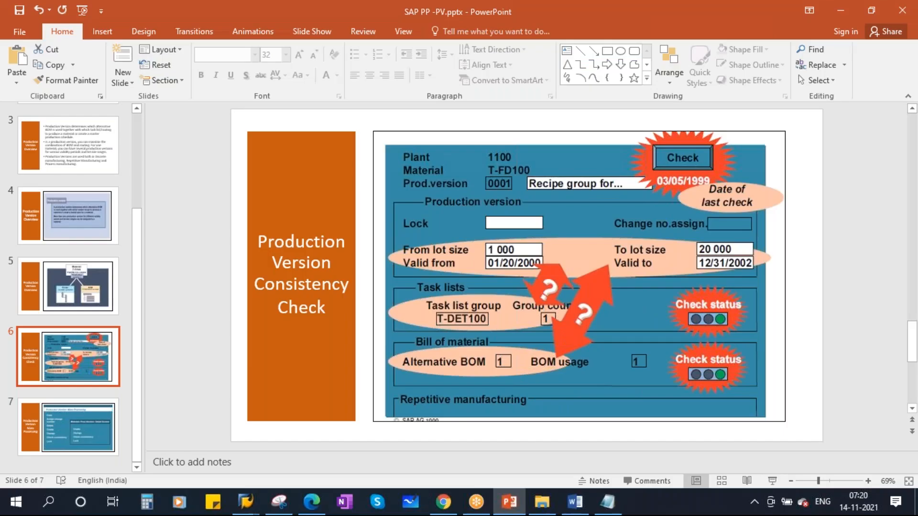
# Return to the Change Material session in SAP, run the consistency check on PV1 and close its log.
pyautogui.moveTo(245, 501)
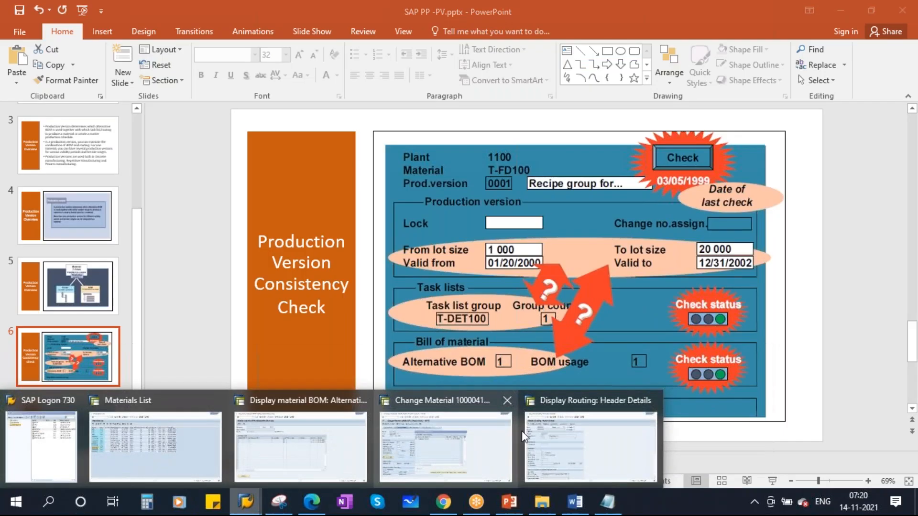
pyautogui.click(460, 433)
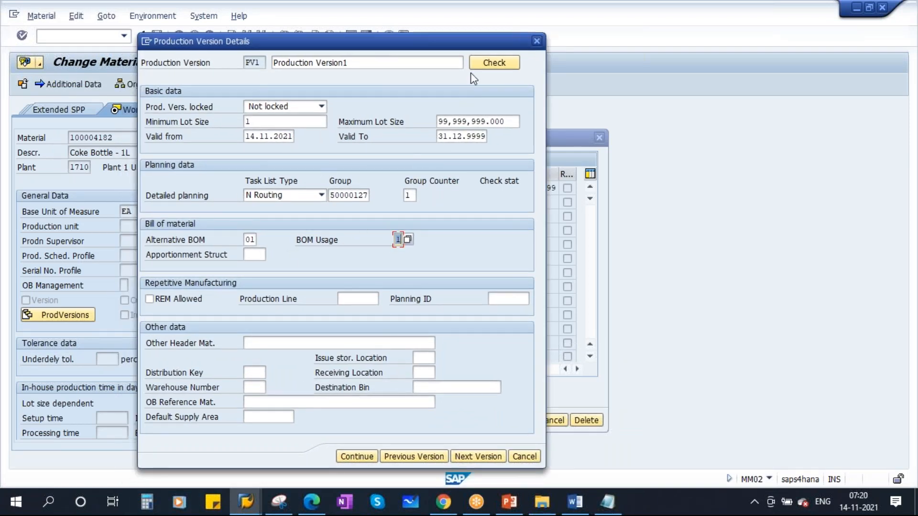
pyautogui.click(496, 66)
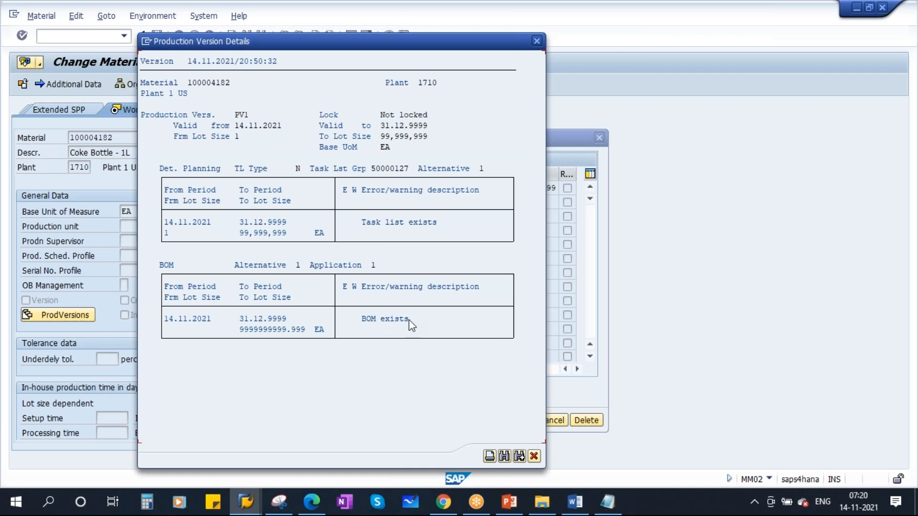
pyautogui.click(534, 457)
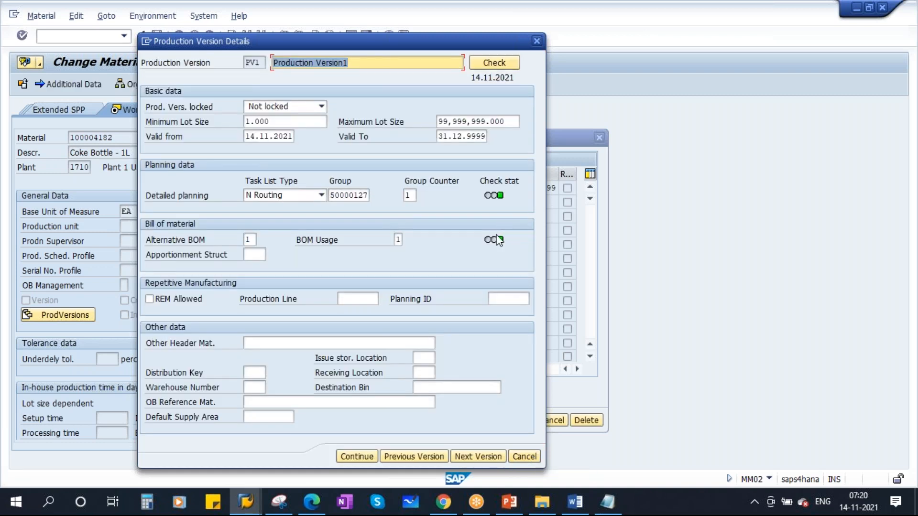
# Discard the old snip, capture the PV1 details with Snipping Tool, tick both check status lights with the pen, and close it unsaved.
pyautogui.click(279, 502)
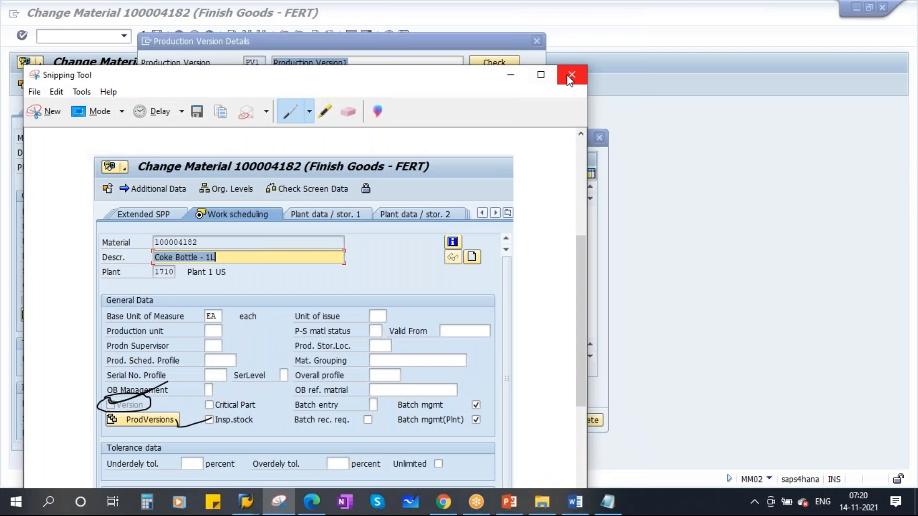
pyautogui.click(570, 77)
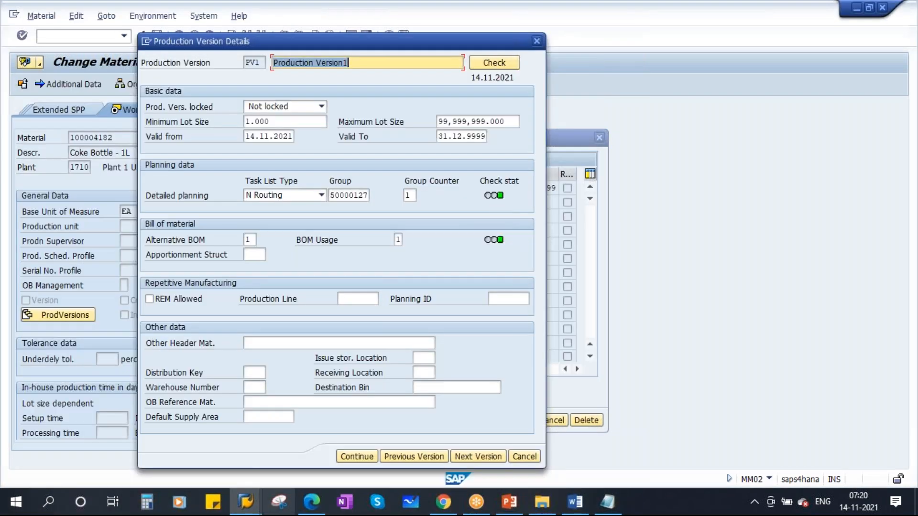
pyautogui.click(282, 508)
pyautogui.click(614, 269)
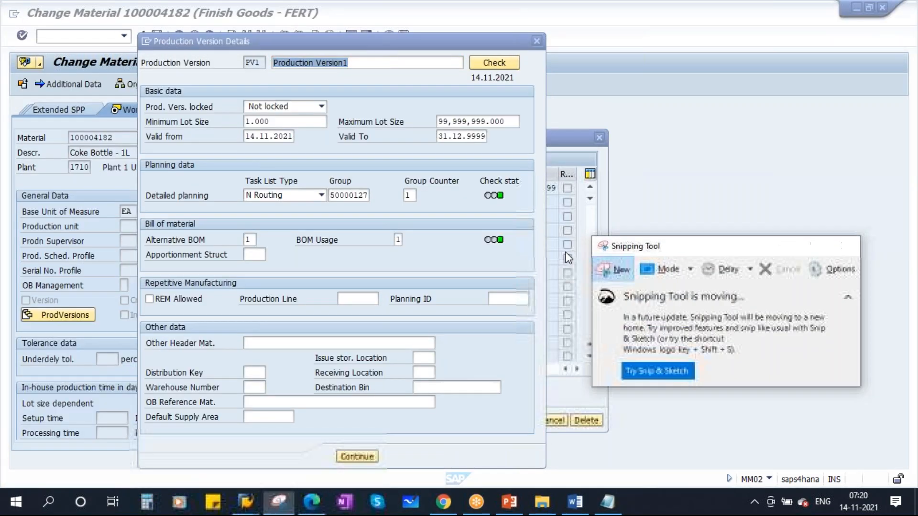
pyautogui.moveTo(139, 38)
pyautogui.mouseDown()
pyautogui.moveTo(461, 437)
pyautogui.moveTo(547, 470)
pyautogui.mouseUp()
pyautogui.click(508, 327)
pyautogui.moveTo(506, 283); pyautogui.dragTo(558, 258)
pyautogui.moveTo(507, 327)
pyautogui.mouseDown()
pyautogui.moveTo(512, 340)
pyautogui.moveTo(568, 318)
pyautogui.mouseUp()
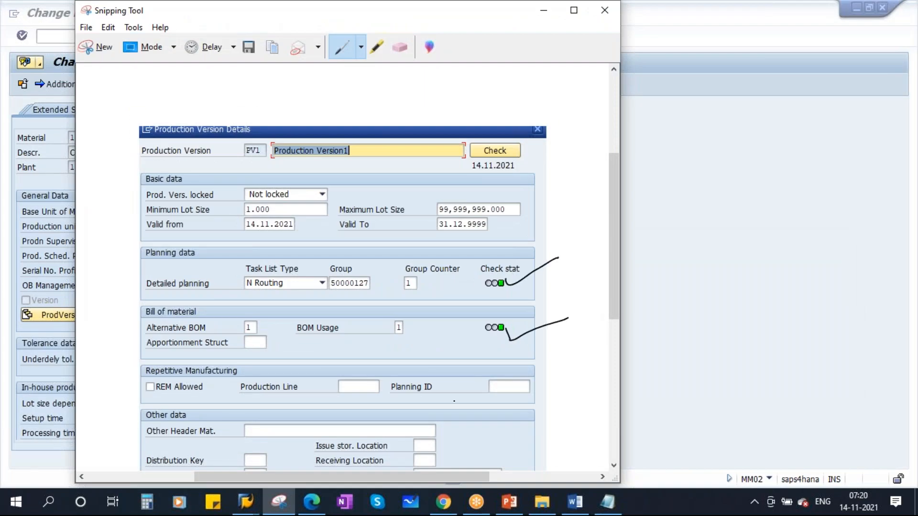
pyautogui.moveTo(191, 12); pyautogui.dragTo(152, 109)
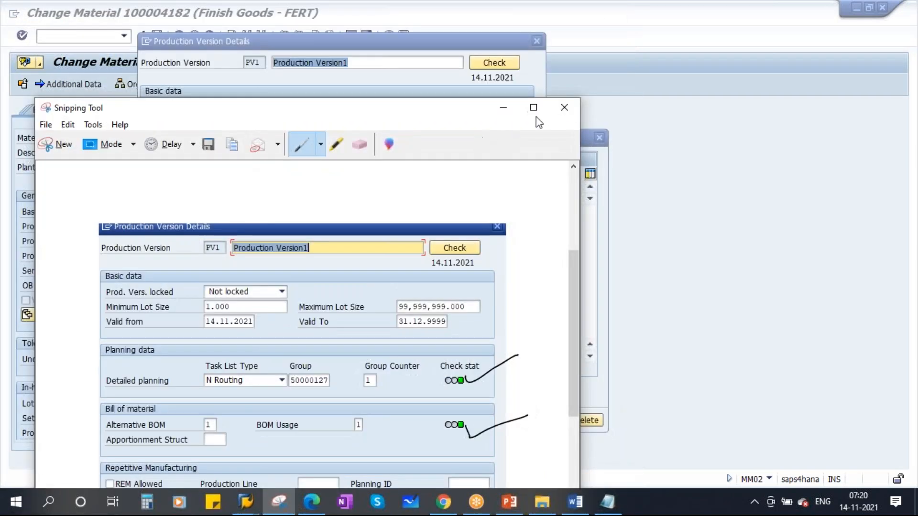
pyautogui.click(565, 109)
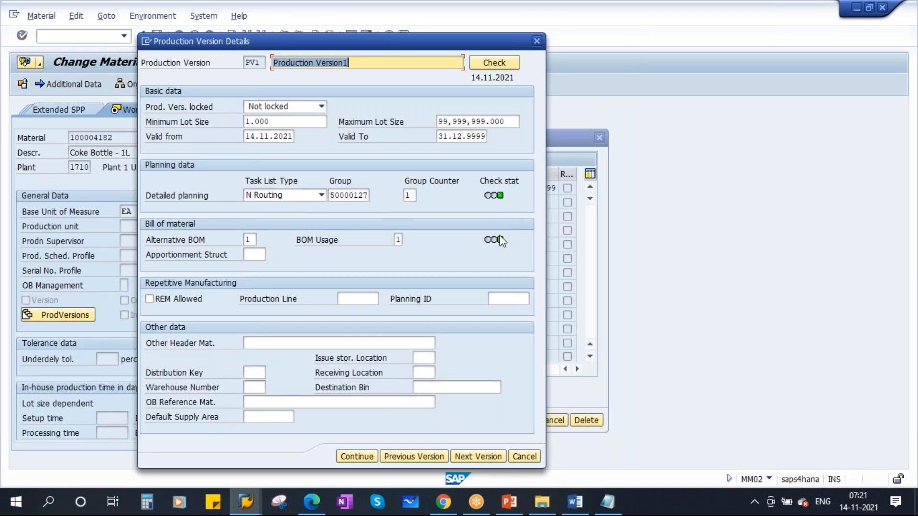
# Set PV1's alternative BOM to 3 and look up the number of alternate BOMs in the Notepad notes.
pyautogui.click(249, 239)
pyautogui.write('3')
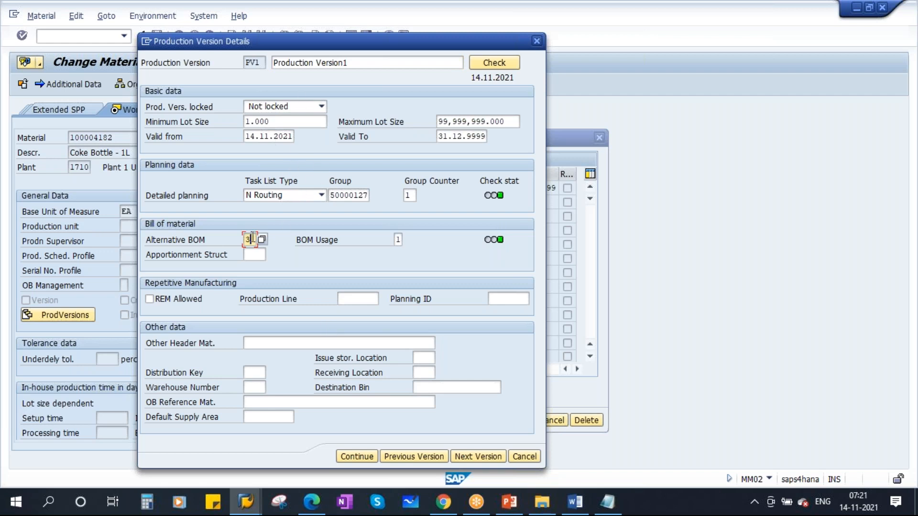
pyautogui.click(607, 502)
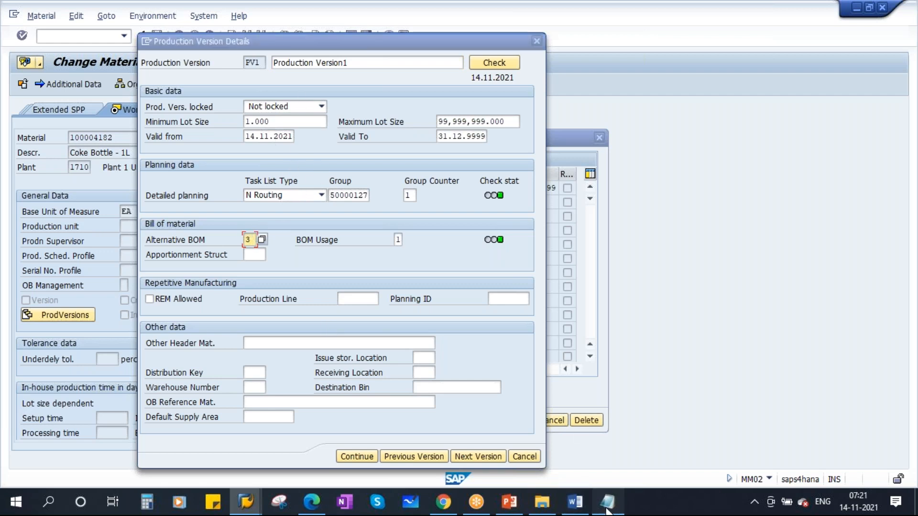
pyautogui.press('Up')
pyautogui.press('Up')
pyautogui.press('Up')
pyautogui.press('Up')
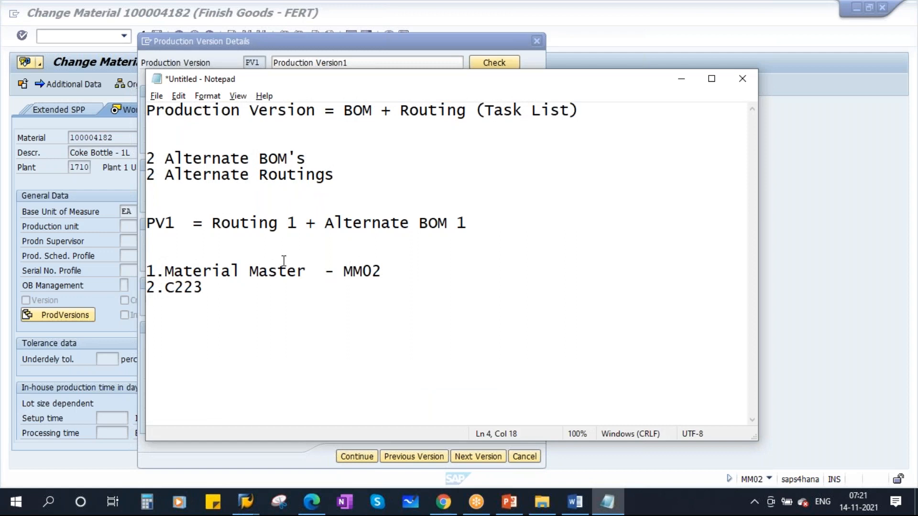
pyautogui.hotkey('alt', 'Tab')
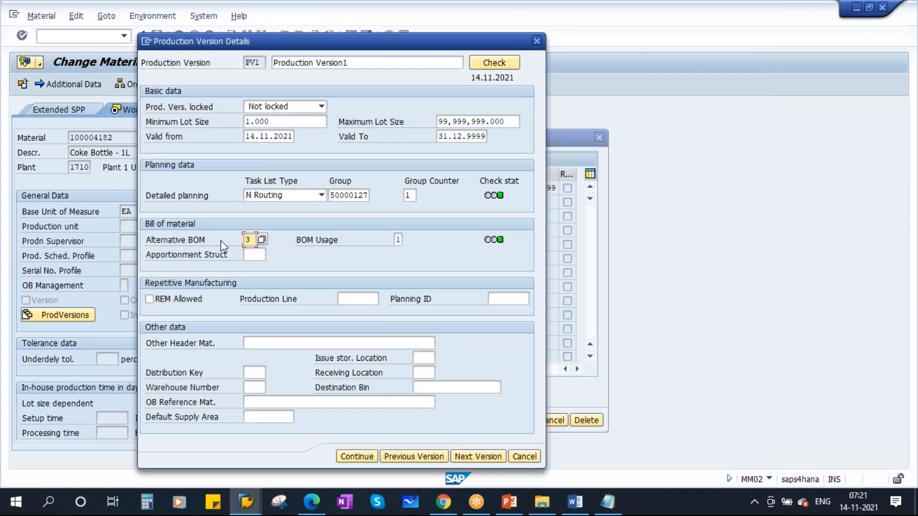
# Check PV1 for consistency with alternative BOM 3, accept the warning and close the log.
pyautogui.click(495, 62)
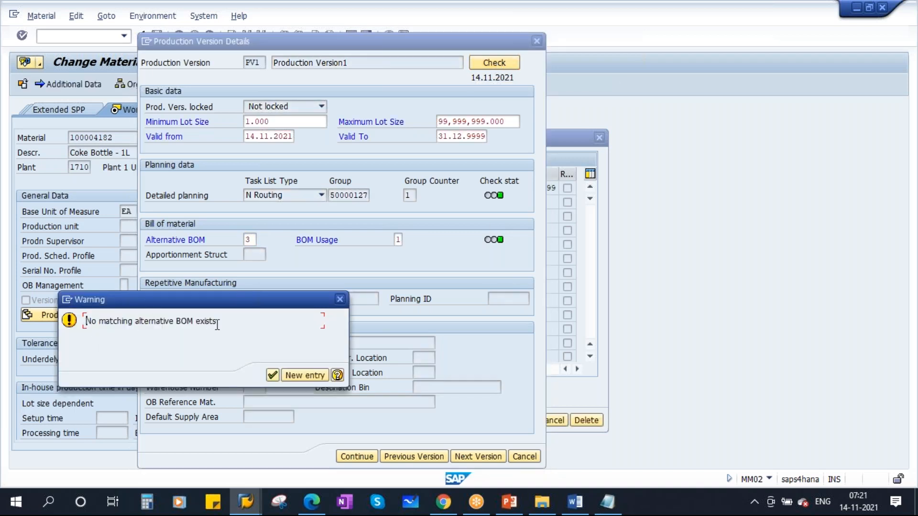
pyautogui.click(273, 376)
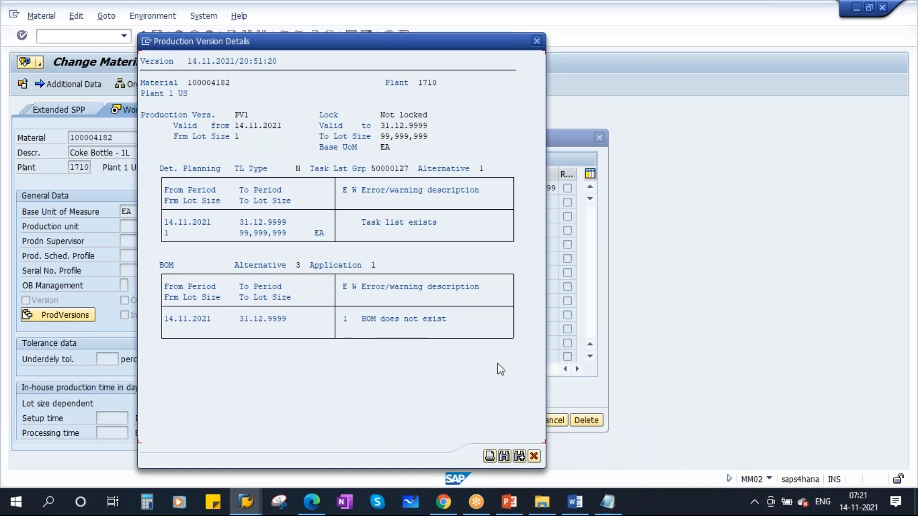
pyautogui.click(534, 456)
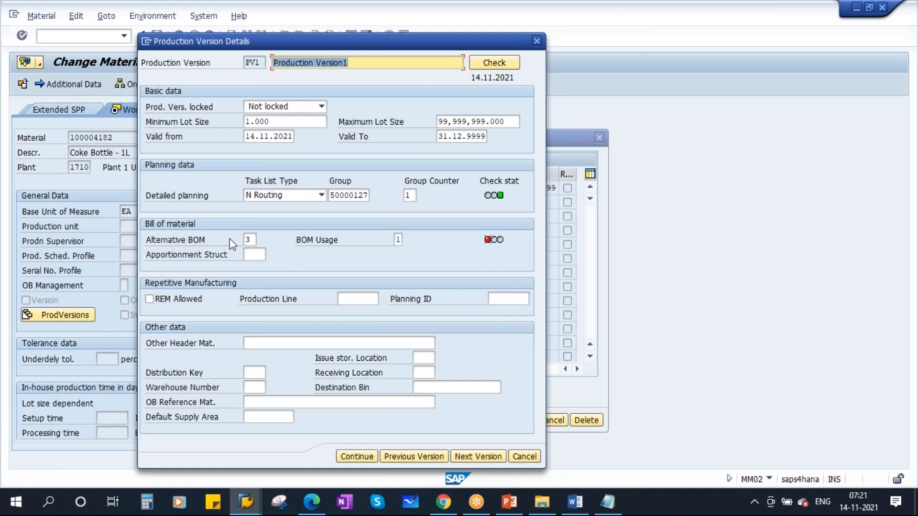
pyautogui.moveTo(494, 243)
pyautogui.click(649, 19)
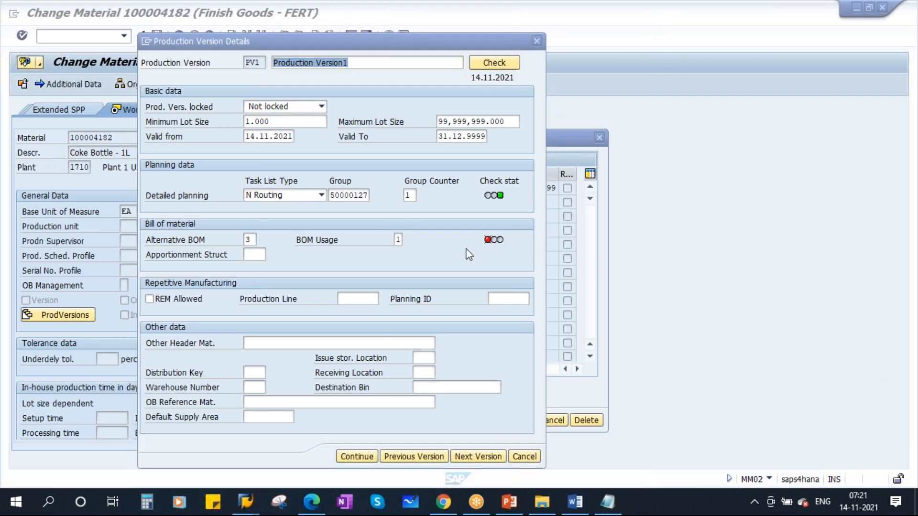
# Set PV1's alternative BOM to 1, run the consistency check and close its log.
pyautogui.click(249, 240)
pyautogui.write('1')
pyautogui.click(499, 62)
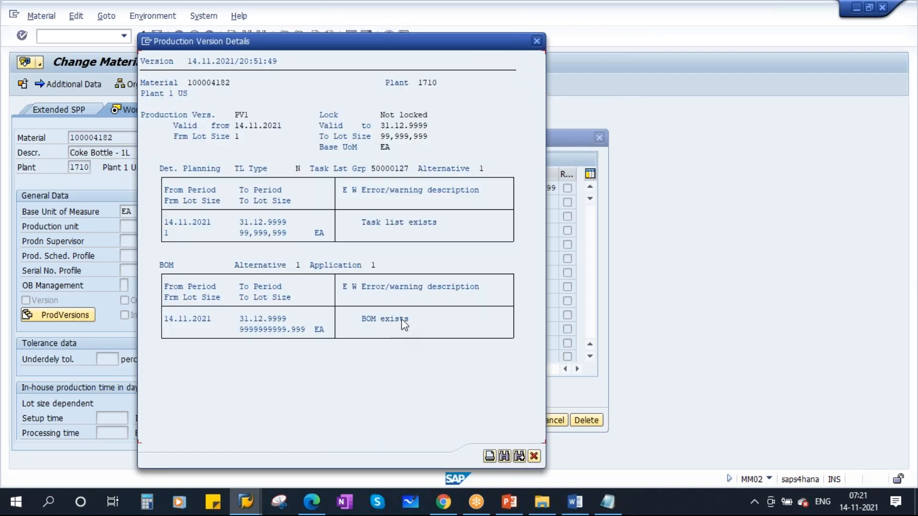
pyautogui.click(534, 457)
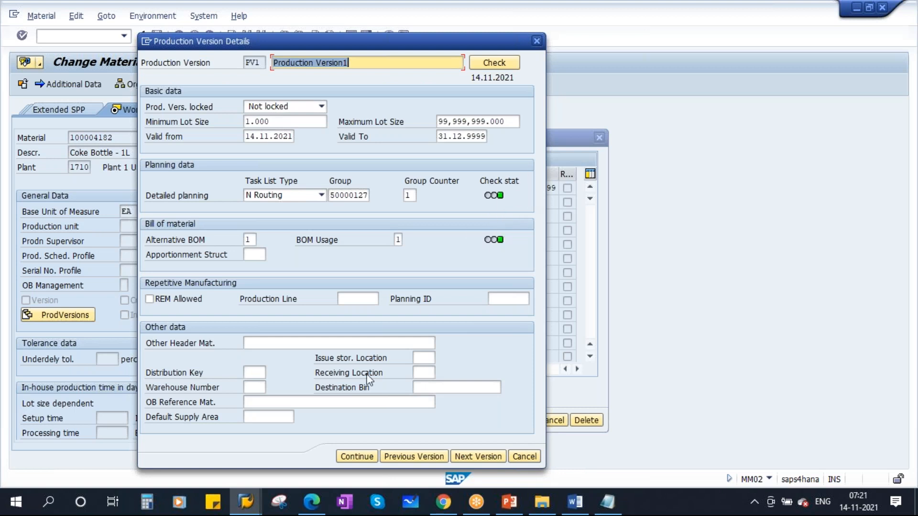
# Accept the PV1 details and the production version overview, and save the material.
pyautogui.click(361, 456)
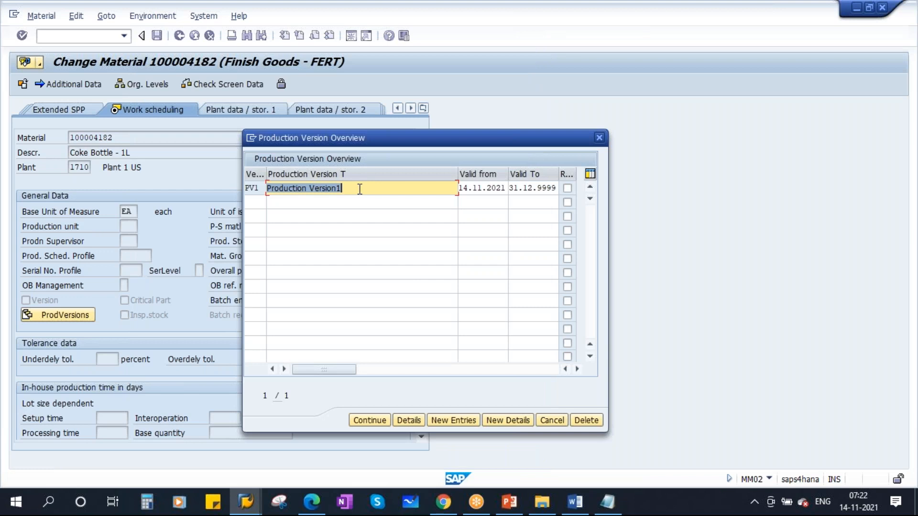
pyautogui.click(382, 422)
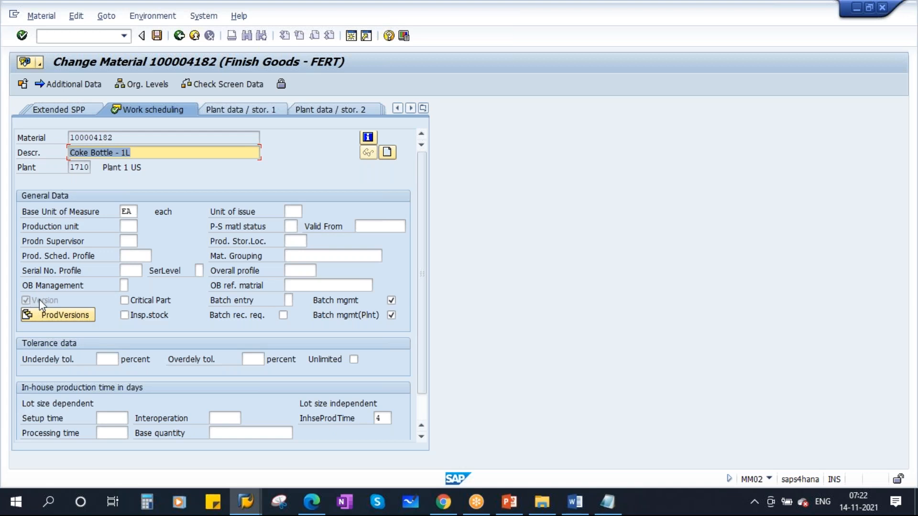
pyautogui.click(158, 36)
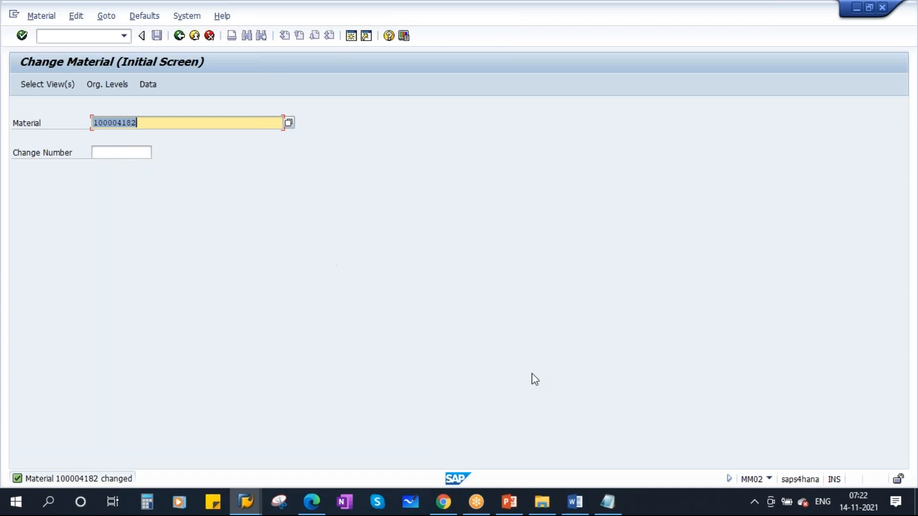
# Switch to the Notepad notes and add "- Mass Processing" after C223 in the second list entry.
pyautogui.click(607, 503)
pyautogui.moveTo(382, 271); pyautogui.dragTo(205, 287)
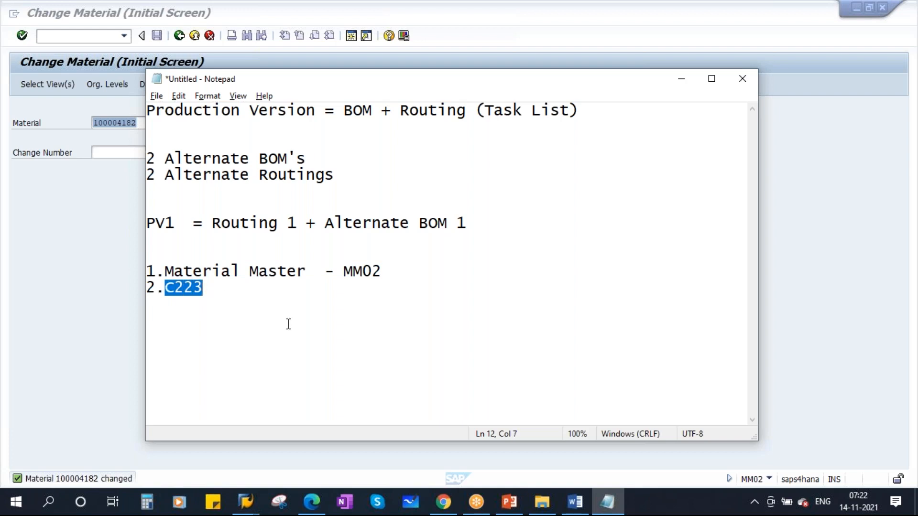
pyautogui.click(213, 288)
pyautogui.write('- Mas')
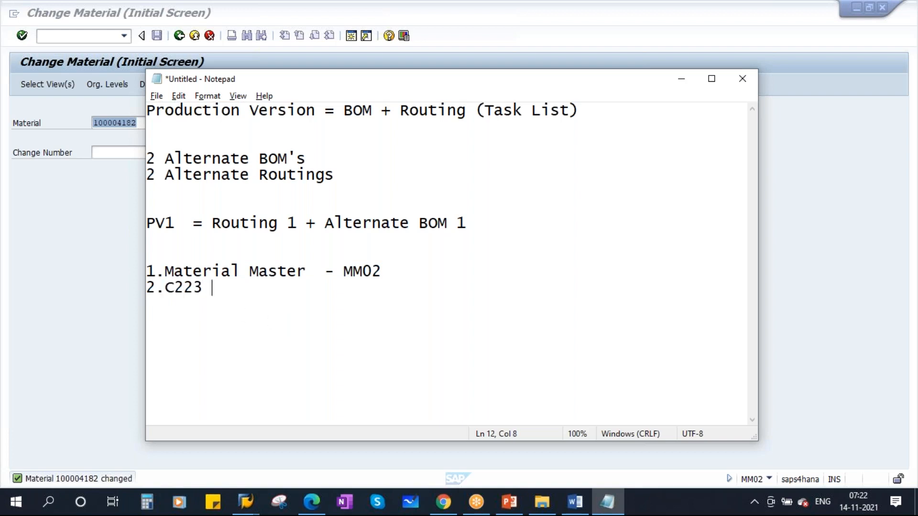
pyautogui.write('s ')
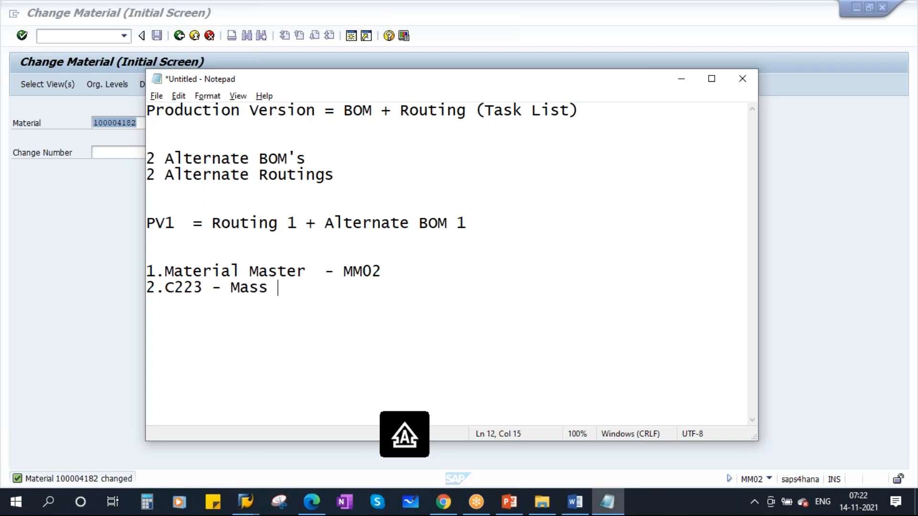
pyautogui.write('Processing')
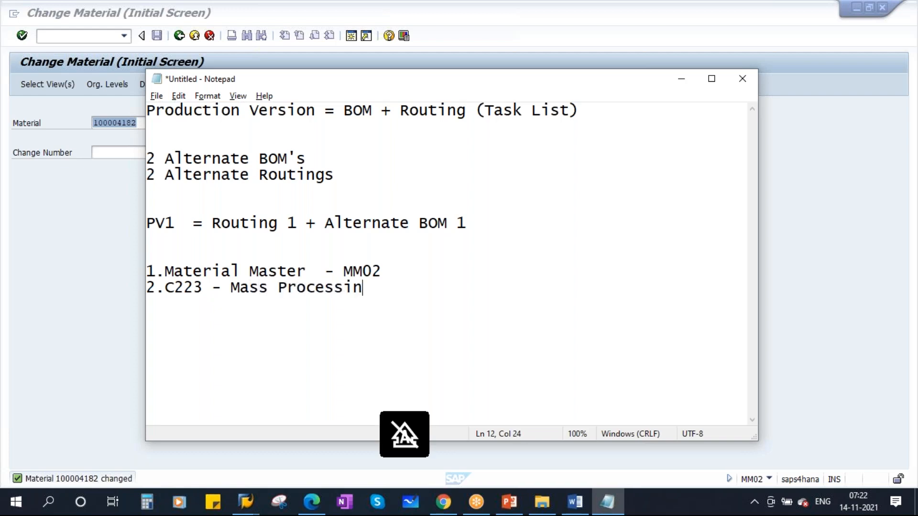
# Review the MM02 and C223 notes, minimise Notepad and show the Production Version Mass Processing slide in PowerPoint.
pyautogui.click(212, 271)
pyautogui.click(388, 272)
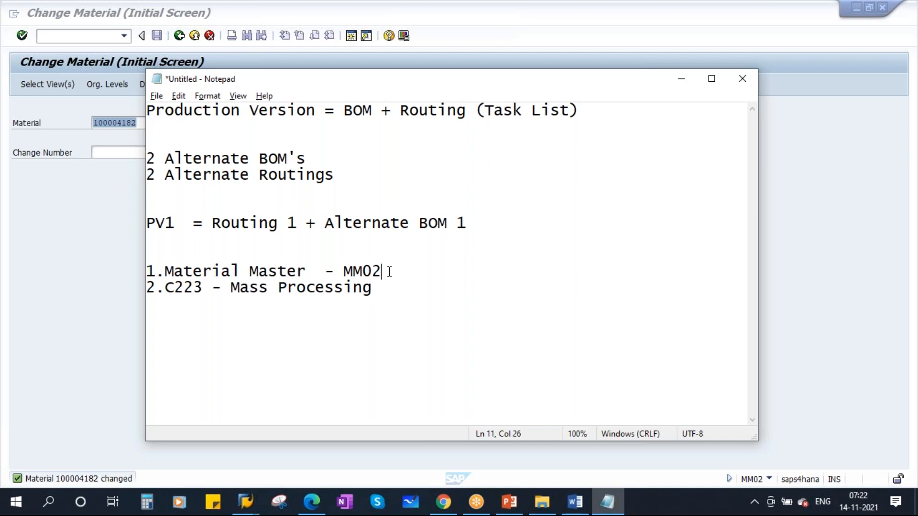
pyautogui.moveTo(175, 289); pyautogui.dragTo(204, 289)
pyautogui.click(202, 287)
pyautogui.moveTo(383, 272); pyautogui.dragTo(325, 271)
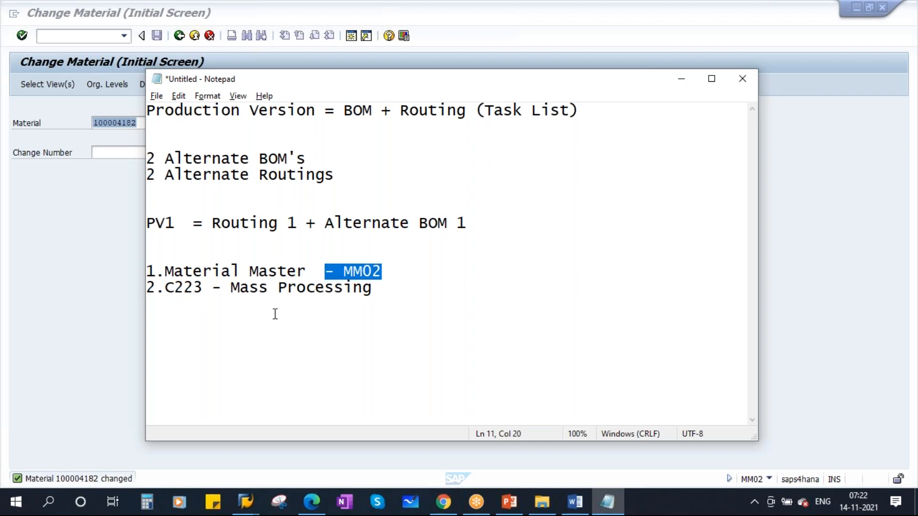
pyautogui.click(682, 82)
pyautogui.click(509, 502)
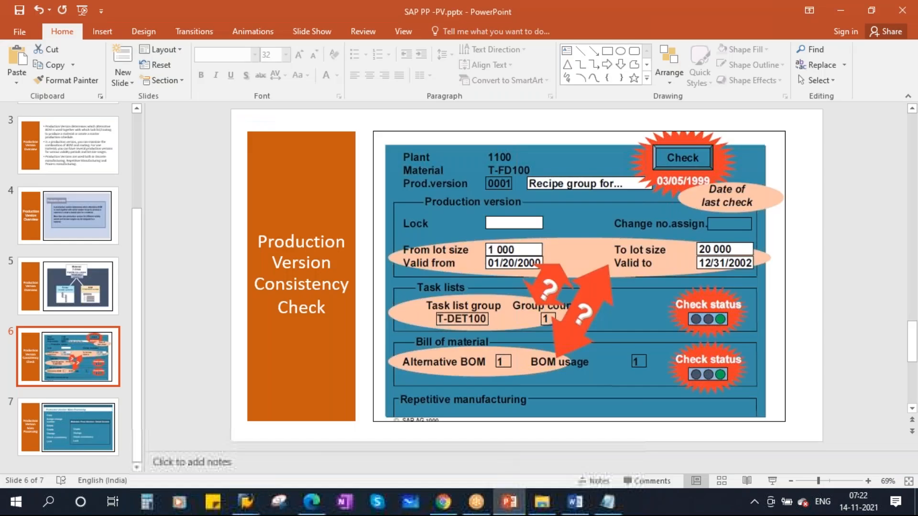
pyautogui.click(45, 406)
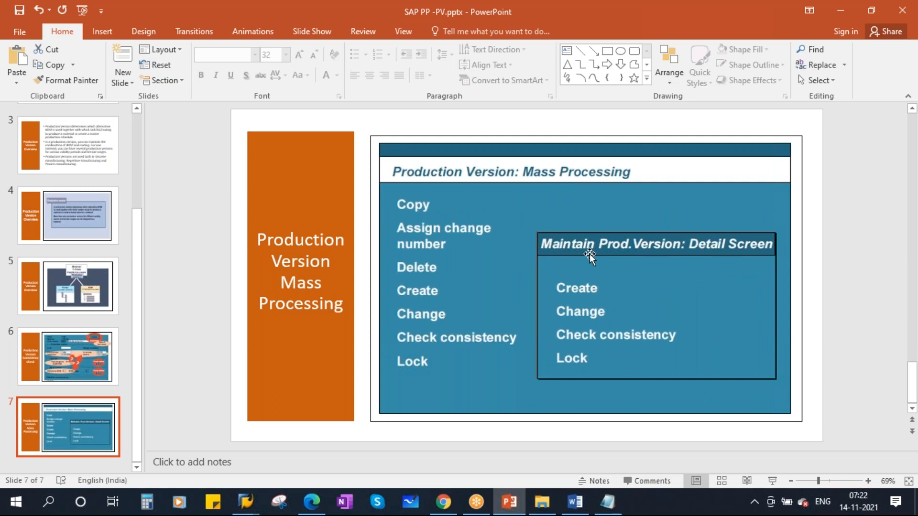
# Switch to SAP, return the Display Routing session to its overview and close the Change Material session.
pyautogui.click(246, 502)
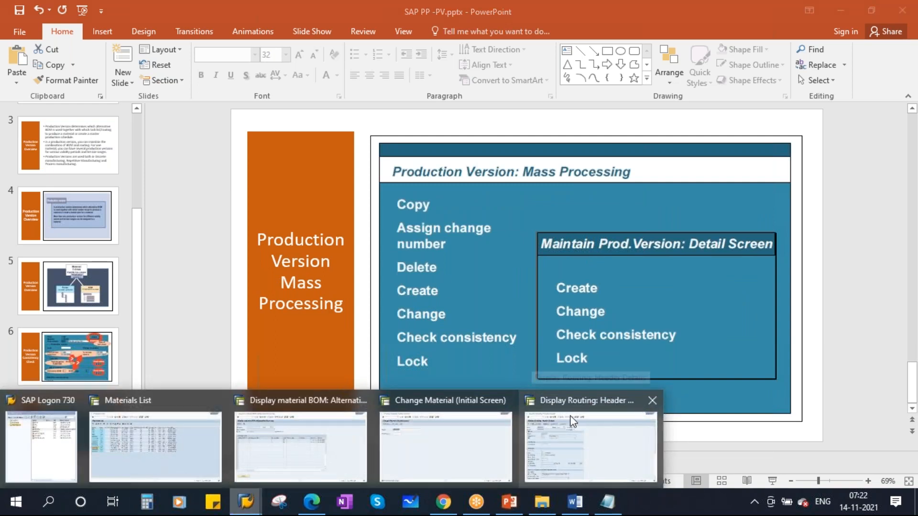
pyautogui.click(573, 415)
pyautogui.click(177, 36)
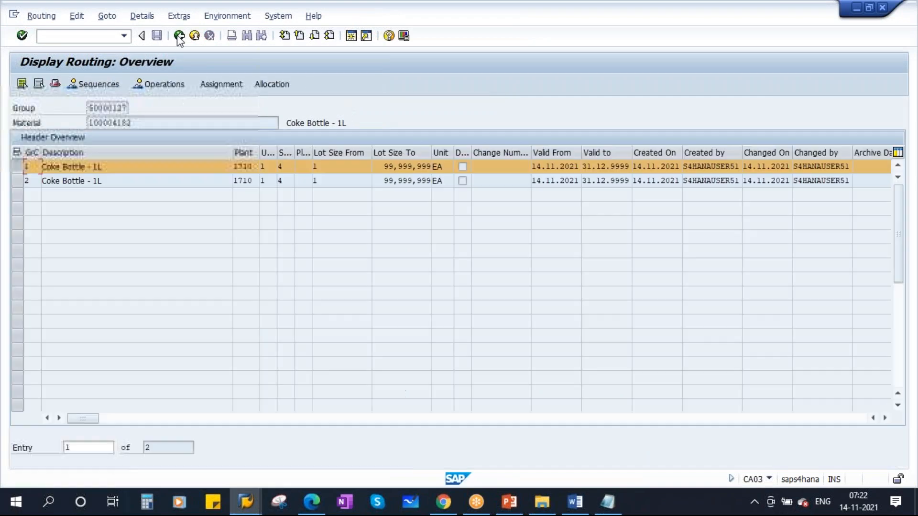
pyautogui.click(246, 503)
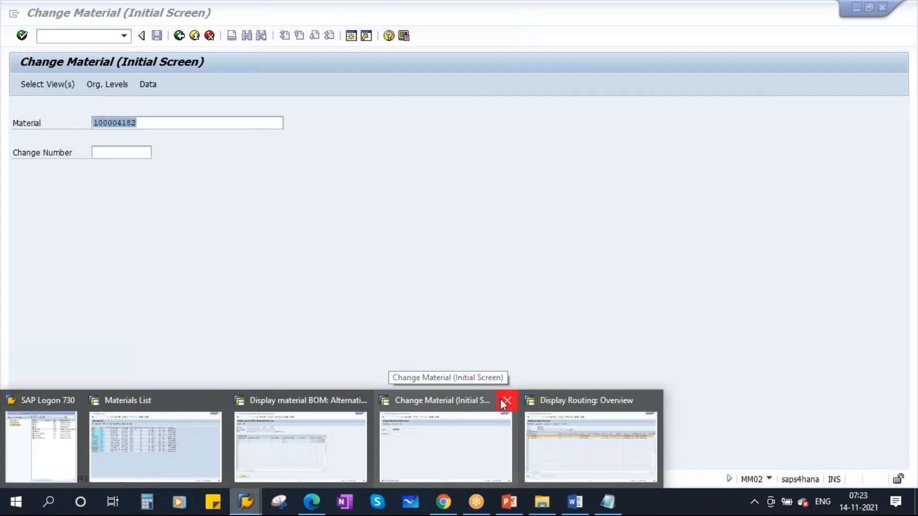
pyautogui.click(505, 400)
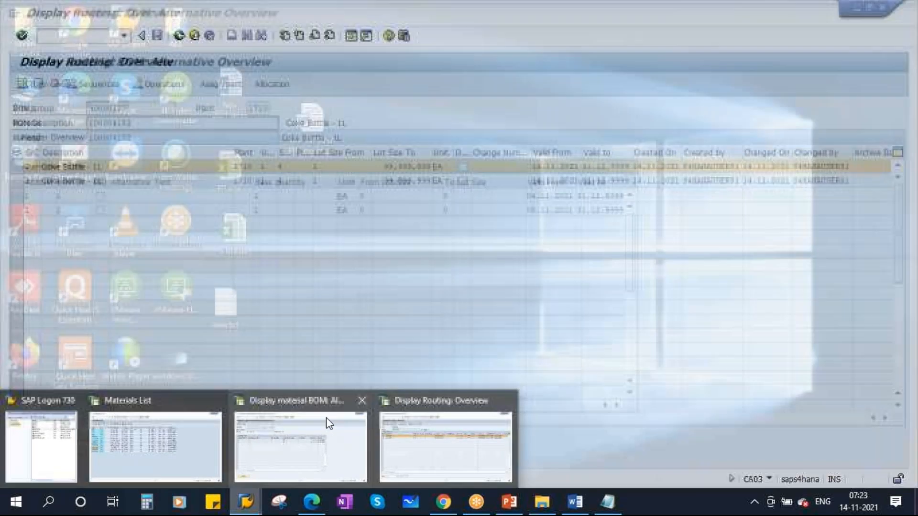
# Start transaction C223 in a new session opened from the Display Routing window.
pyautogui.click(426, 421)
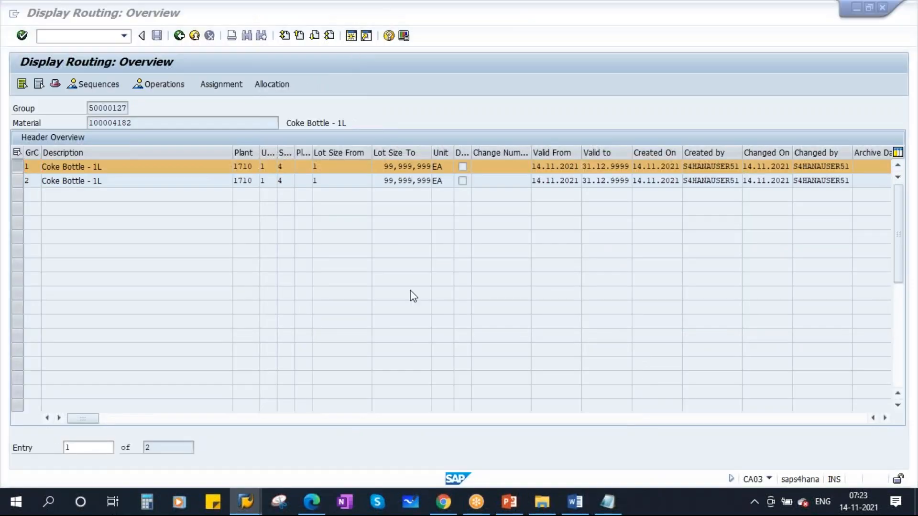
pyautogui.write('c223')
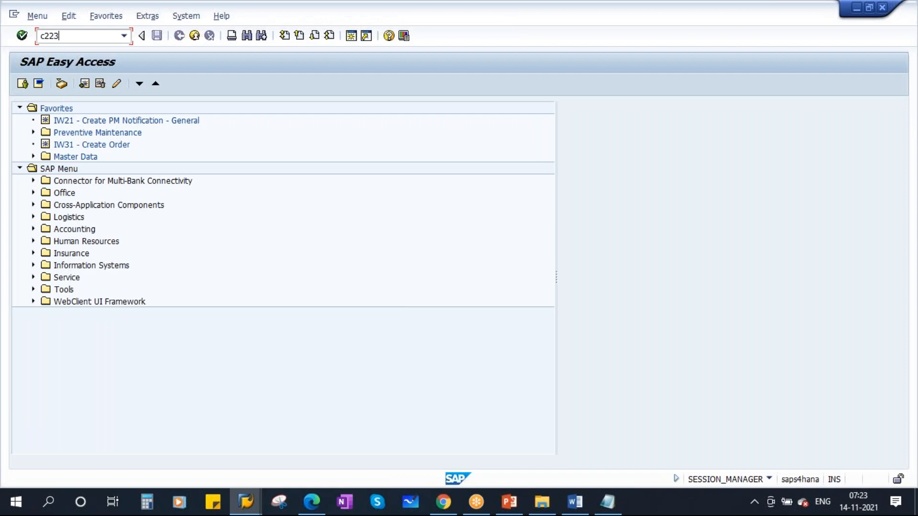
pyautogui.press('Return')
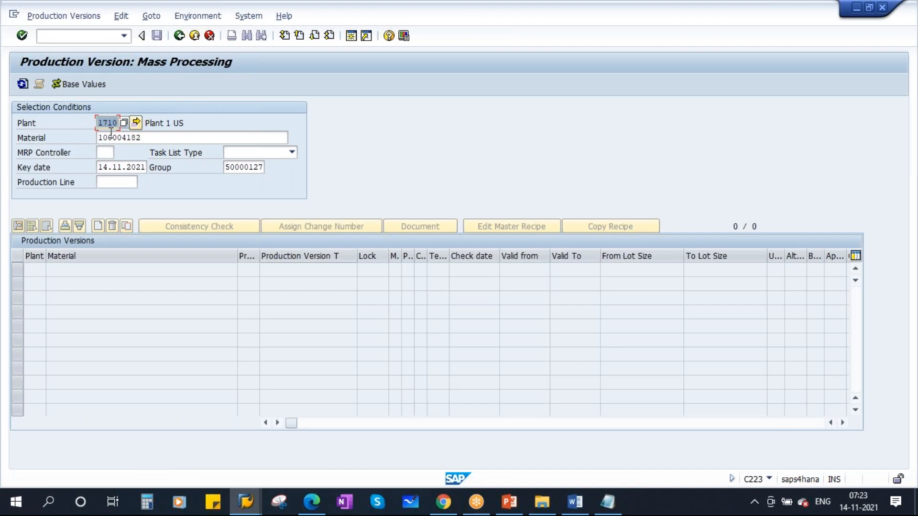
# Clear the plant, material and group from the mass processing selection conditions.
pyautogui.press('Delete')
pyautogui.press('Tab')
pyautogui.press('Delete')
pyautogui.press('Delete')
pyautogui.press('Delete')
pyautogui.press('Delete')
pyautogui.press('Delete')
pyautogui.press('Delete')
pyautogui.press('Delete')
pyautogui.press('Delete')
pyautogui.press('Delete')
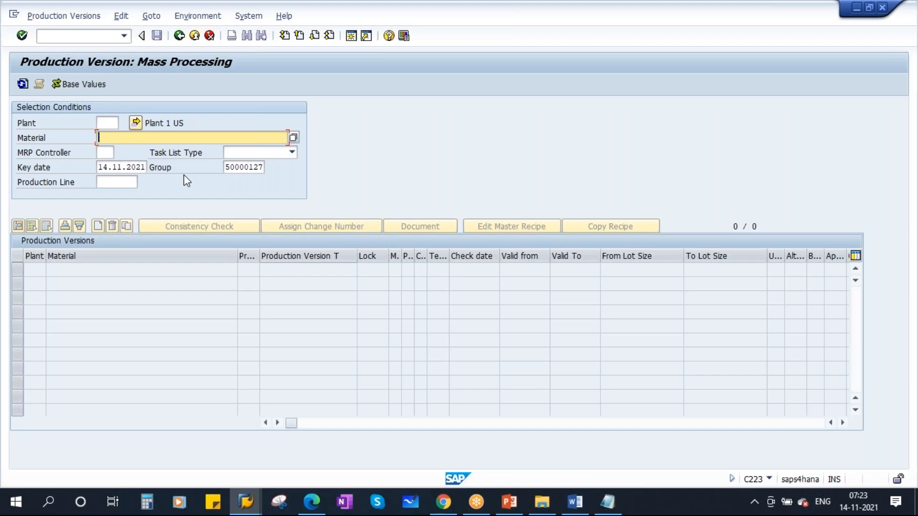
pyautogui.press('Tab')
pyautogui.press('Tab')
pyautogui.press('Tab')
pyautogui.press('Tab')
pyautogui.press('Delete')
pyautogui.press('Delete')
pyautogui.press('Delete')
pyautogui.press('Delete')
pyautogui.press('Delete')
pyautogui.press('Delete')
pyautogui.press('Delete')
pyautogui.press('Delete')
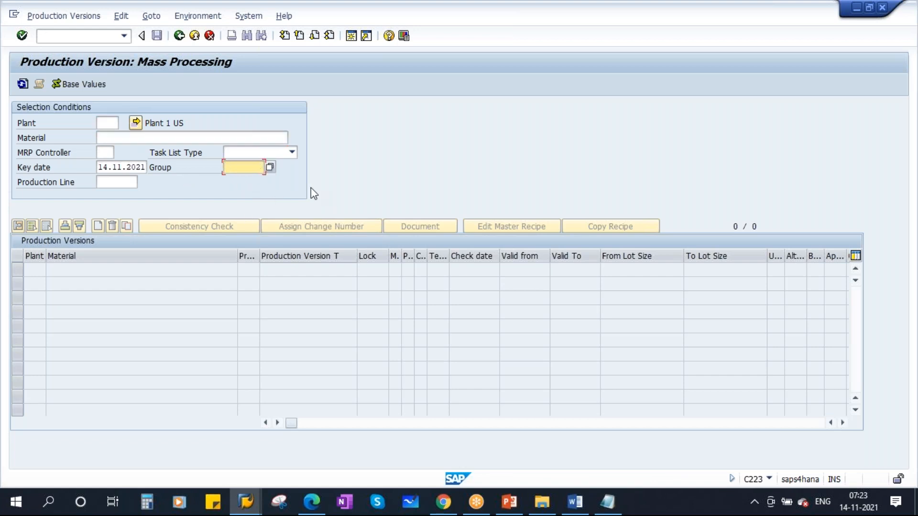
# Select plant 1710 and material 100004182, copied from the material BOM display, and load its production versions.
pyautogui.click(108, 125)
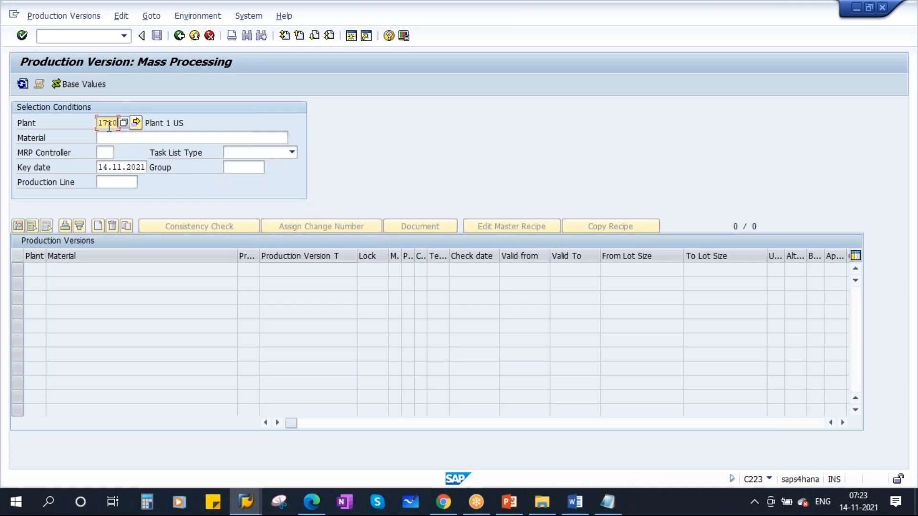
pyautogui.click(133, 139)
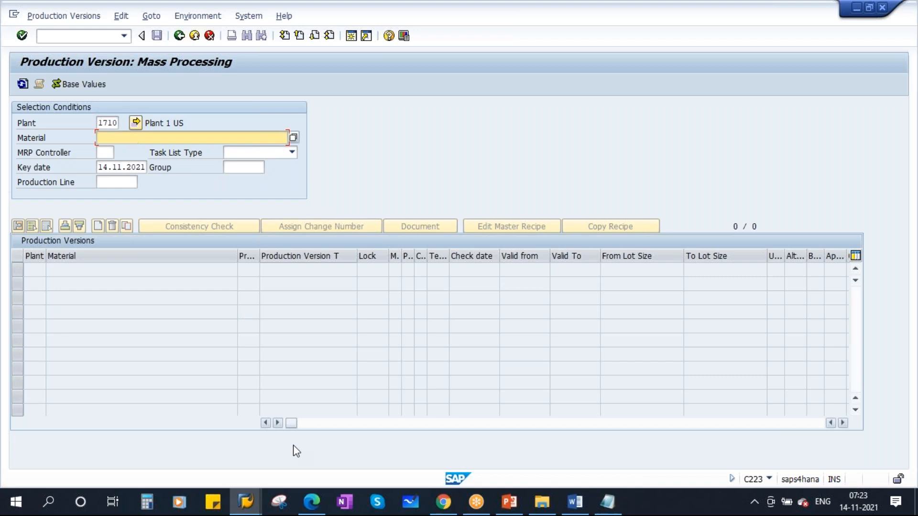
pyautogui.moveTo(247, 505)
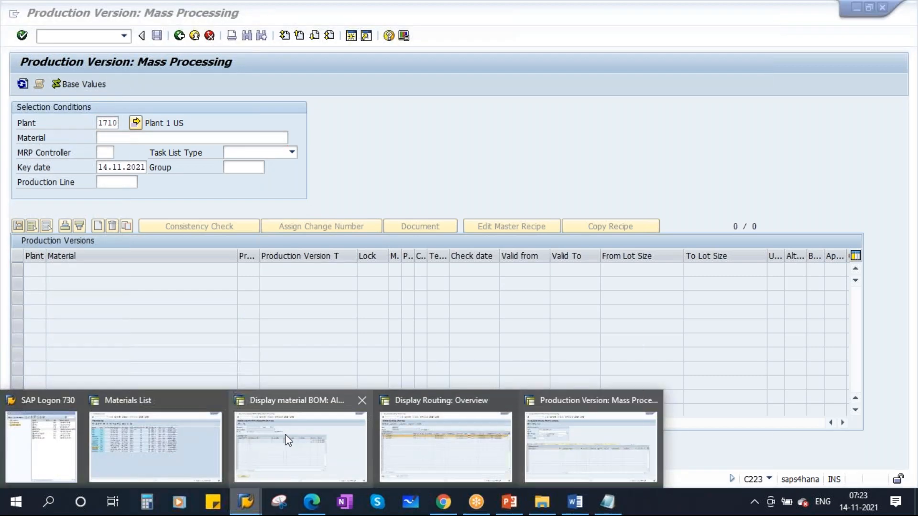
pyautogui.click(286, 439)
pyautogui.click(140, 137)
pyautogui.hotkey('ctrl', 'c')
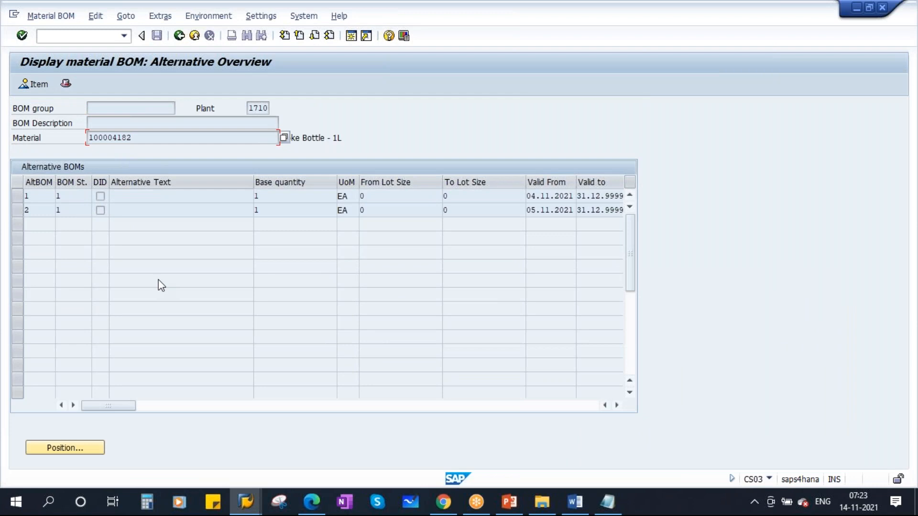
pyautogui.hotkey('alt', 'Tab')
pyautogui.hotkey('ctrl', 'v')
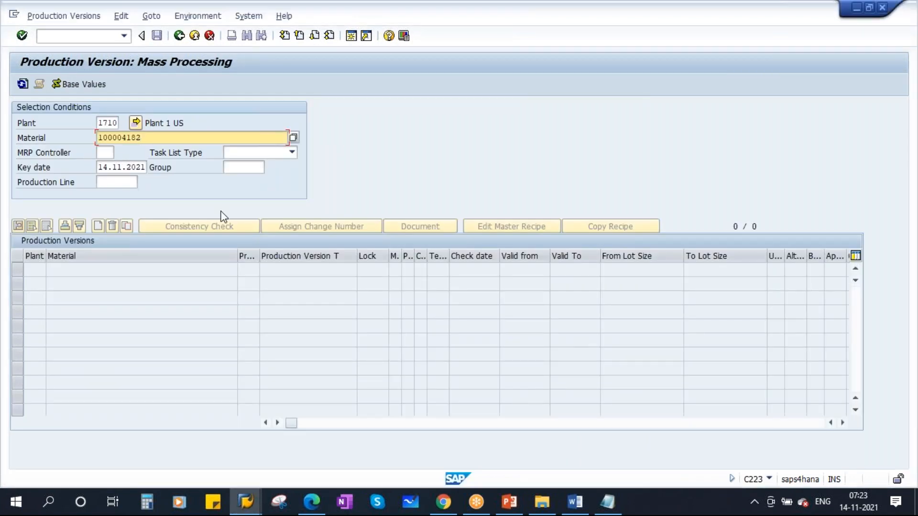
pyautogui.press('Return')
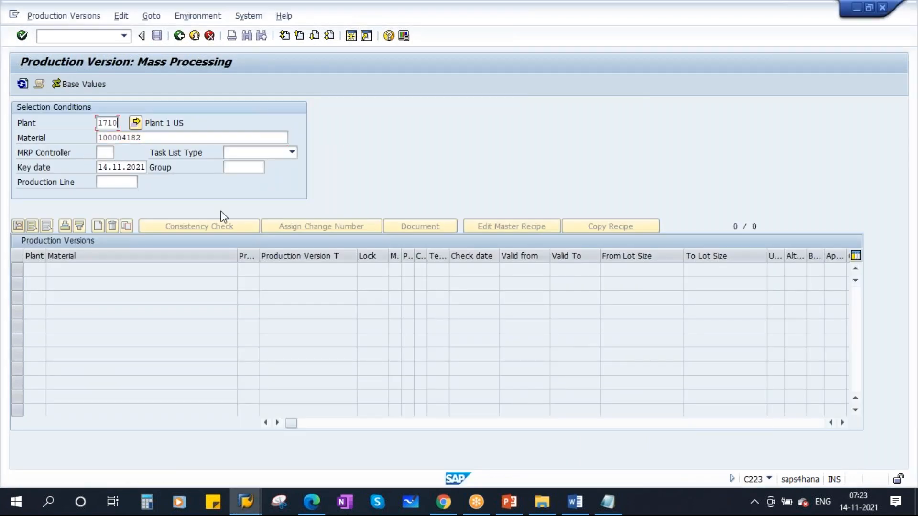
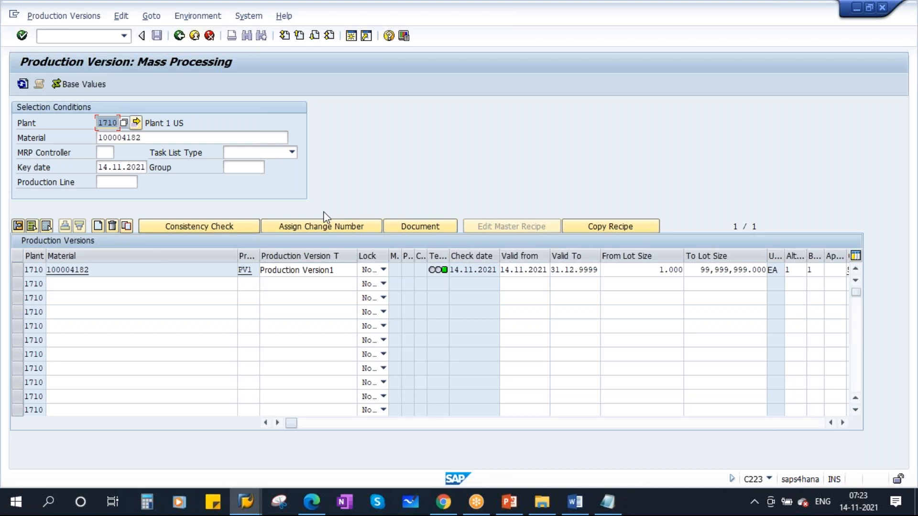
pyautogui.click(83, 284)
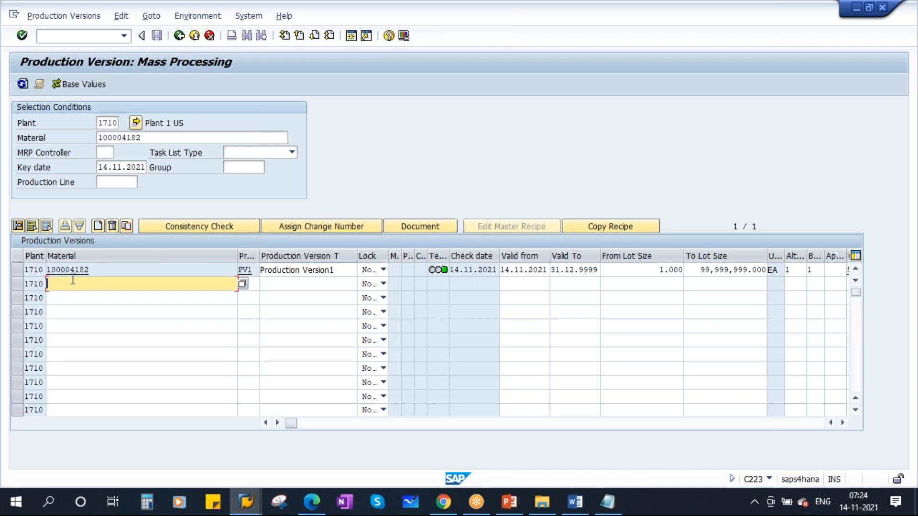
pyautogui.click(98, 226)
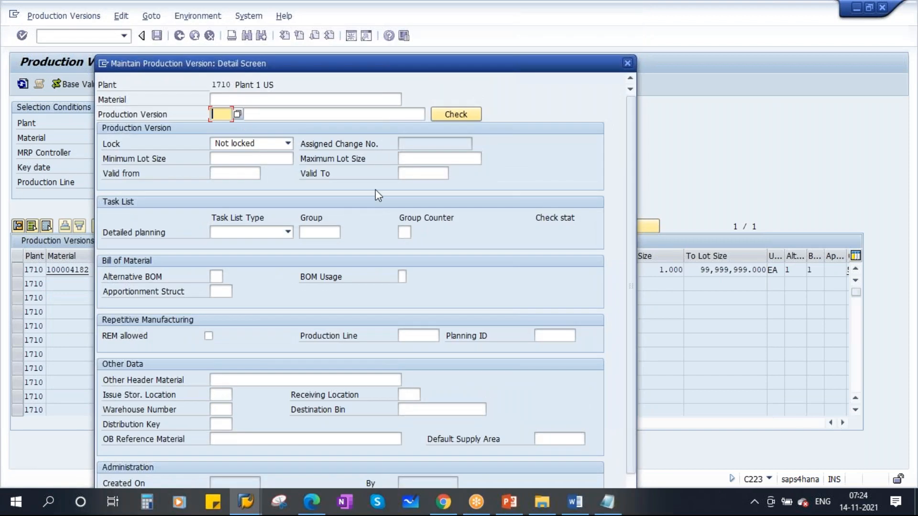
pyautogui.moveTo(340, 68); pyautogui.dragTo(247, 42)
pyautogui.click(534, 40)
# Add a second production version row for material 100004182 with version PV2 and the text "Production version 2".
pyautogui.moveTo(109, 274); pyautogui.dragTo(18, 273)
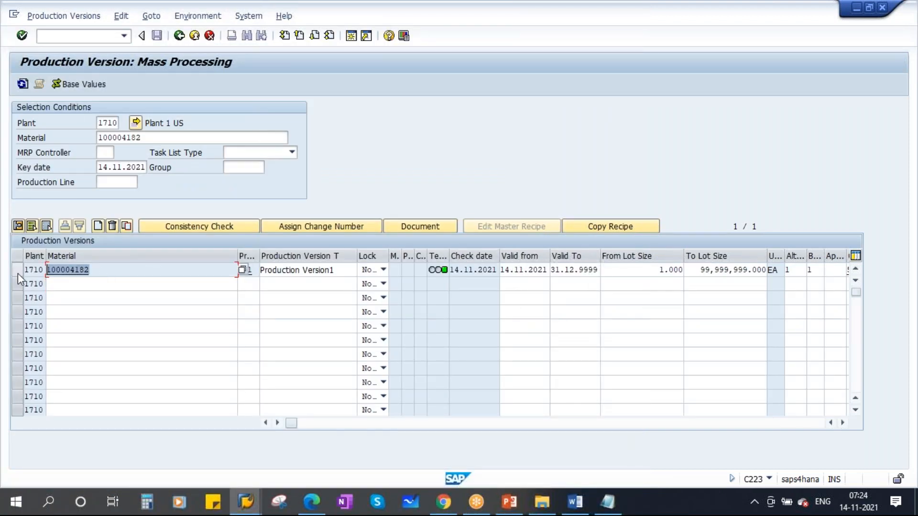
pyautogui.hotkey('ctrl', 'c')
pyautogui.click(84, 287)
pyautogui.hotkey('ctrl', 'v')
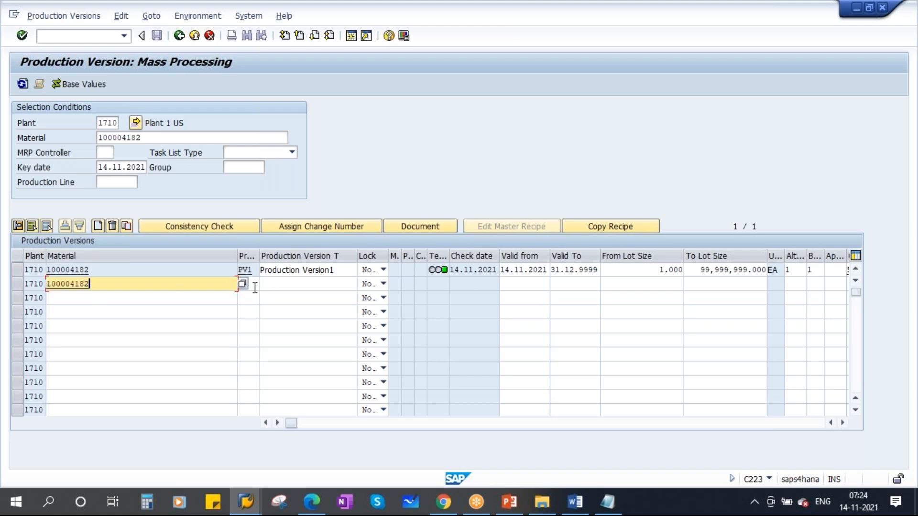
pyautogui.press('Tab')
pyautogui.write('PV2')
pyautogui.click(300, 287)
pyautogui.click(300, 287)
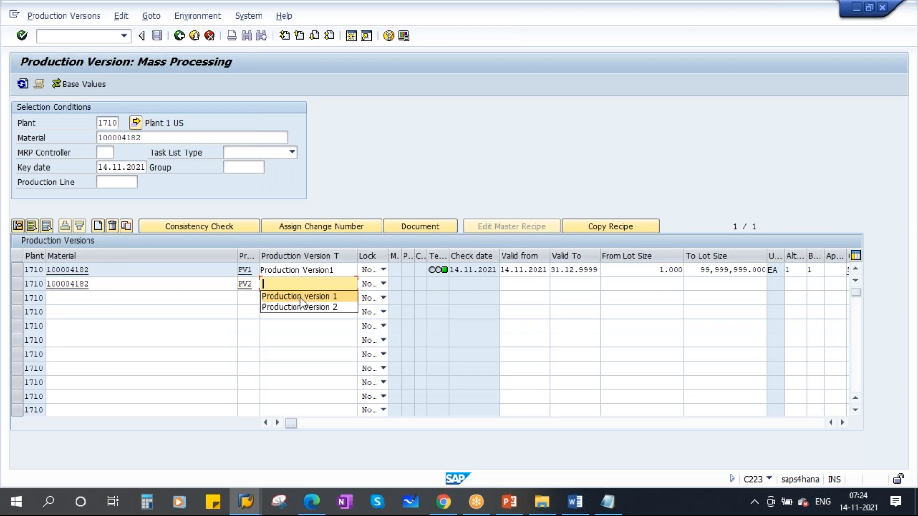
# Set PV2's validity from 14.11.2021 to 31.12.9999, copying both dates from the PV1 row.
pyautogui.click(521, 284)
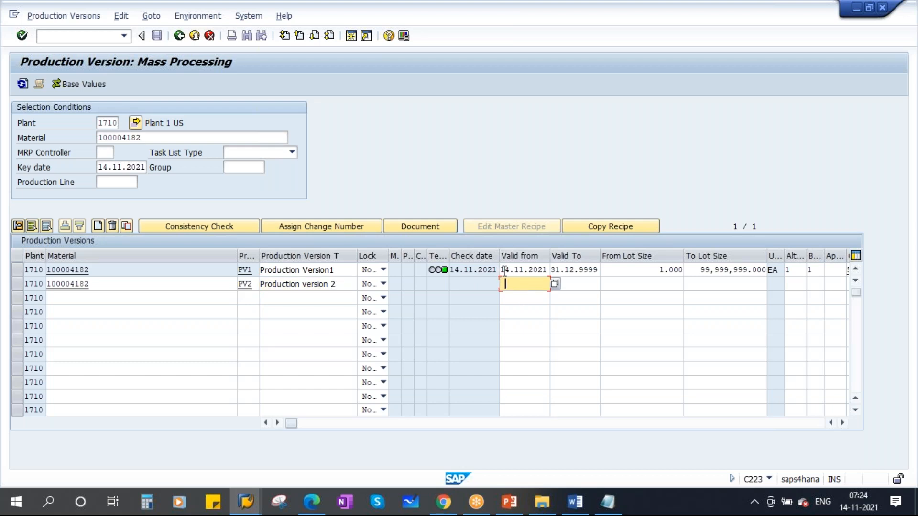
pyautogui.moveTo(503, 272); pyautogui.dragTo(572, 276)
pyautogui.hotkey('ctrl', 'c')
pyautogui.click(521, 284)
pyautogui.hotkey('ctrl', 'v')
pyautogui.click(580, 284)
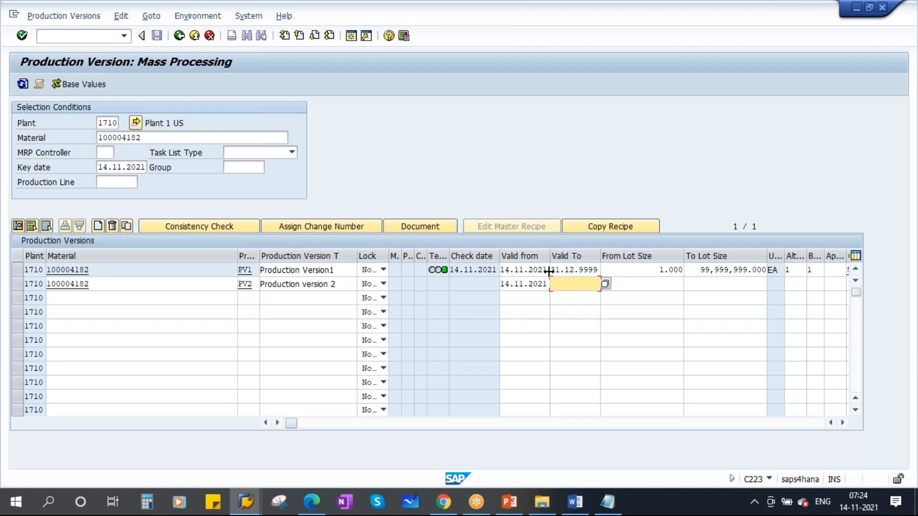
pyautogui.moveTo(551, 271); pyautogui.dragTo(623, 271)
pyautogui.hotkey('ctrl', 'c')
pyautogui.click(580, 284)
pyautogui.hotkey('ctrl', 'v')
# Set PV2's lot size range from 1.000 to 99,999,999.000, copying both values from the PV1 row.
pyautogui.click(667, 284)
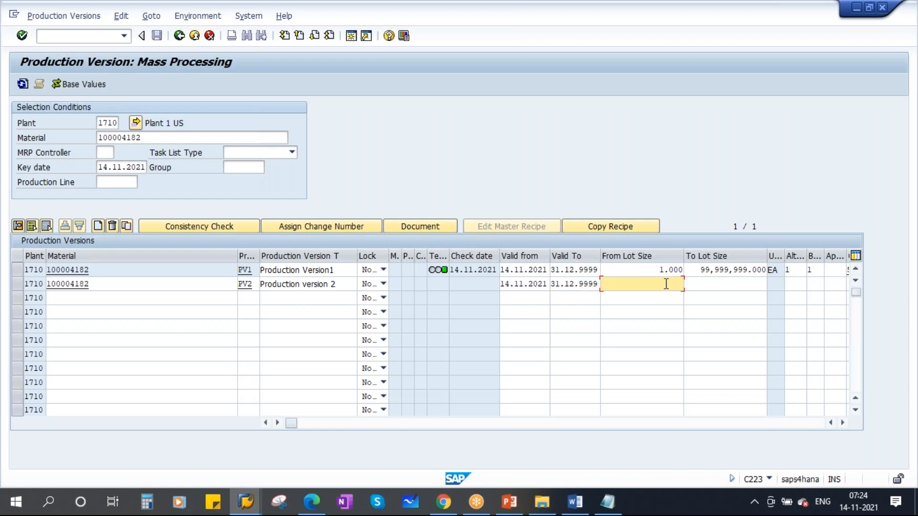
pyautogui.moveTo(660, 270); pyautogui.dragTo(696, 270)
pyautogui.hotkey('ctrl', 'c')
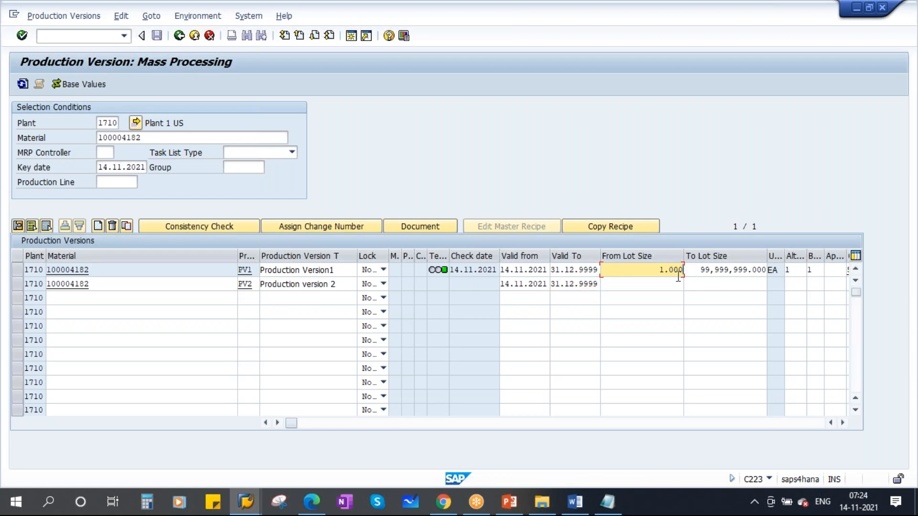
pyautogui.click(666, 283)
pyautogui.hotkey('ctrl', 'v')
pyautogui.click(693, 284)
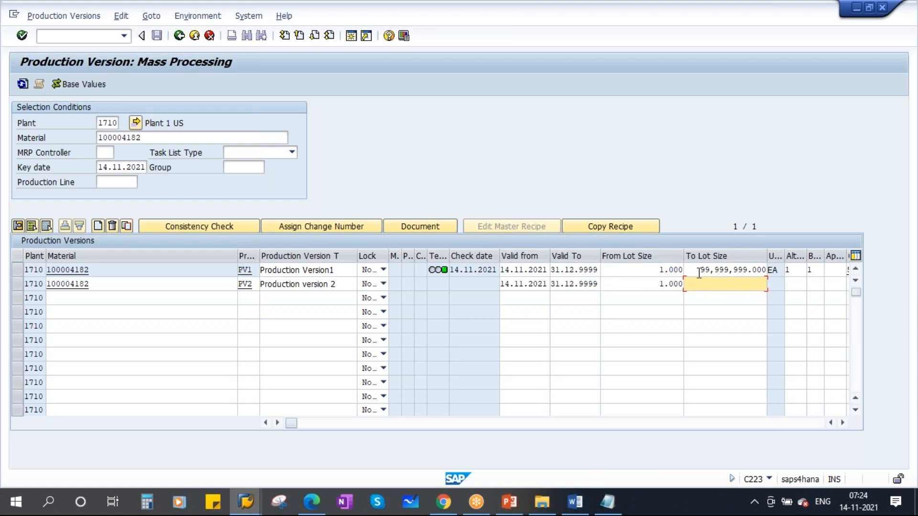
pyautogui.moveTo(699, 271); pyautogui.dragTo(777, 271)
pyautogui.hotkey('ctrl', 'c')
pyautogui.click(717, 284)
pyautogui.hotkey('ctrl', 'v')
# Assign alternative BOM 2 with BOM usage 1 to PV2.
pyautogui.moveTo(292, 423); pyautogui.dragTo(435, 430)
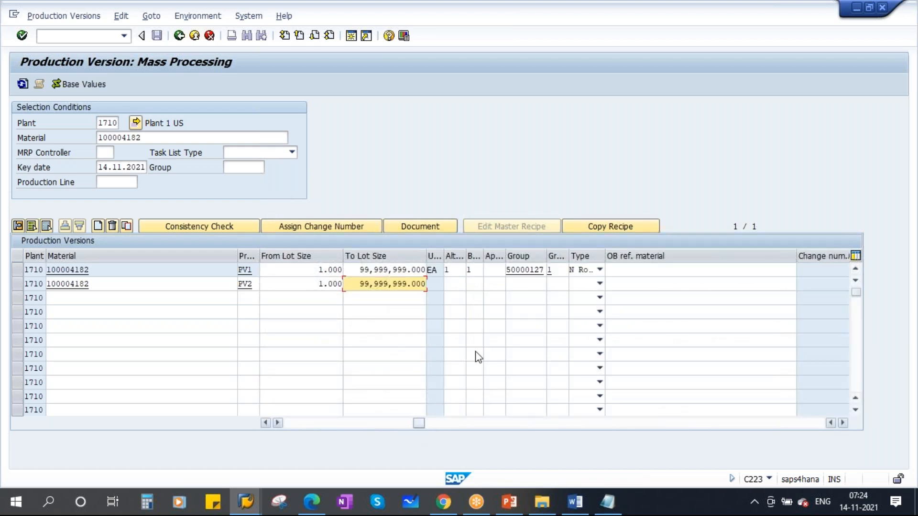
pyautogui.click(454, 285)
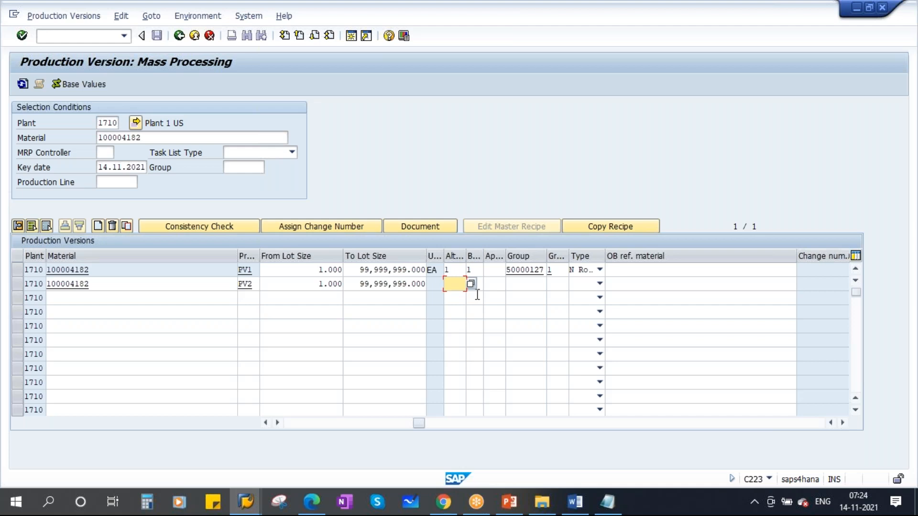
pyautogui.write('2')
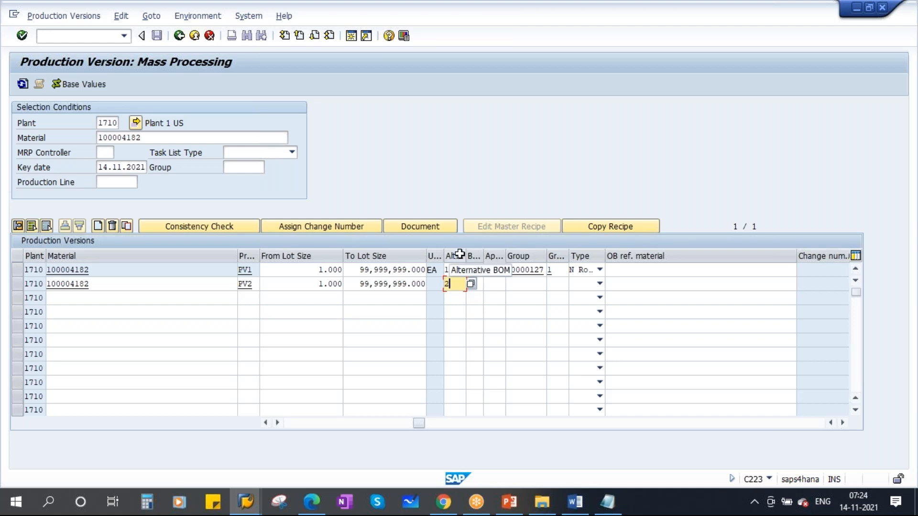
pyautogui.click(480, 284)
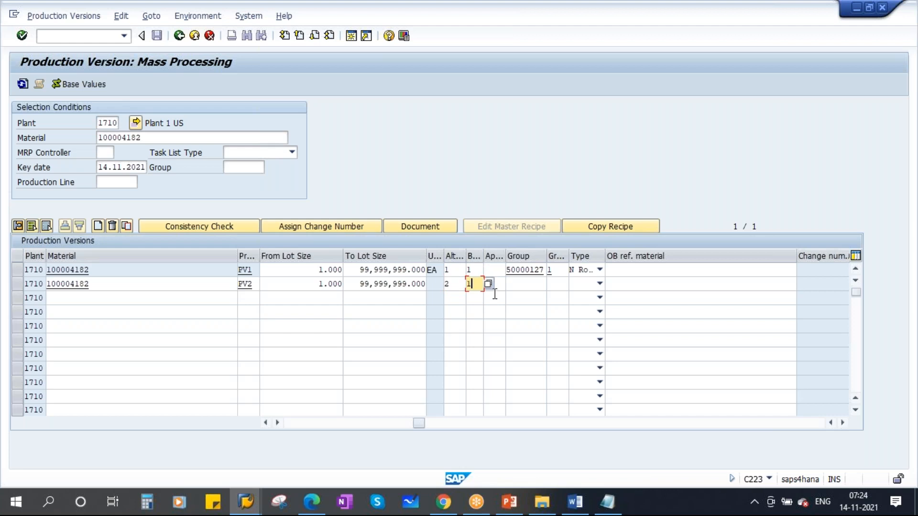
# Assign routing group 50000127, group counter 2 and task list type N Routing to PV2, and confirm the row.
pyautogui.click(526, 283)
pyautogui.press('Down')
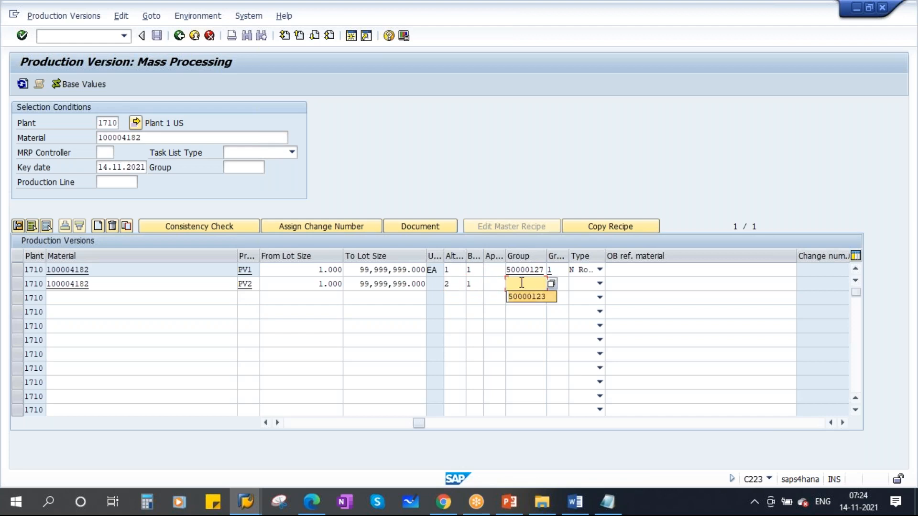
pyautogui.press('Up')
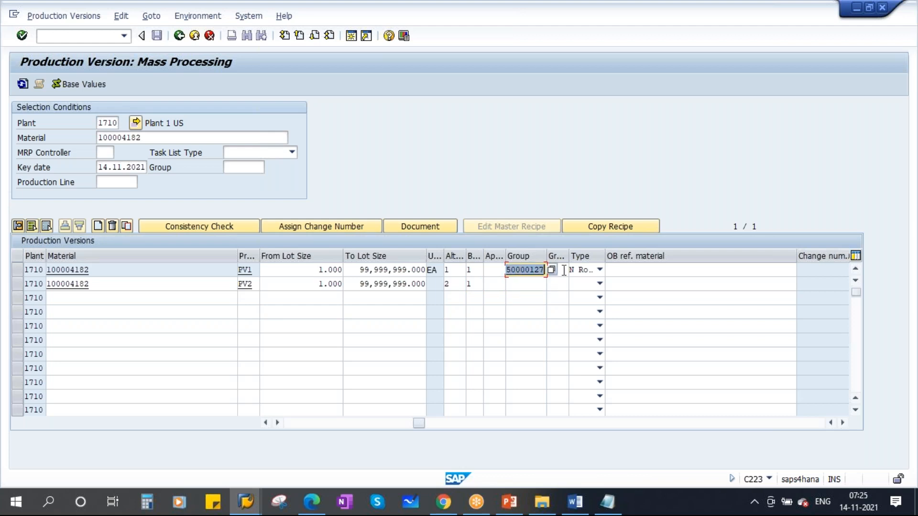
pyautogui.click(525, 283)
pyautogui.hotkey('ctrl', 'v')
pyautogui.click(560, 286)
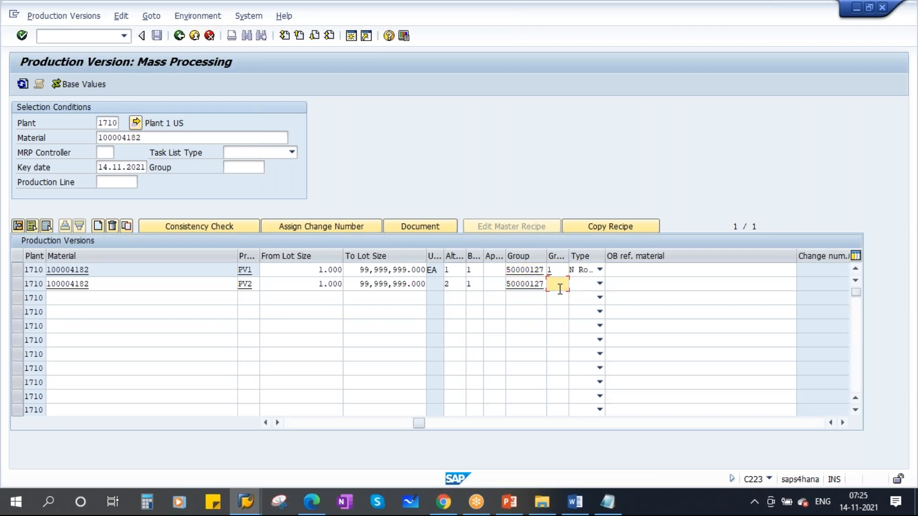
pyautogui.click(599, 284)
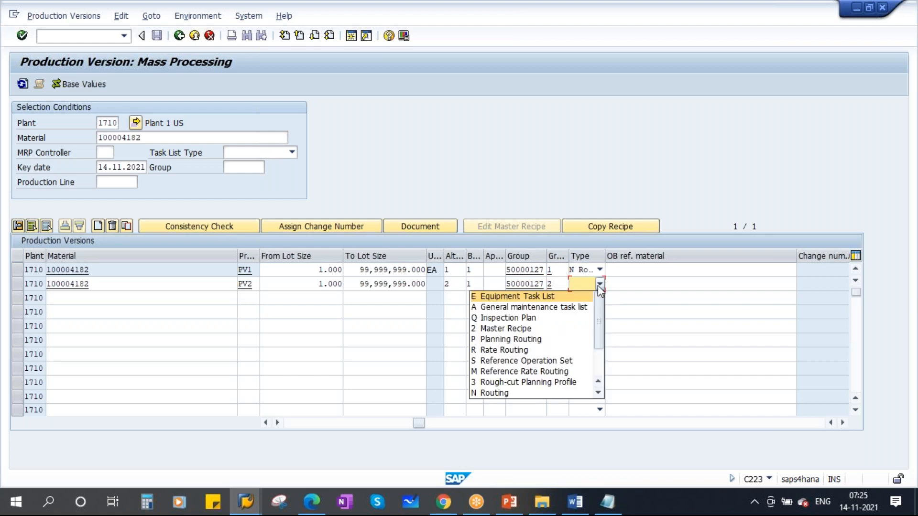
pyautogui.click(497, 393)
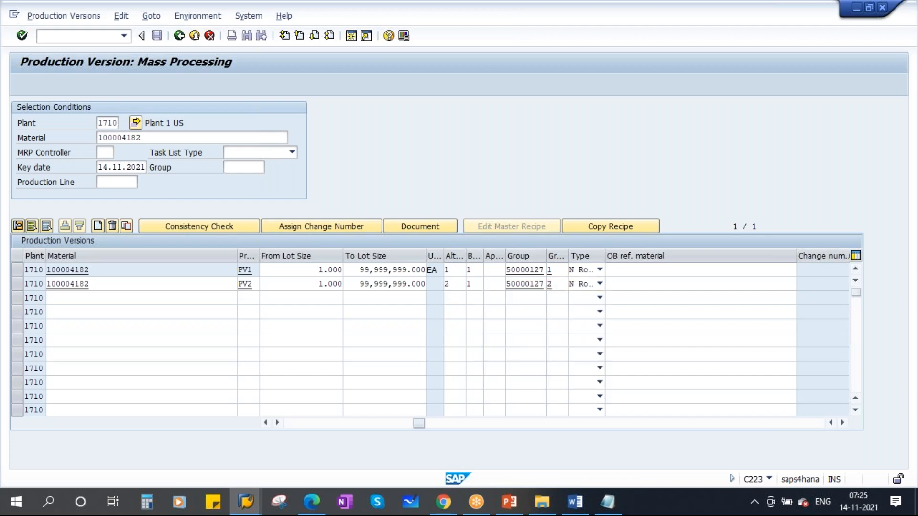
pyautogui.press('Return')
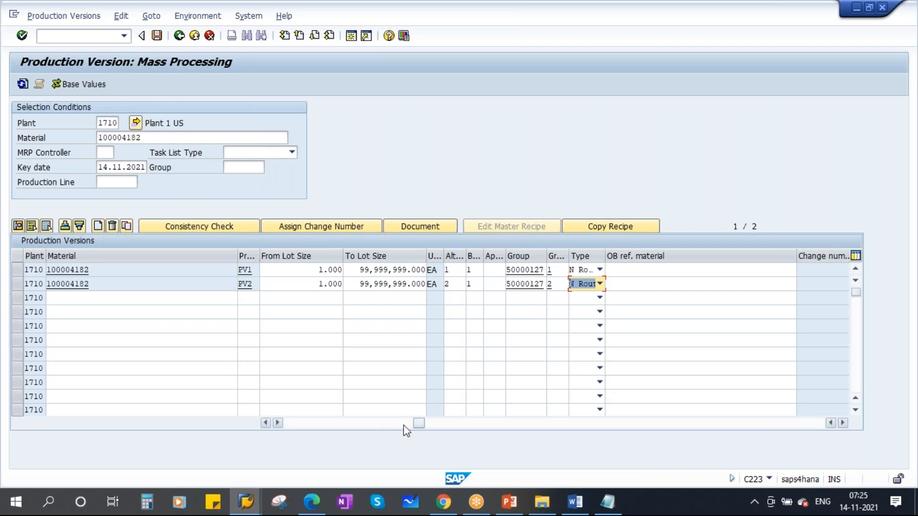
# Run the consistency check for the PV2 row and return from its log to the production version list.
pyautogui.moveTo(419, 424); pyautogui.dragTo(281, 410)
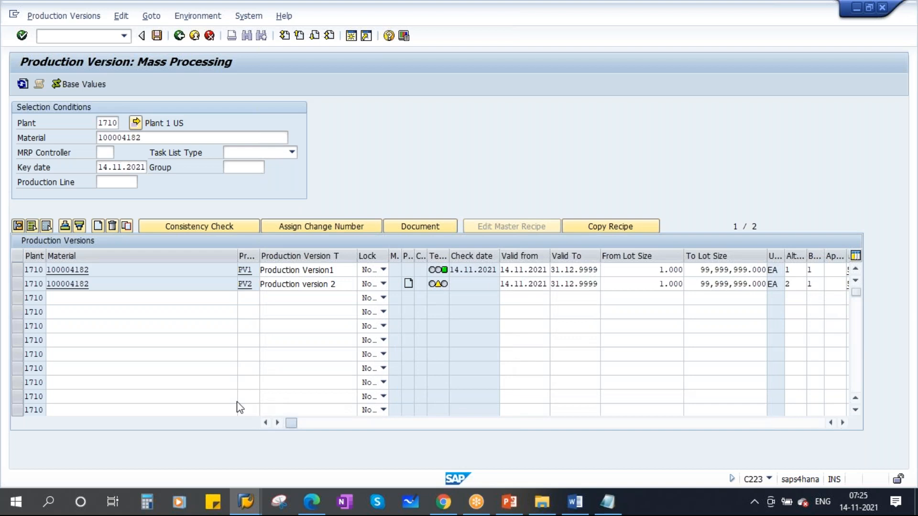
pyautogui.click(17, 284)
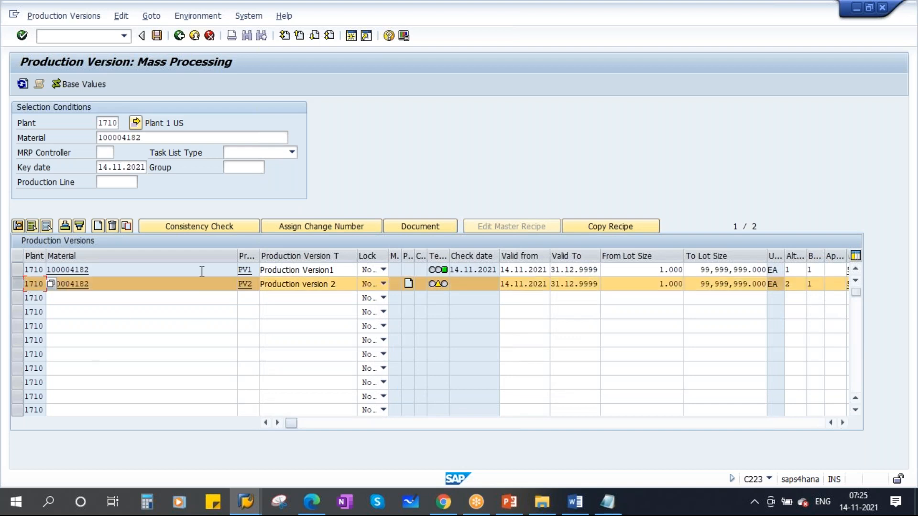
pyautogui.click(208, 226)
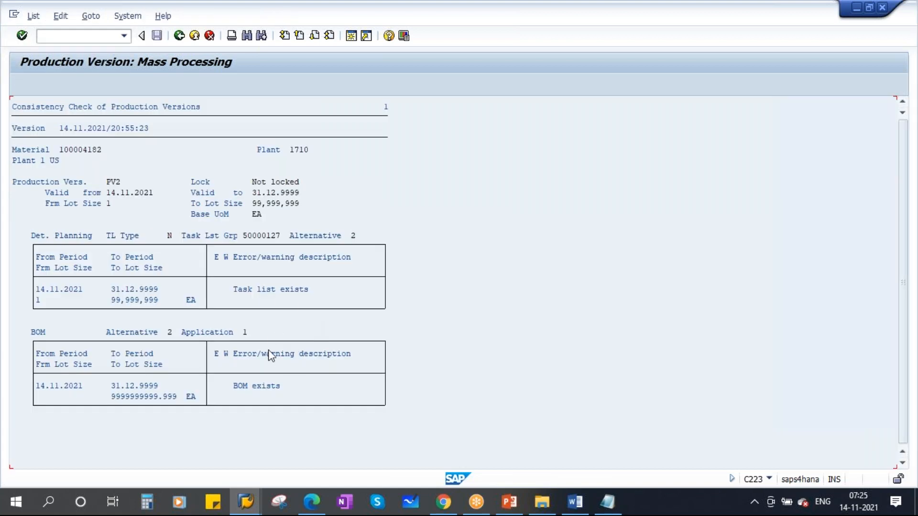
pyautogui.click(179, 36)
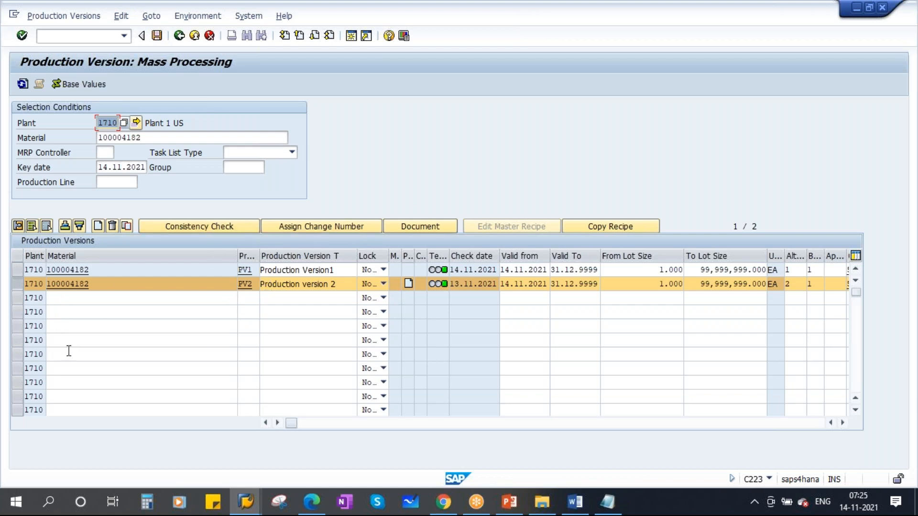
# Deselect the PV2 row and save the production versions.
pyautogui.click(76, 308)
pyautogui.click(91, 322)
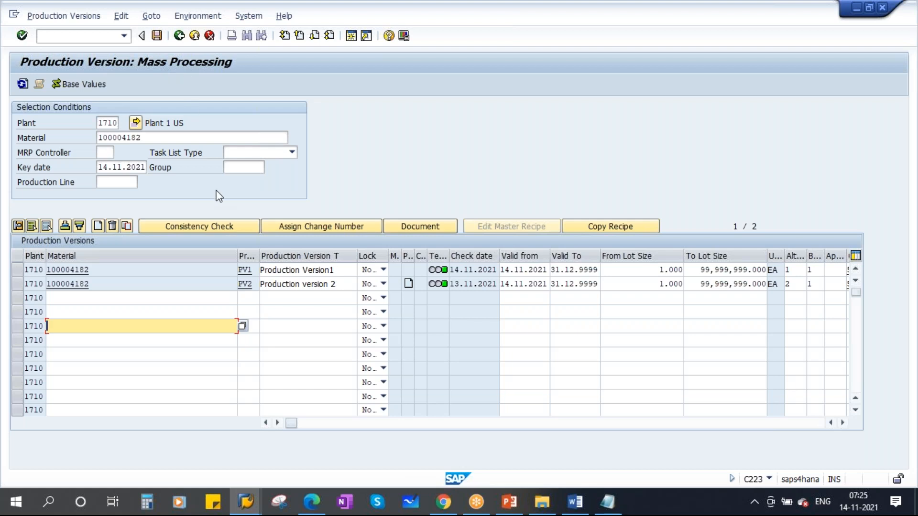
pyautogui.click(157, 37)
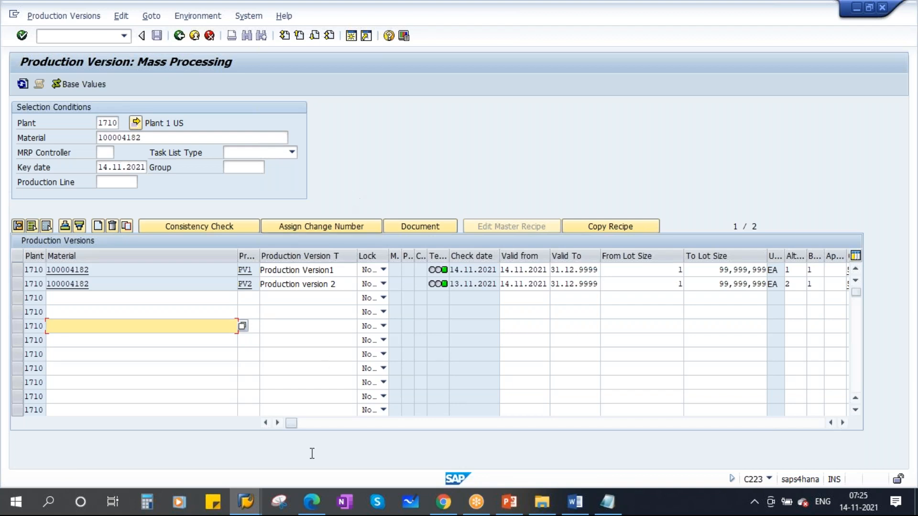
# Switch to the Display material BOM session and start transaction MM03 there.
pyautogui.click(246, 503)
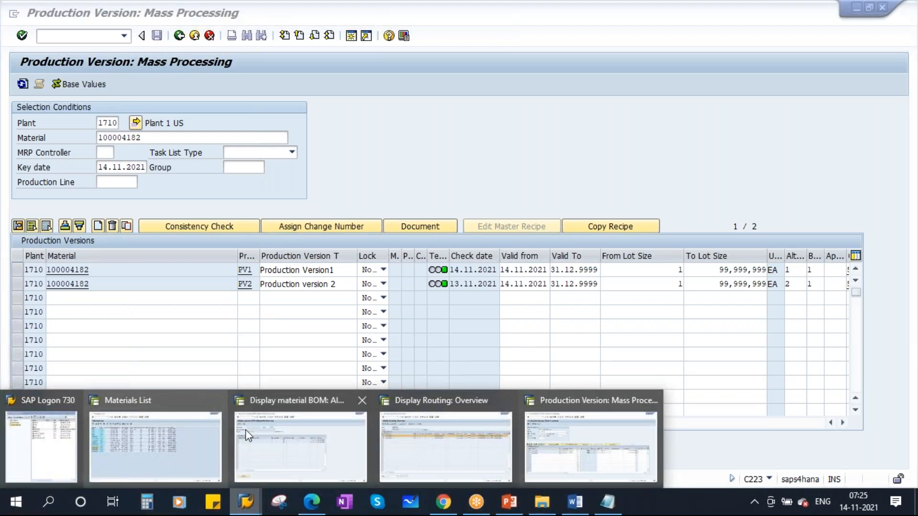
pyautogui.click(281, 438)
pyautogui.click(54, 41)
pyautogui.write('/n')
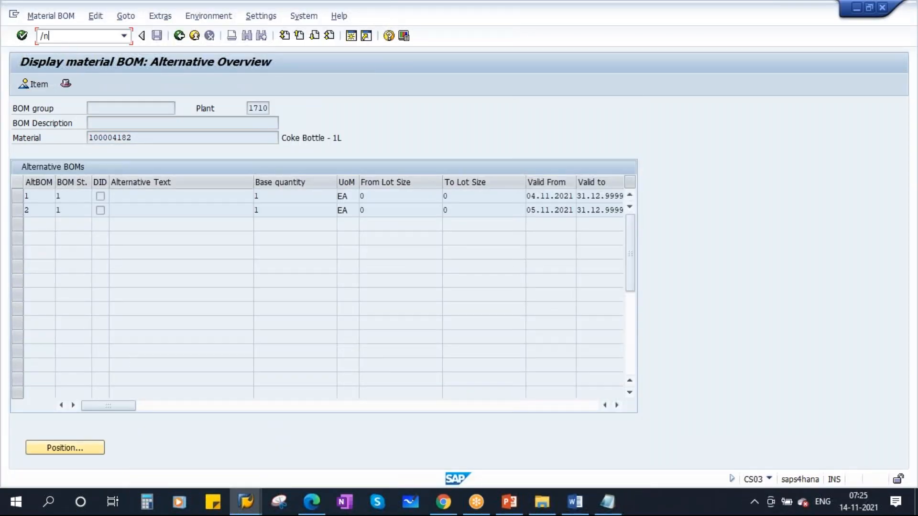
pyautogui.write('mm03')
pyautogui.press('Return')
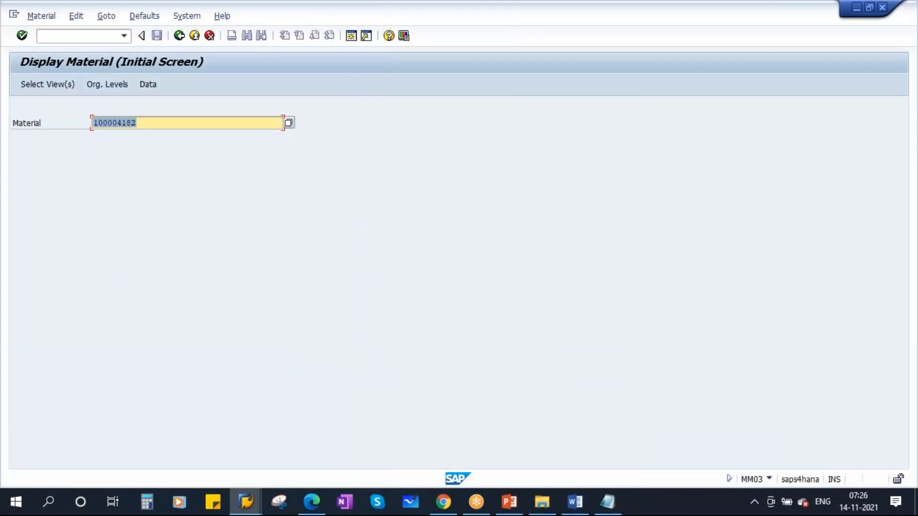
# Display material 100004182's Work scheduling view for plant 1710 and review PV2 in its production version overview.
pyautogui.press('Return')
pyautogui.press('Return')
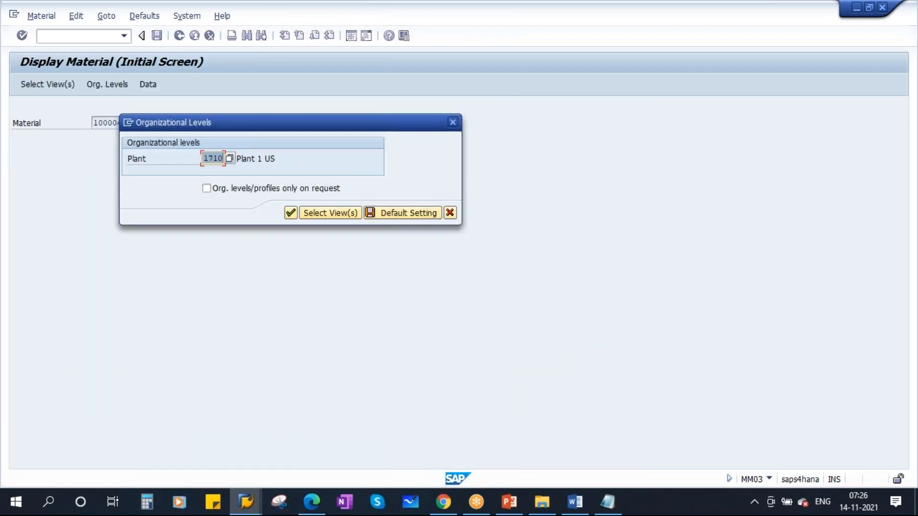
pyautogui.press('Return')
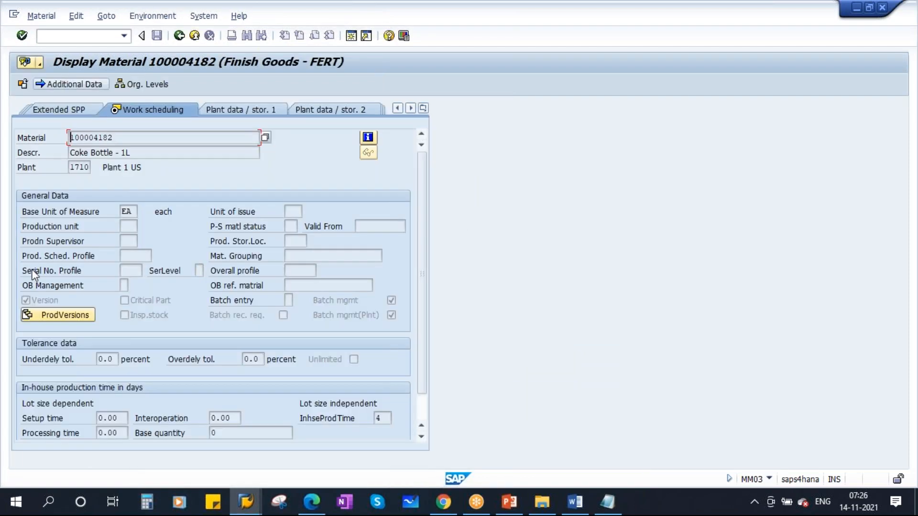
pyautogui.click(71, 315)
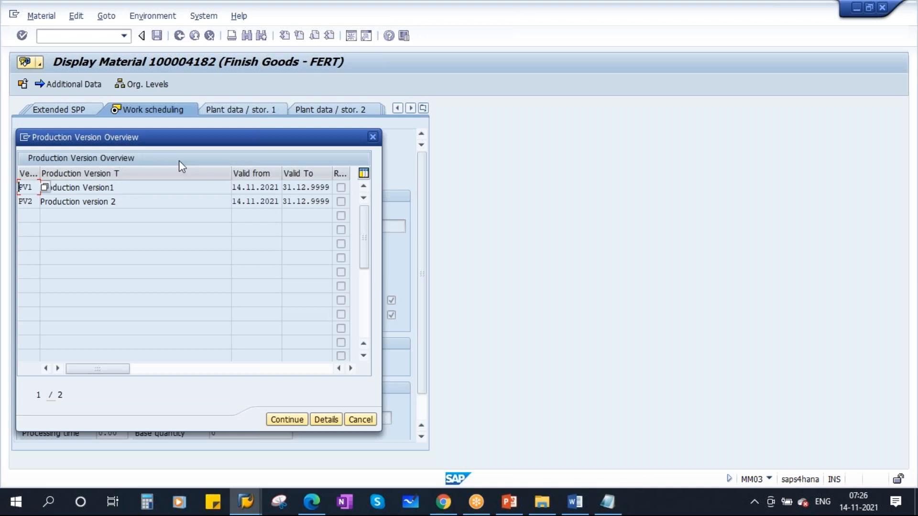
pyautogui.moveTo(197, 143); pyautogui.dragTo(298, 142)
pyautogui.moveTo(220, 201); pyautogui.dragTo(134, 205)
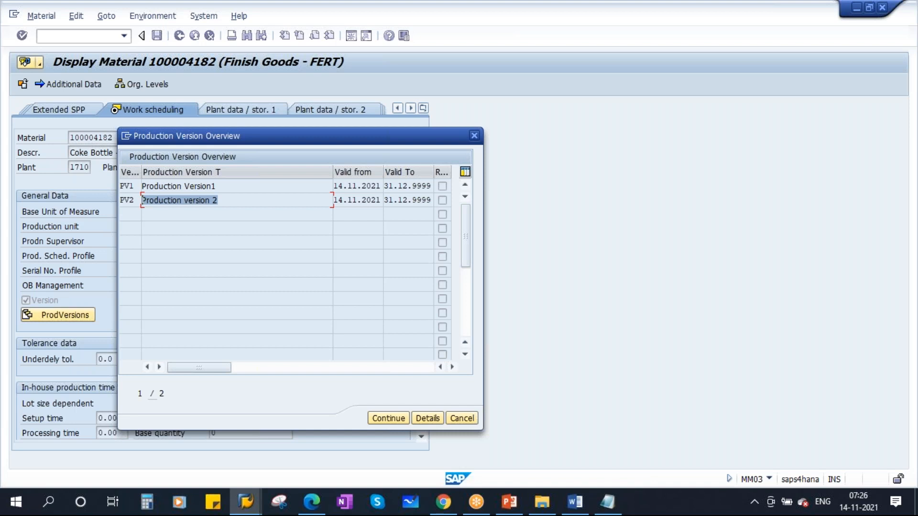
# Switch to the Notepad notes, add the line "Create Production order - PV" below the C223 entry, and minimize Notepad.
pyautogui.click(509, 502)
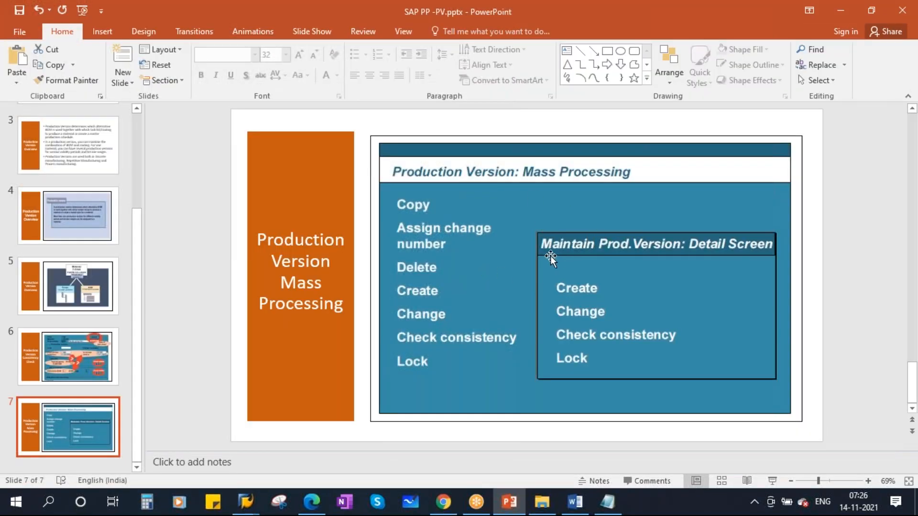
pyautogui.click(608, 501)
pyautogui.click(402, 275)
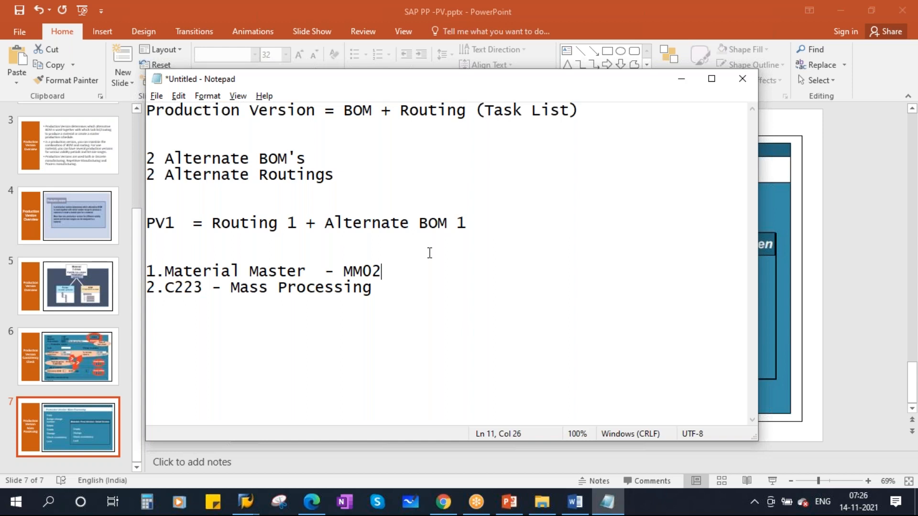
pyautogui.click(381, 290)
pyautogui.press('Return')
pyautogui.press('Return')
pyautogui.write('Creat')
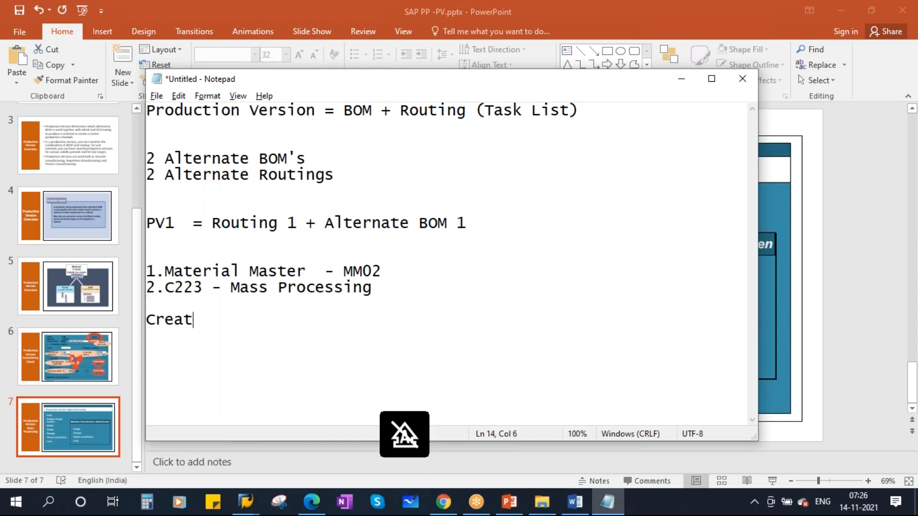
pyautogui.write('e Product')
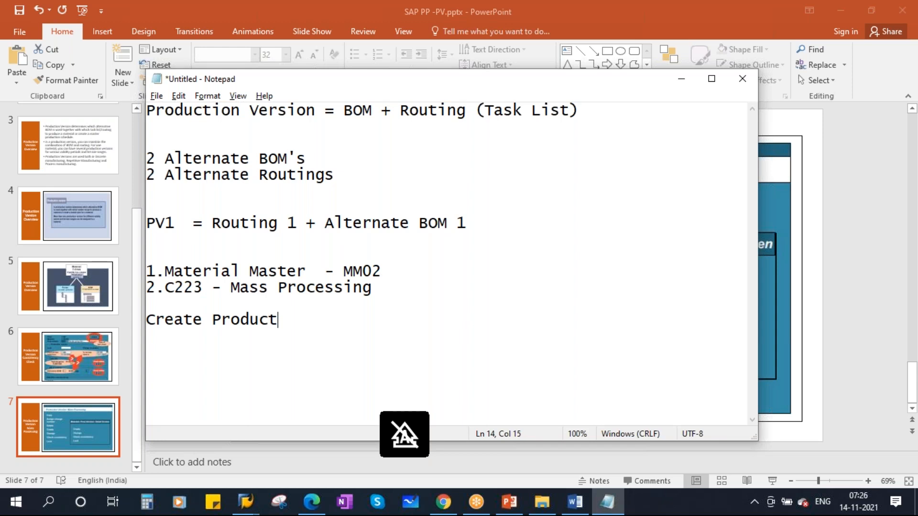
pyautogui.write('ion orde')
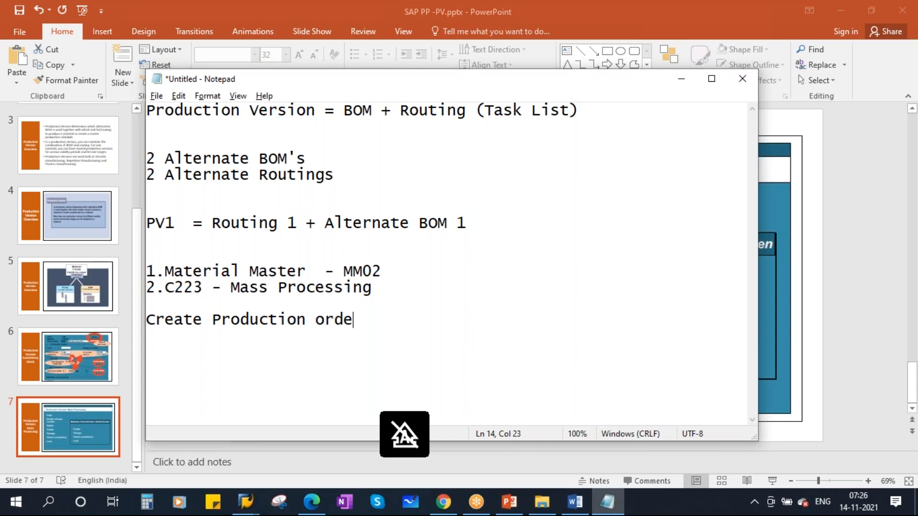
pyautogui.write('r - PV')
pyautogui.click(682, 82)
# Close the Display Routing and Production Version: Mass Processing sessions in SAP.
pyautogui.moveTo(246, 502)
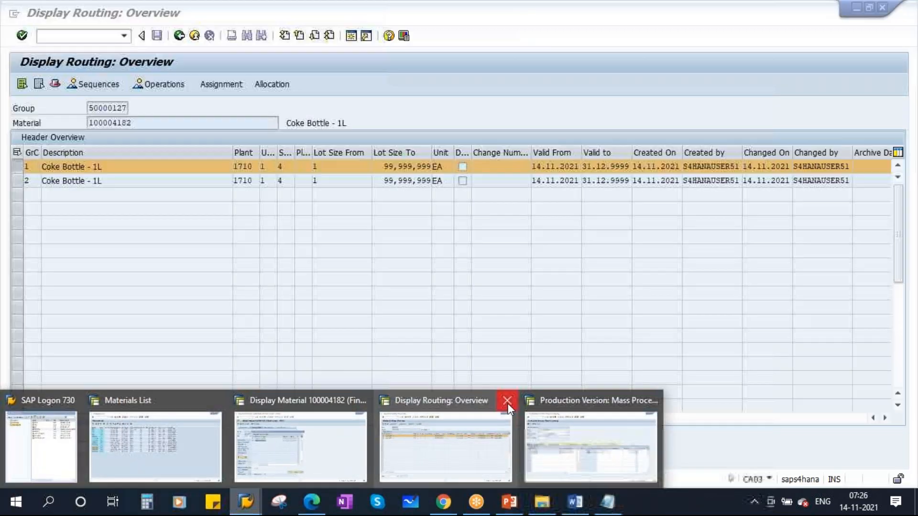
pyautogui.click(507, 401)
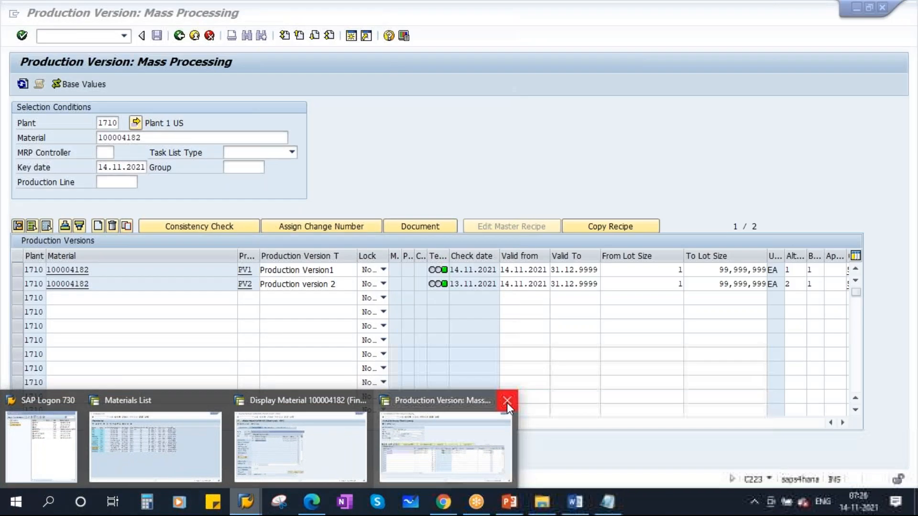
pyautogui.click(507, 402)
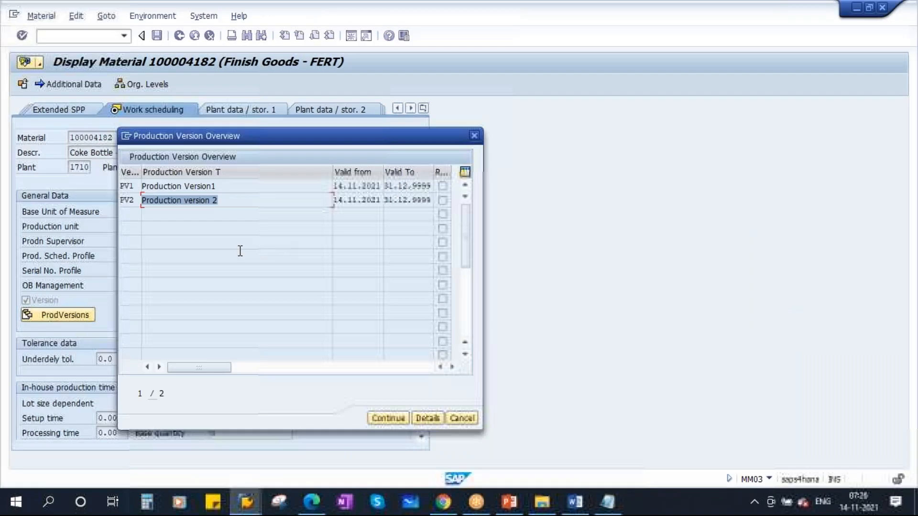
# Leave the material display and open material 100004182's Work Scheduling view in change mode with its production version overview.
pyautogui.click(456, 420)
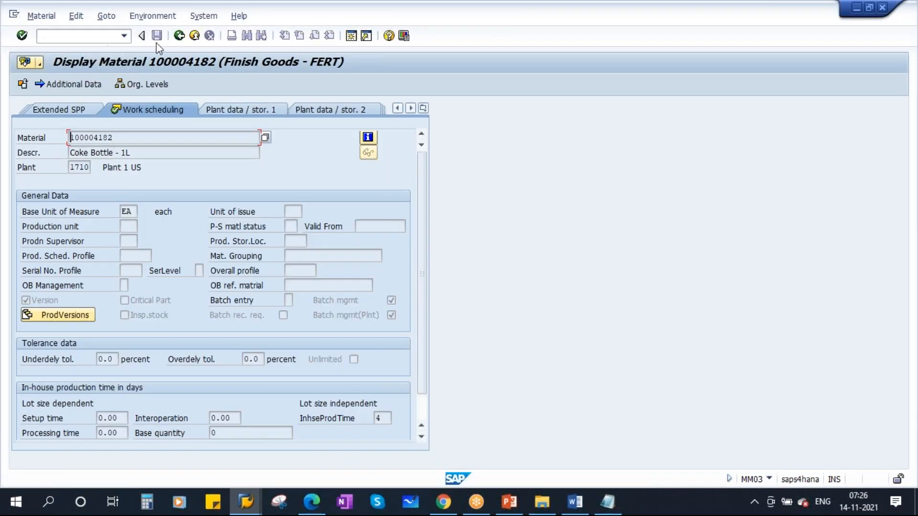
pyautogui.click(180, 36)
pyautogui.click(41, 16)
pyautogui.moveTo(47, 63)
pyautogui.click(180, 64)
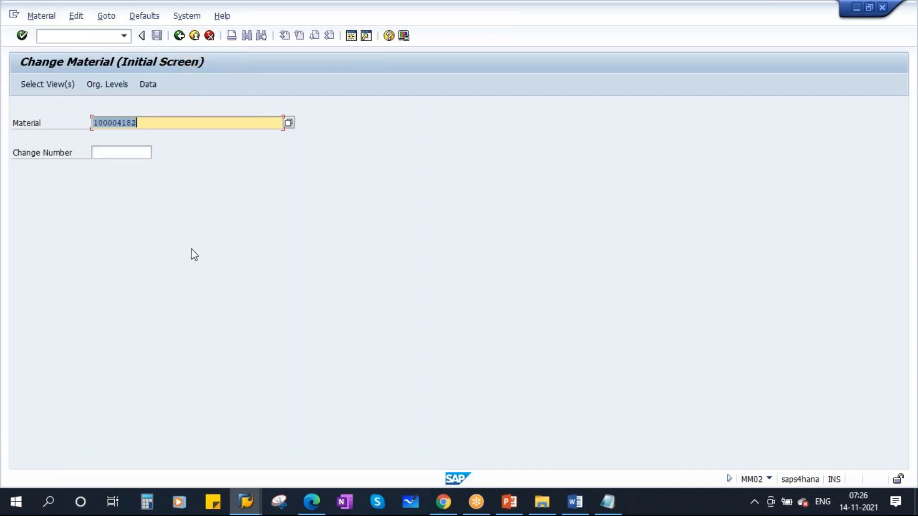
pyautogui.press('Return')
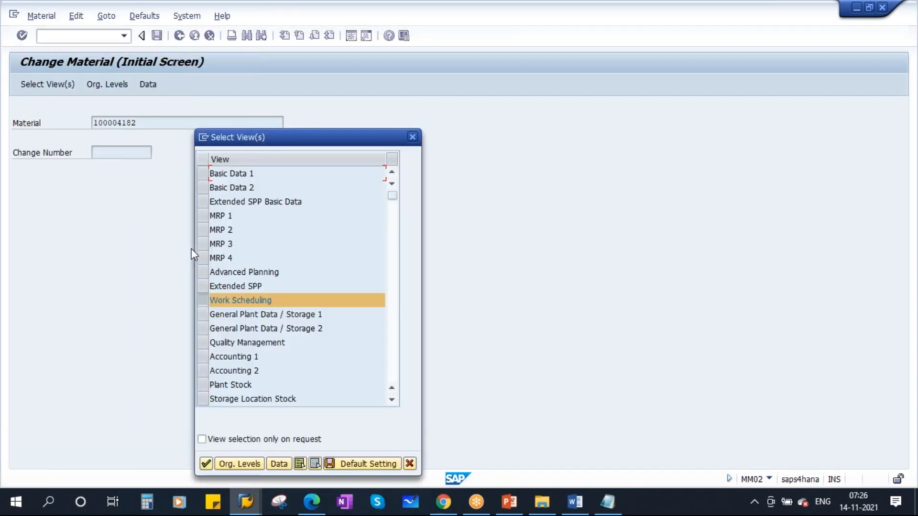
pyautogui.press('Return')
pyautogui.press('Return')
pyautogui.click(71, 318)
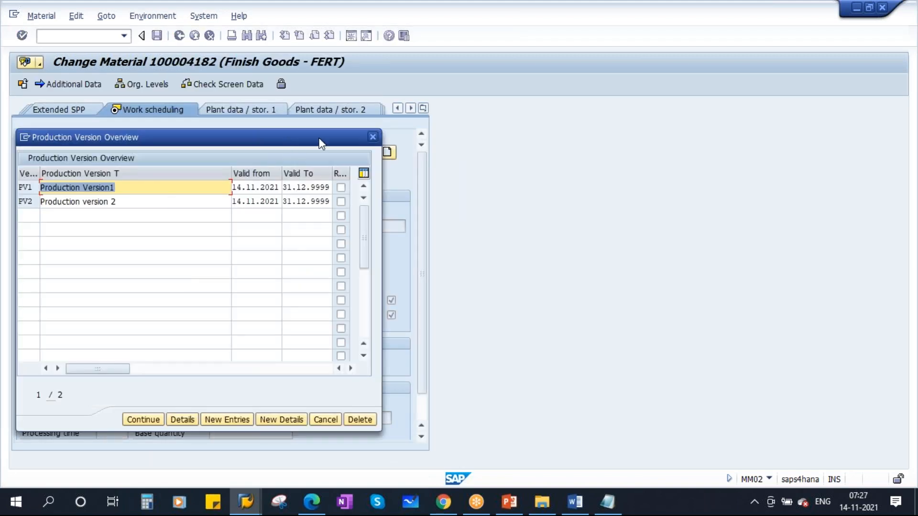
pyautogui.moveTo(319, 144); pyautogui.dragTo(484, 141)
# Set the maximum lot size of production version PV1 to 1000 in its details.
pyautogui.click(247, 184)
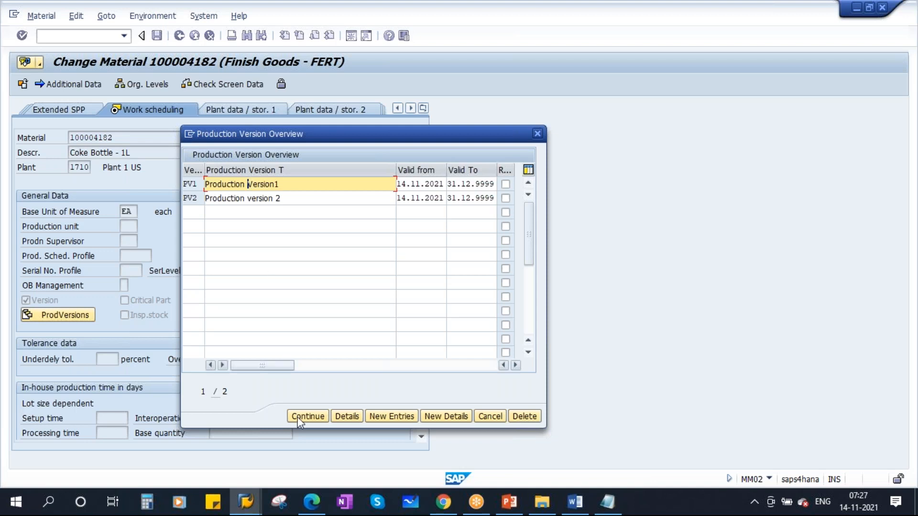
pyautogui.click(345, 416)
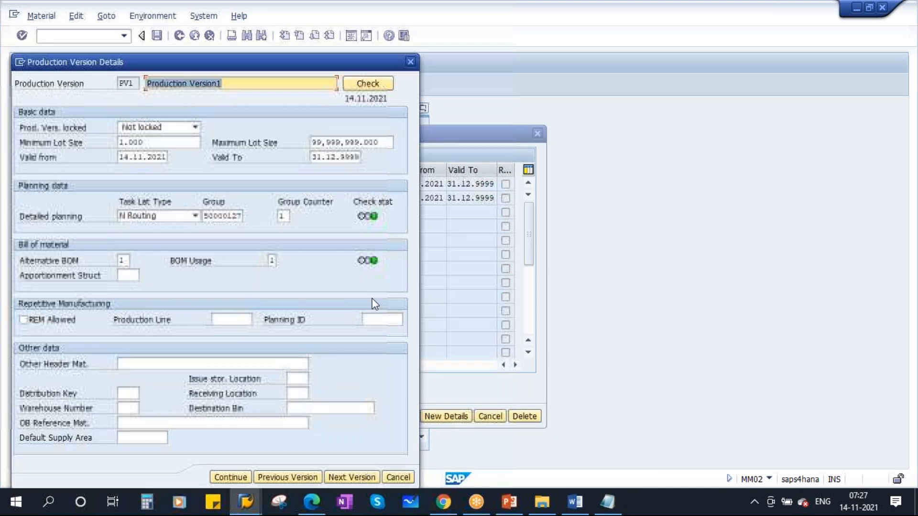
pyautogui.moveTo(313, 60); pyautogui.dragTo(444, 59)
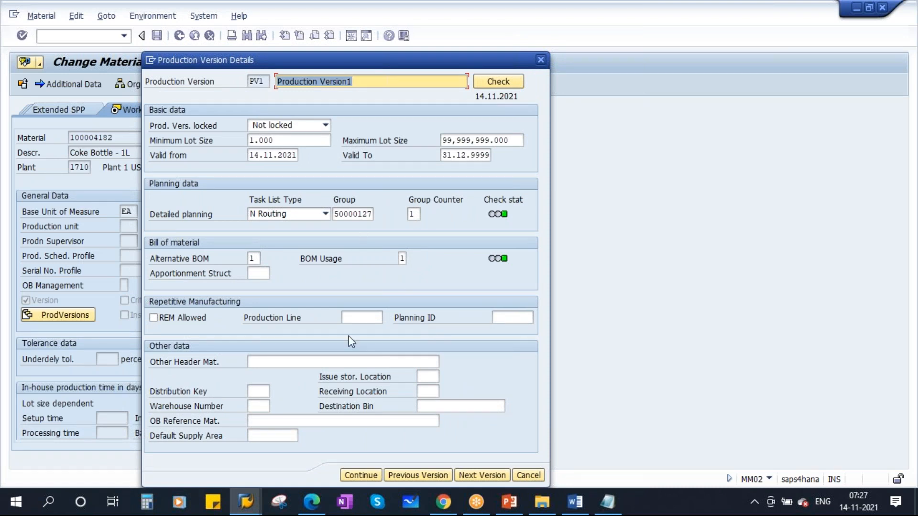
pyautogui.click(254, 259)
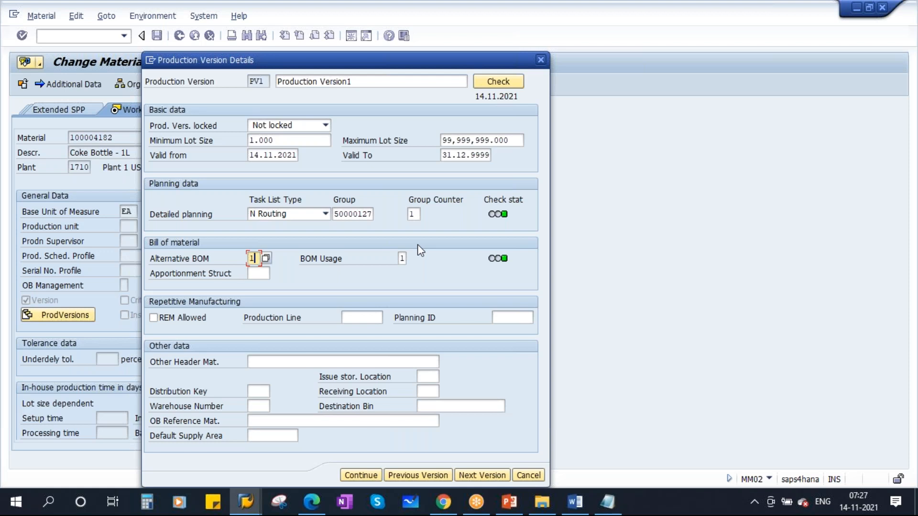
pyautogui.click(511, 140)
pyautogui.moveTo(510, 140); pyautogui.dragTo(303, 144)
pyautogui.write('1000')
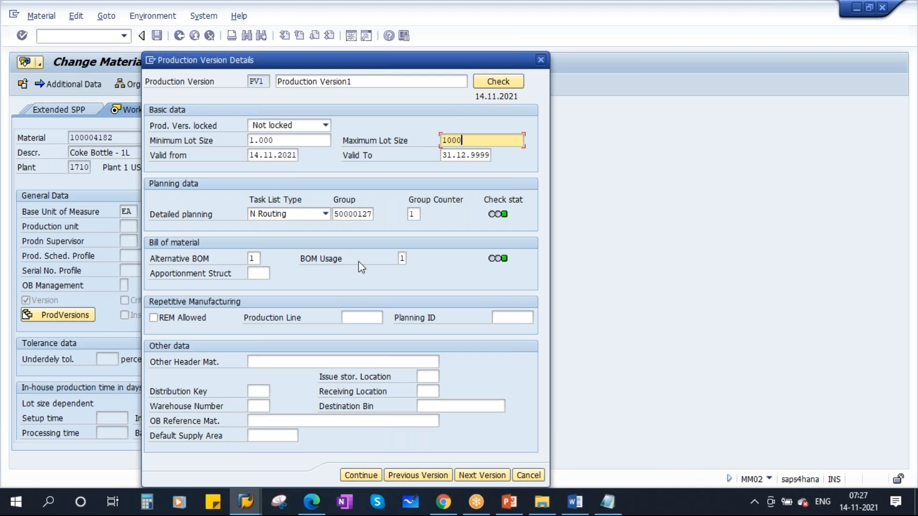
# Run the consistency check for PV1, close its log, and accept the version details.
pyautogui.click(477, 79)
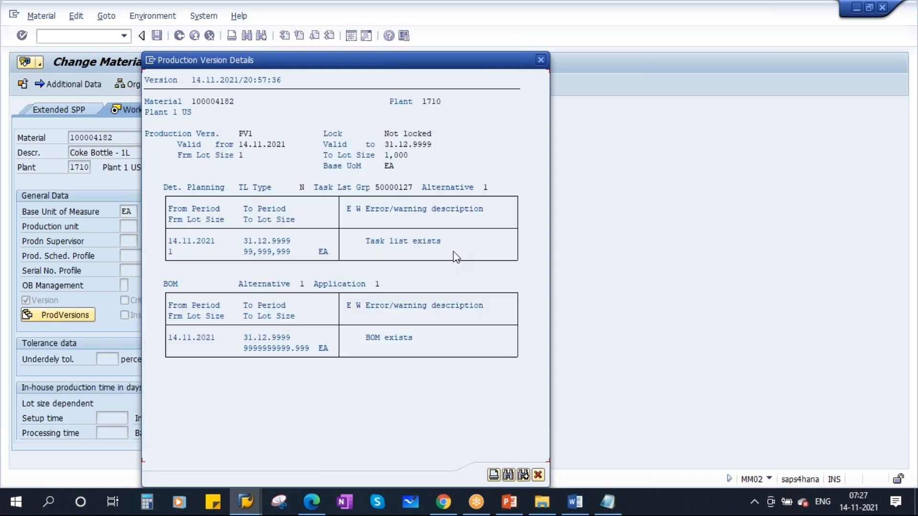
pyautogui.click(538, 475)
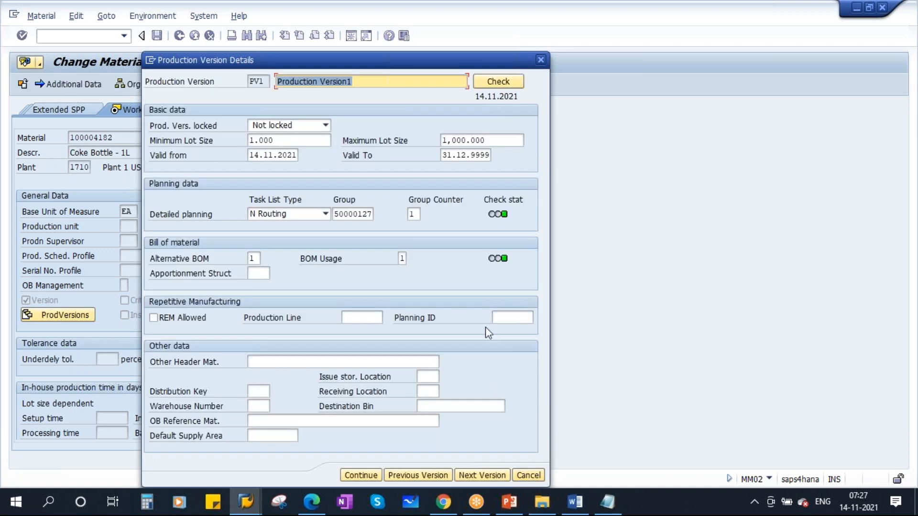
pyautogui.click(359, 476)
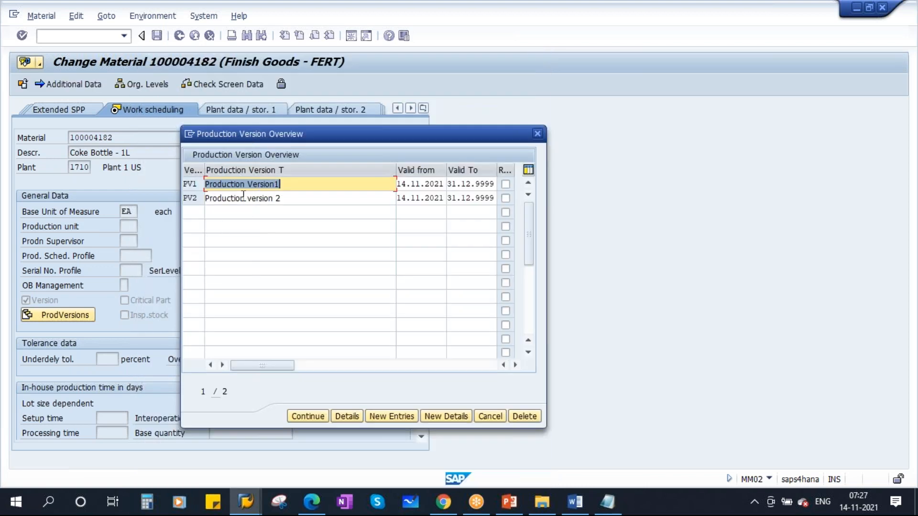
# Correct PV2's text to "Production Version 2" in the production version overview.
pyautogui.click(251, 197)
pyautogui.press('BackSpace')
pyautogui.write('V')
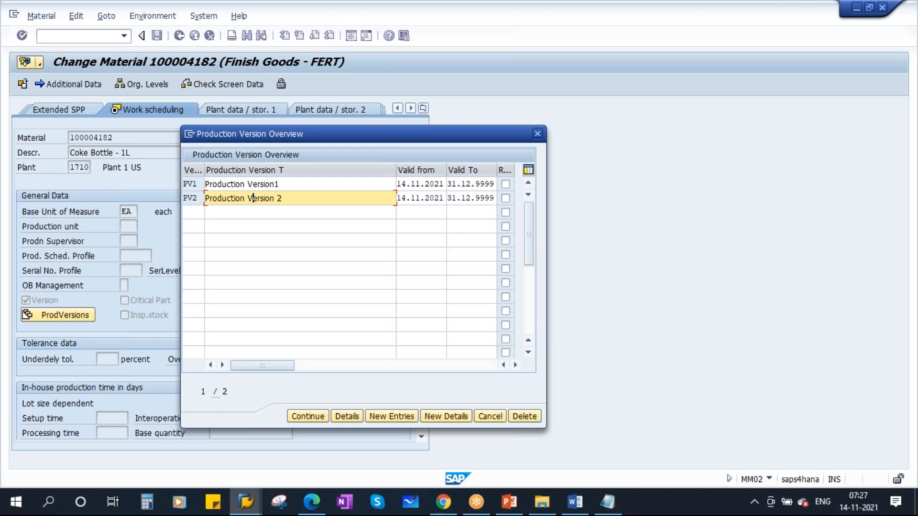
# Set the minimum lot size of production version PV2 to 1001 in its details.
pyautogui.click(258, 198)
pyautogui.click(355, 420)
pyautogui.moveTo(150, 142); pyautogui.dragTo(74, 147)
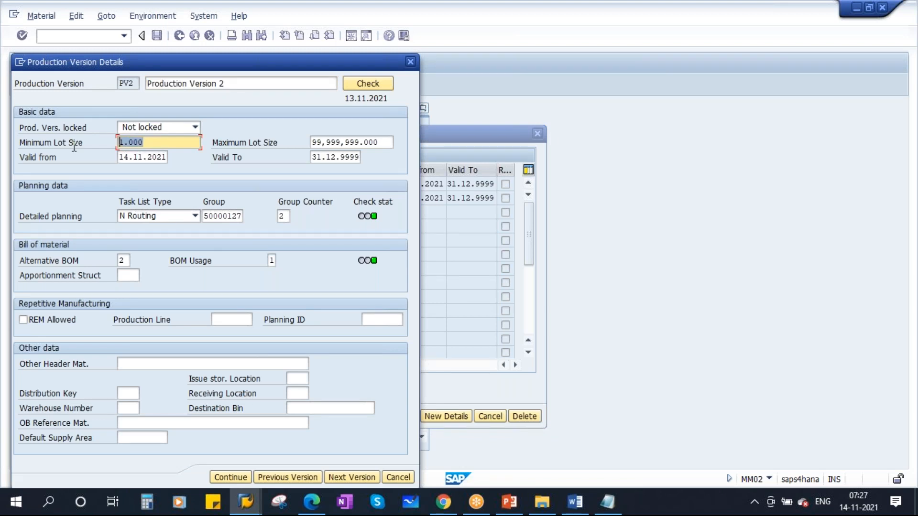
pyautogui.write('1001')
pyautogui.moveTo(316, 62); pyautogui.dragTo(460, 60)
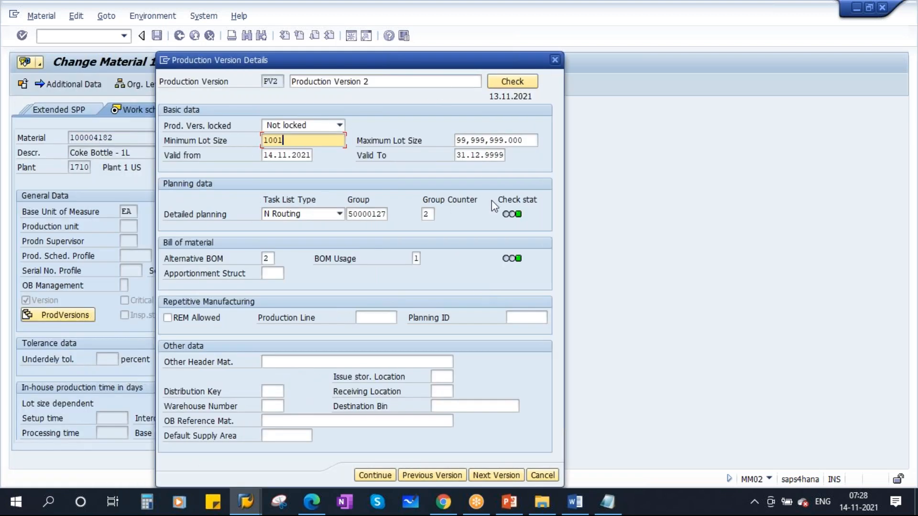
# Run the consistency check for PV2, close its log, and accept the version details.
pyautogui.click(520, 83)
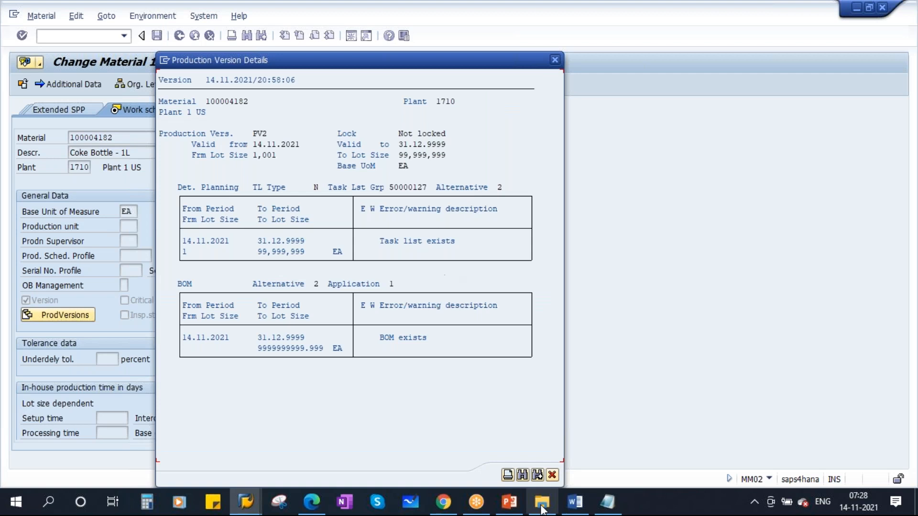
pyautogui.click(553, 476)
pyautogui.click(380, 475)
# Correct PV1's text to "Production Version 1", accept the overview, and save the material.
pyautogui.click(293, 185)
pyautogui.click(287, 197)
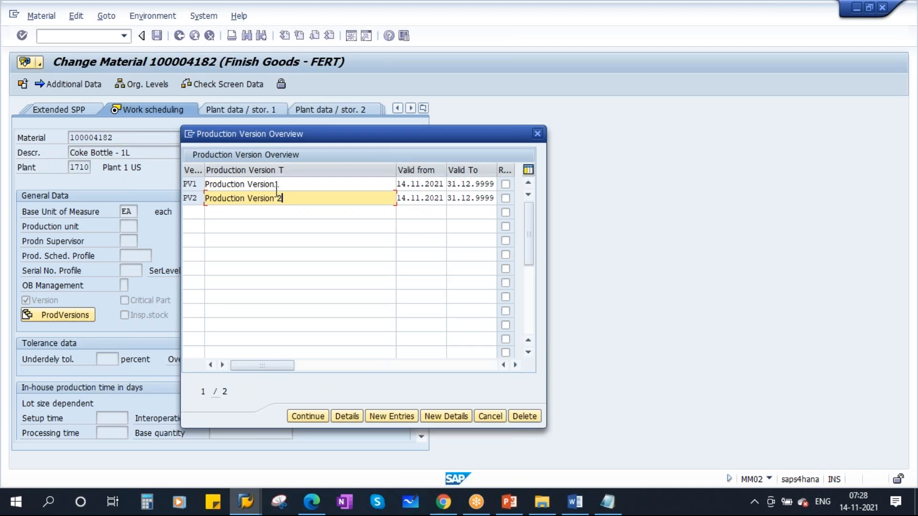
pyautogui.click(277, 185)
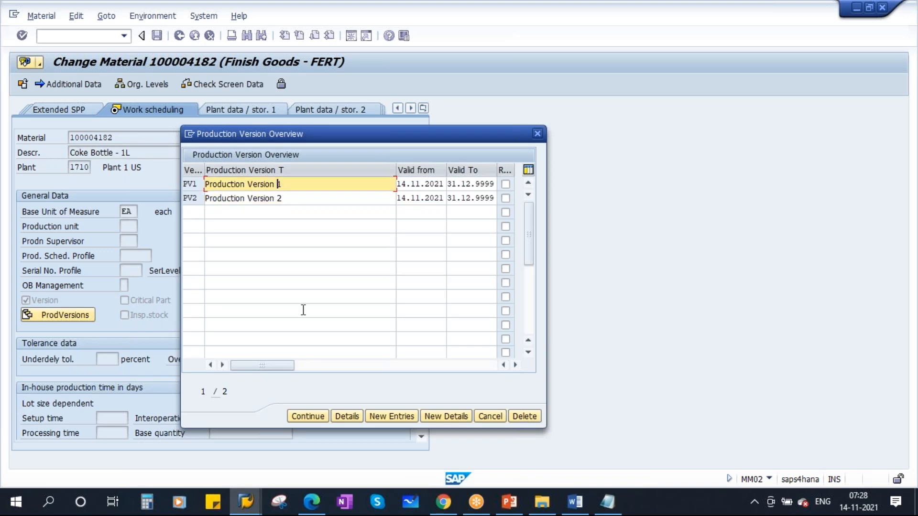
pyautogui.click(313, 416)
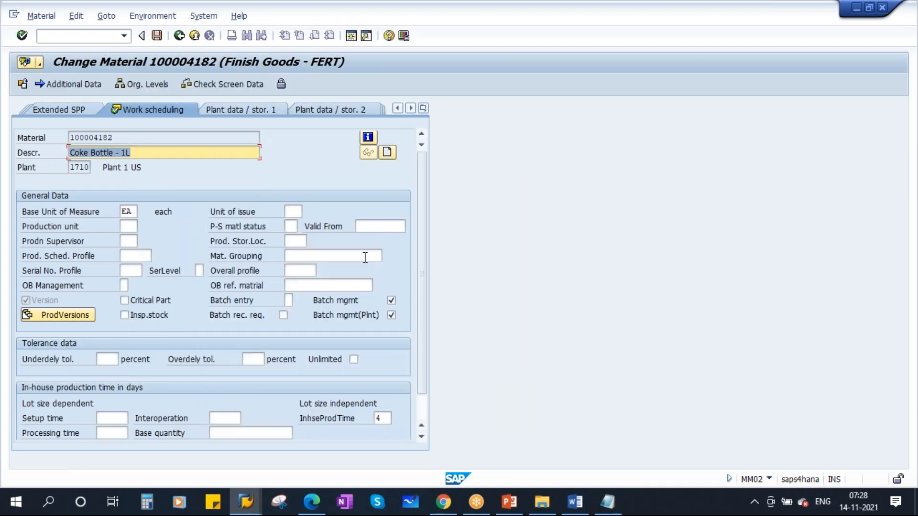
pyautogui.hotkey('ctrl', 's')
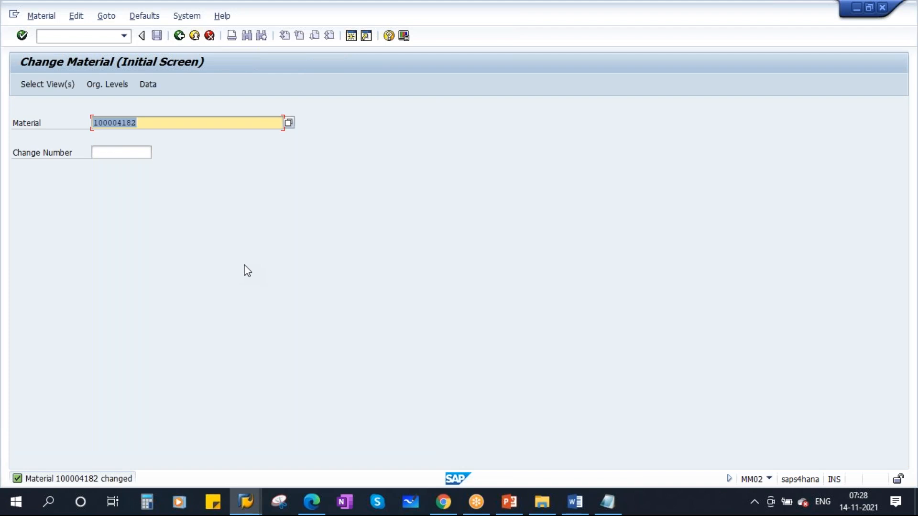
# Display material 100004182's Work Scheduling view again and review both version texts in the production version overview.
pyautogui.click(41, 16)
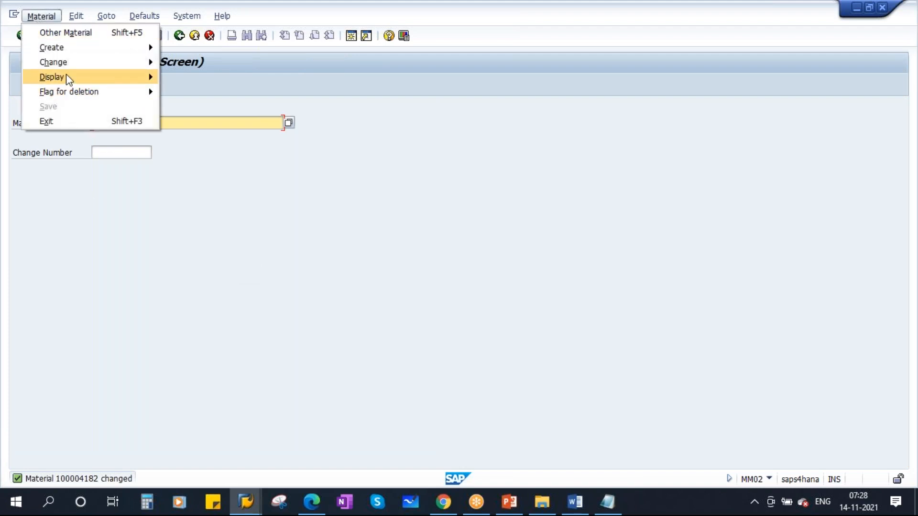
pyautogui.moveTo(67, 77)
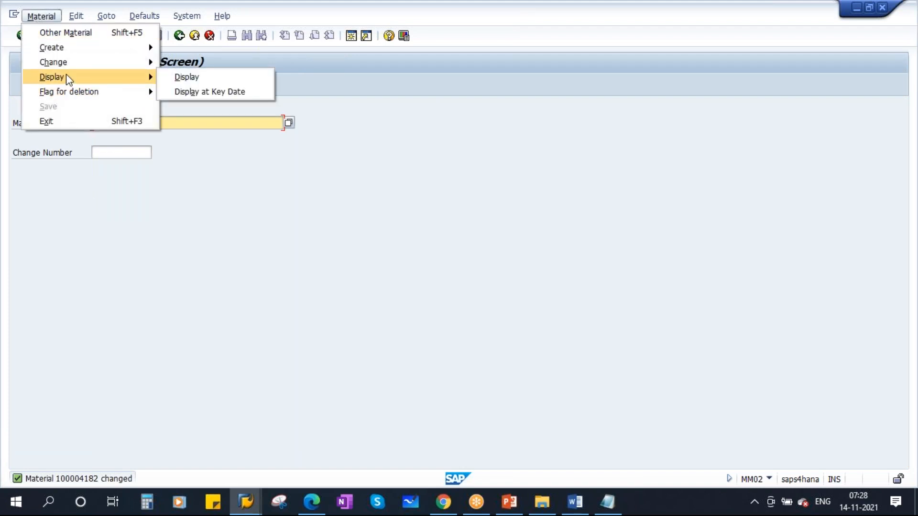
pyautogui.click(190, 78)
pyautogui.press('Return')
pyautogui.press('Return')
pyautogui.press('Return')
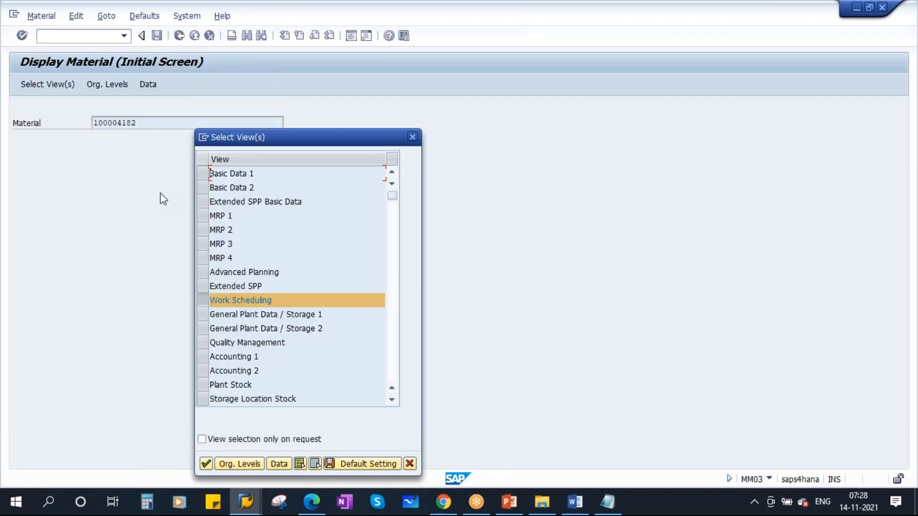
pyautogui.click(62, 313)
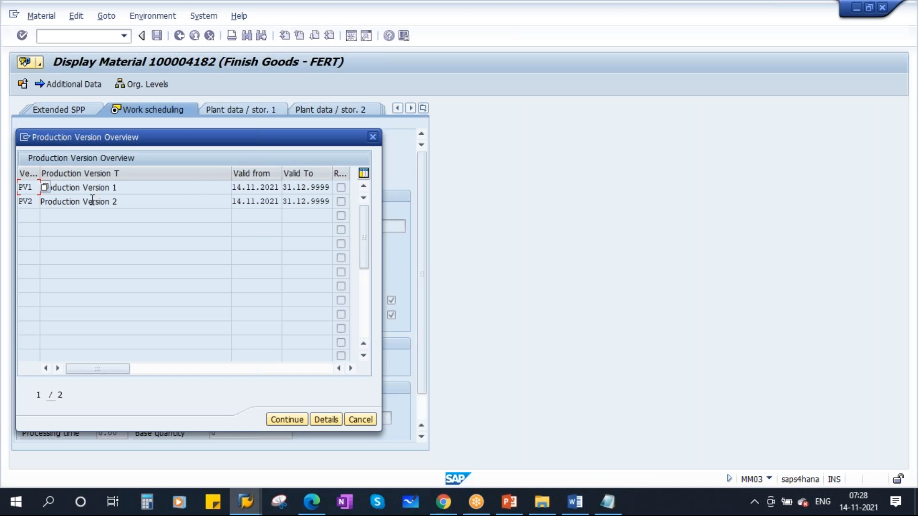
pyautogui.moveTo(169, 139); pyautogui.dragTo(196, 132)
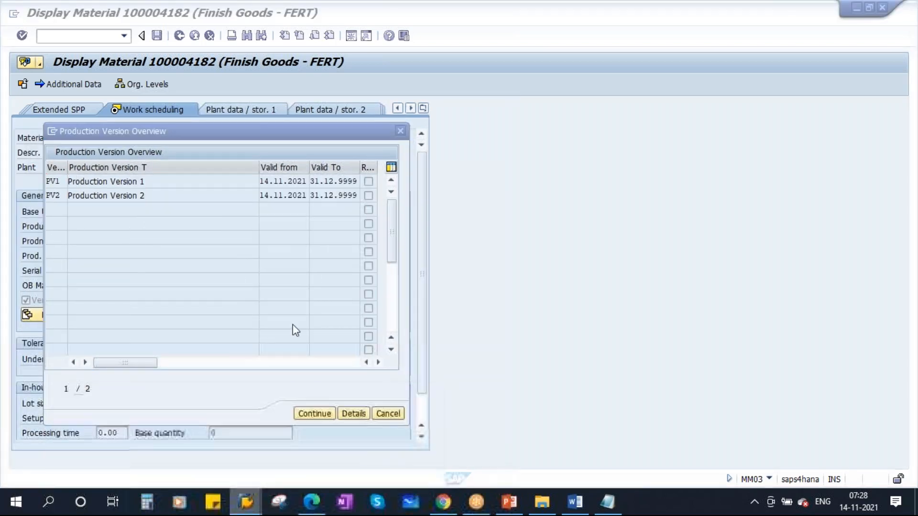
# Open a new SAP session and start transaction CO01 to create a production order.
pyautogui.click(54, 132)
pyautogui.click(136, 180)
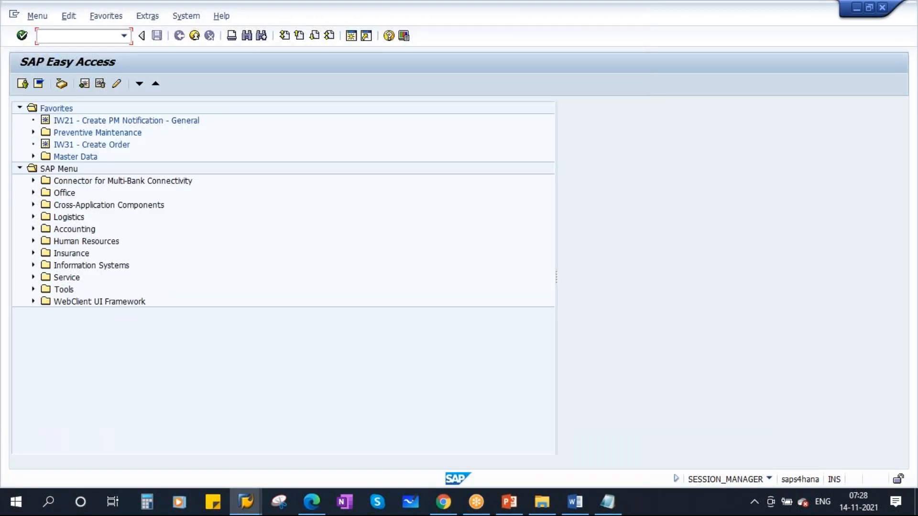
pyautogui.write('O01')
pyautogui.press('Return')
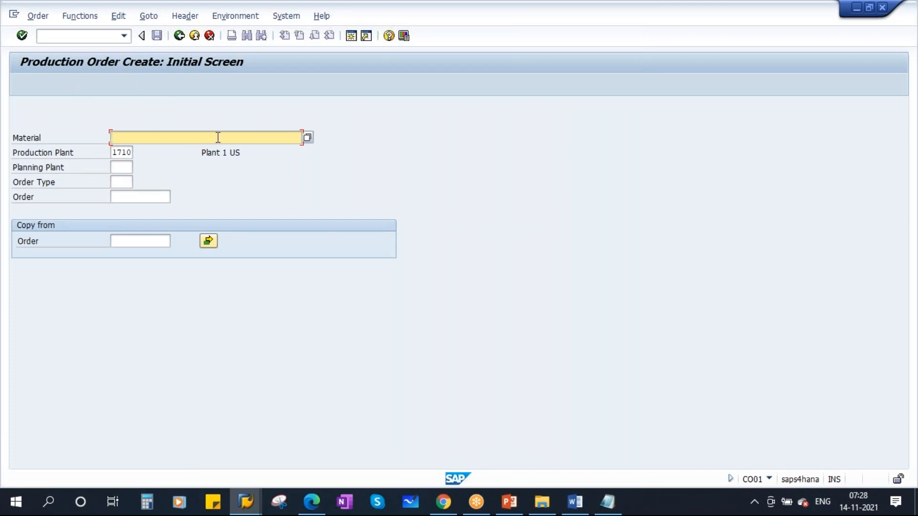
# Switch to the course syllabus in Word and review the Production Order Execution topics, returning to the SAP order creation session.
pyautogui.click(575, 503)
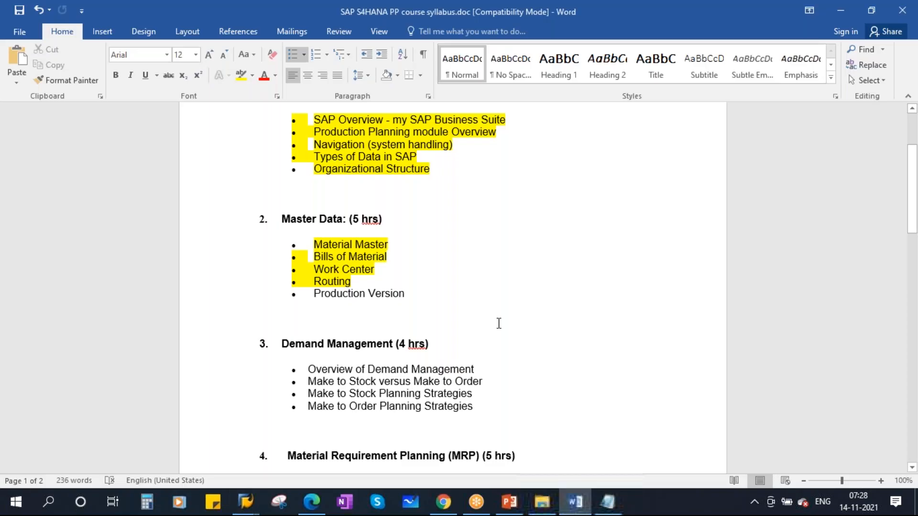
pyautogui.scroll(-15, 480, 325)
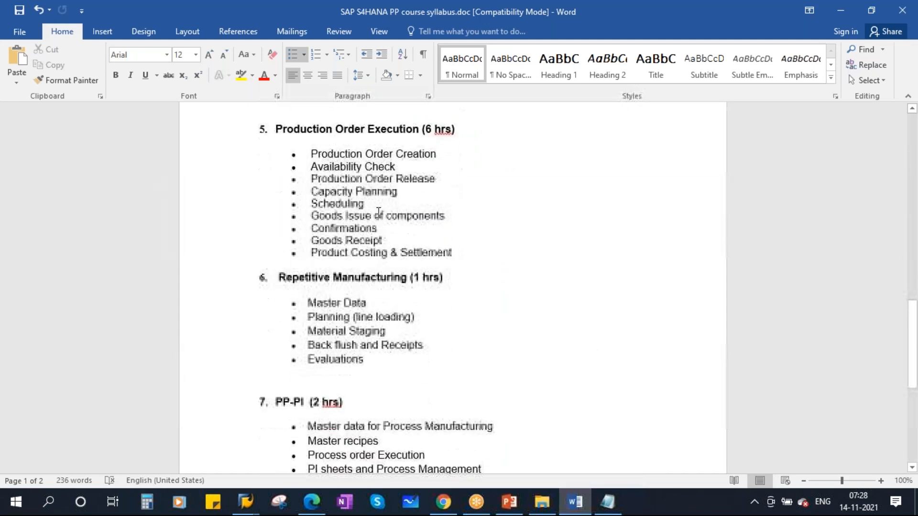
pyautogui.moveTo(464, 259); pyautogui.dragTo(310, 153)
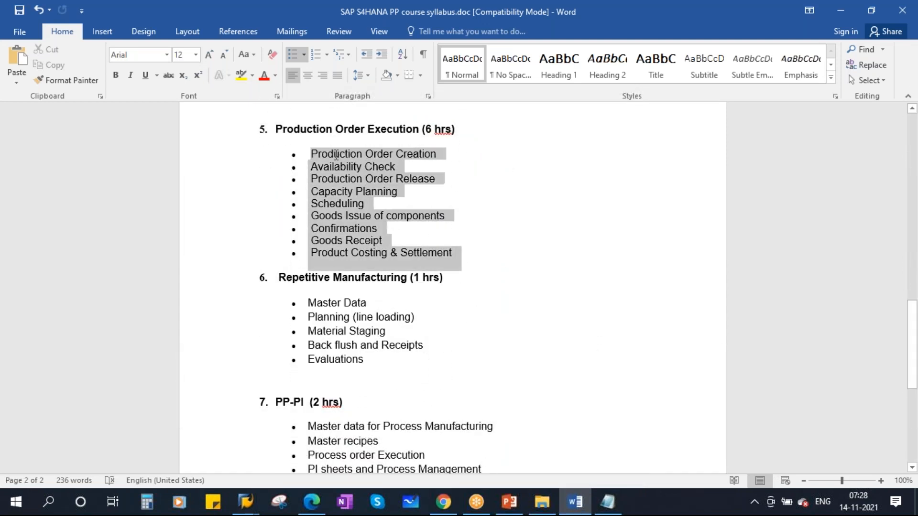
pyautogui.click(343, 207)
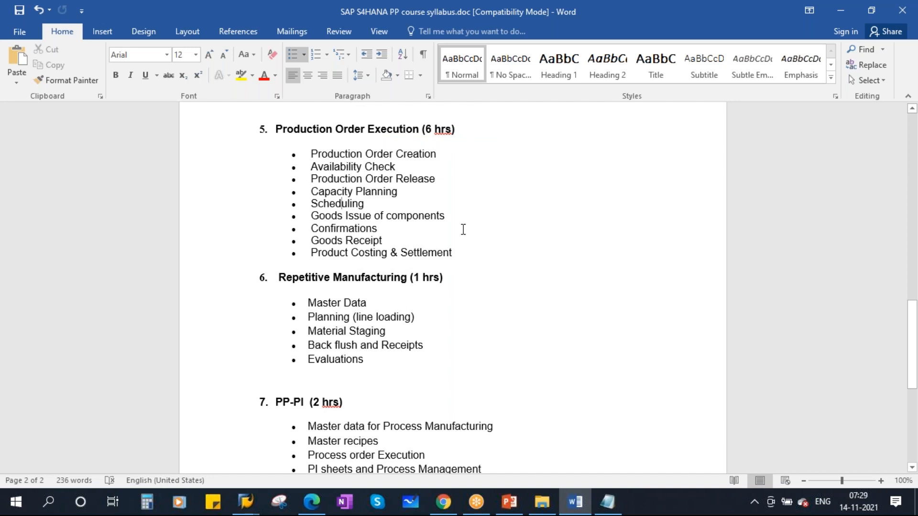
pyautogui.hotkey('alt', 'Tab')
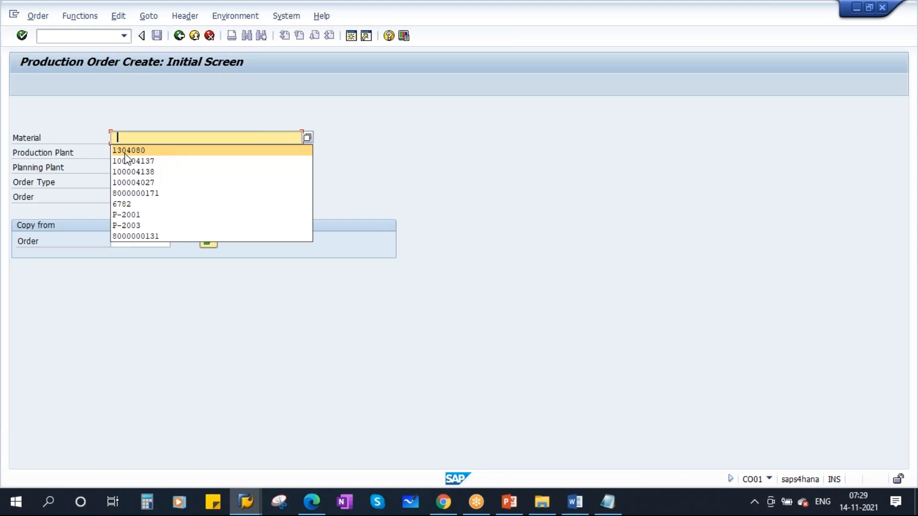
# Look up the material in its display session, and submit the production order entry with material 10004182 and order type YBM1.
pyautogui.click(246, 502)
pyautogui.click(265, 460)
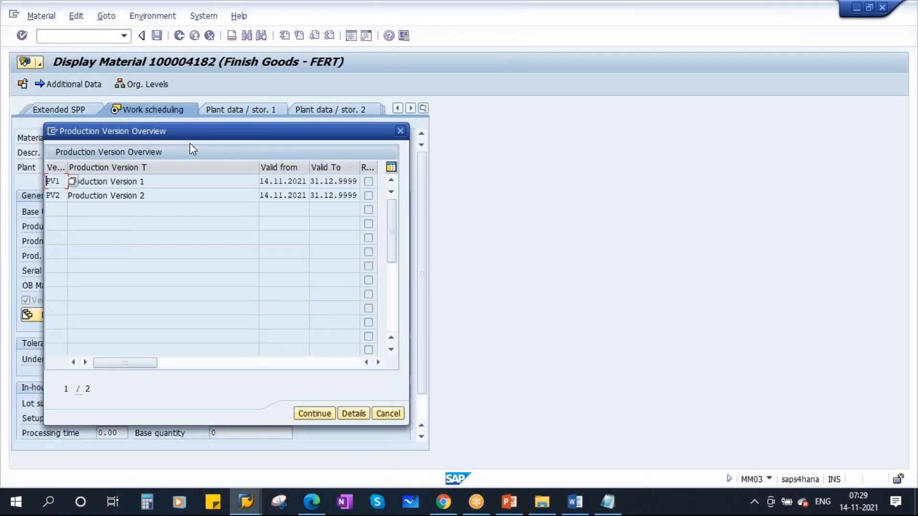
pyautogui.moveTo(213, 137); pyautogui.dragTo(266, 146)
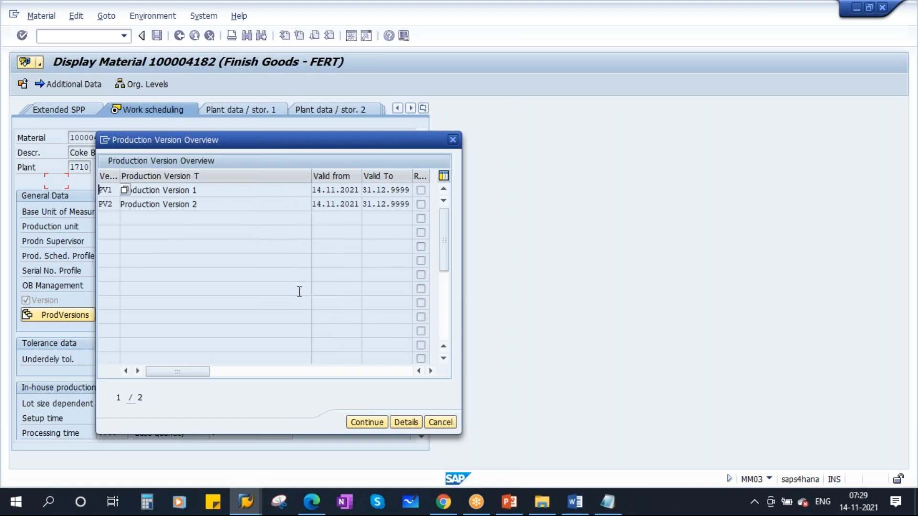
pyautogui.hotkey('alt', 'Tab')
pyautogui.write('1')
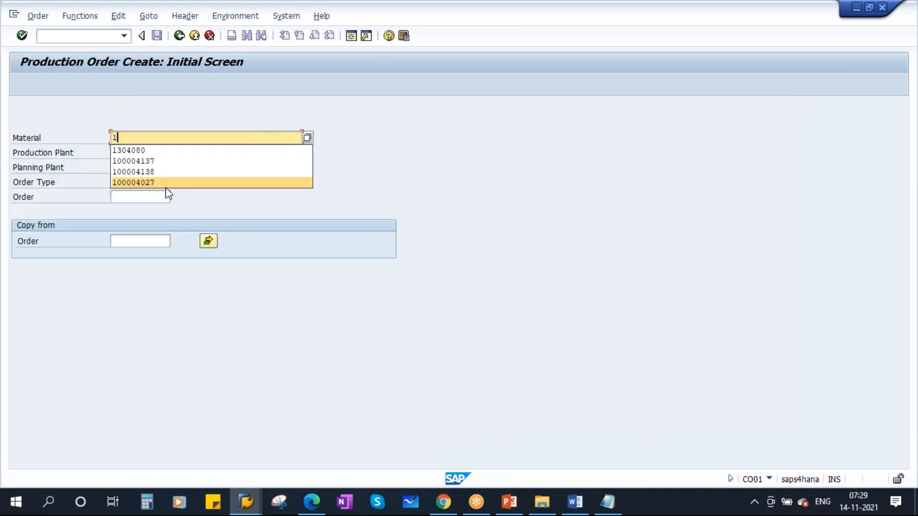
pyautogui.write('000')
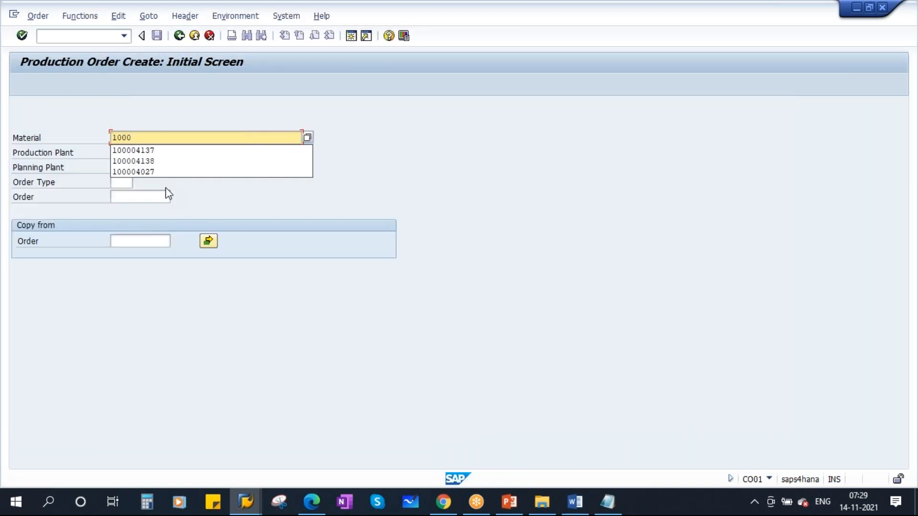
pyautogui.write('4182')
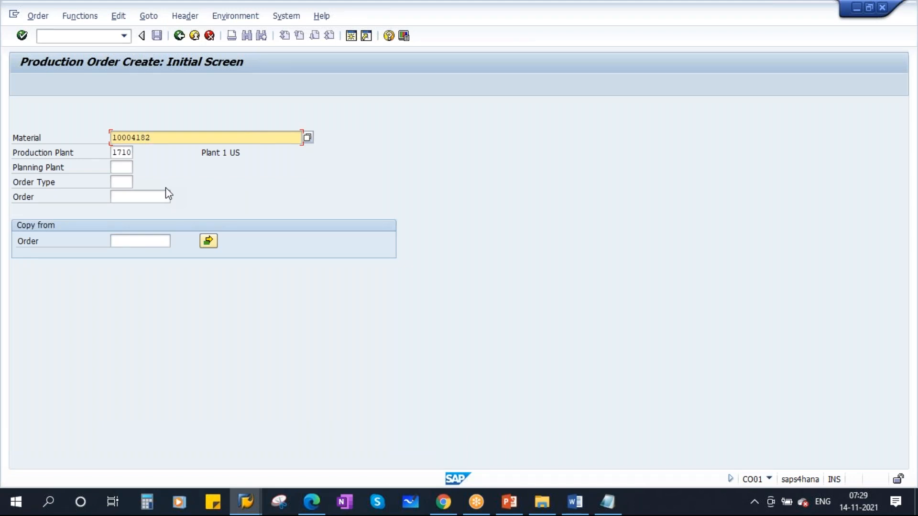
pyautogui.click(119, 181)
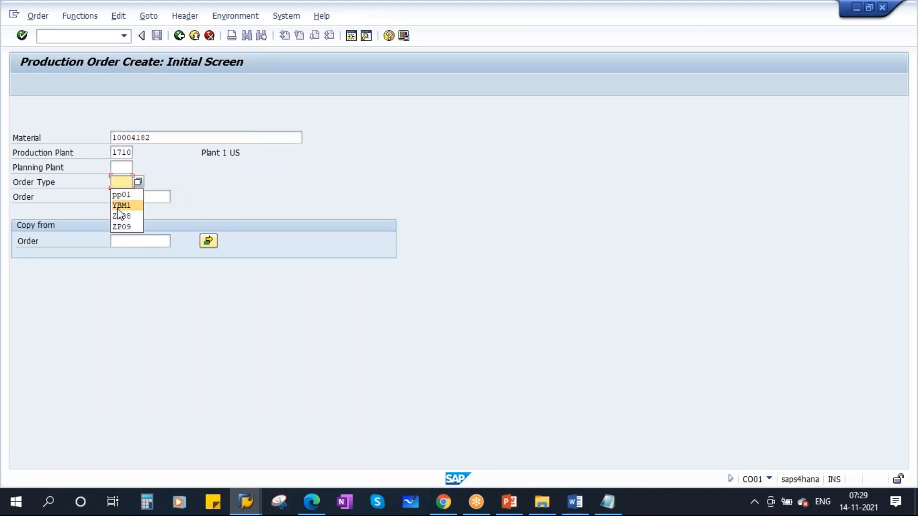
pyautogui.click(118, 206)
pyautogui.press('Return')
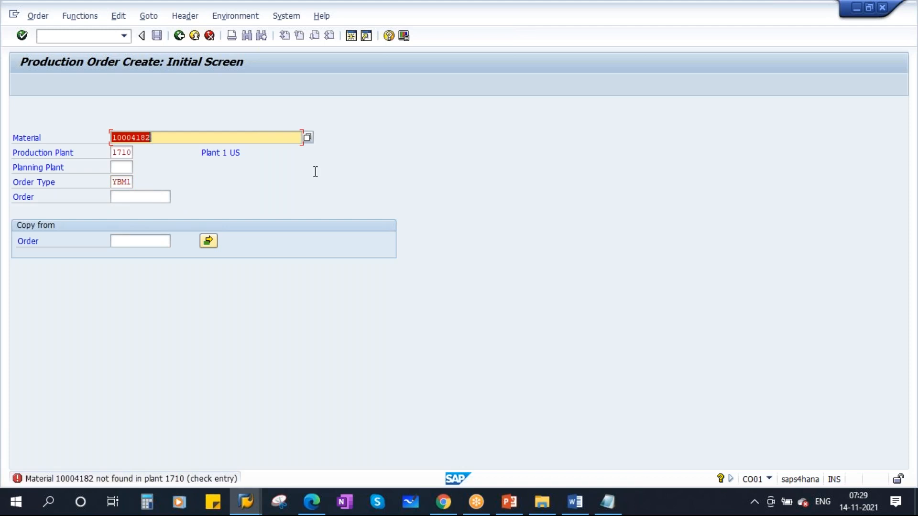
# Recheck the material number in the display session, correct the order's material to 100004182, and open the order header.
pyautogui.click(245, 502)
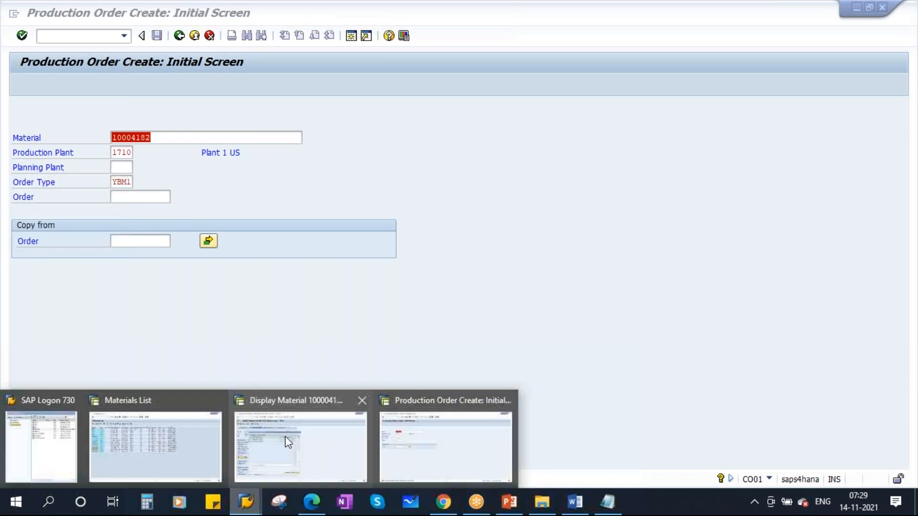
pyautogui.click(287, 423)
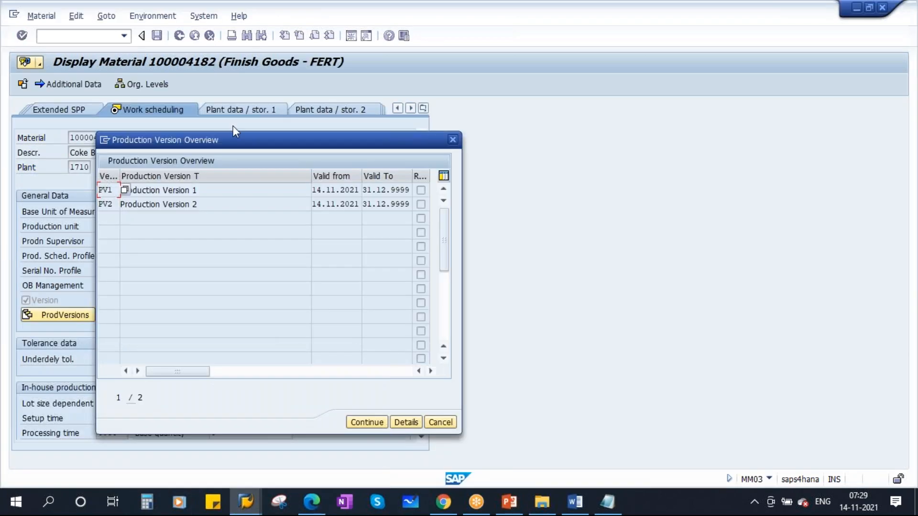
pyautogui.moveTo(224, 142); pyautogui.dragTo(333, 156)
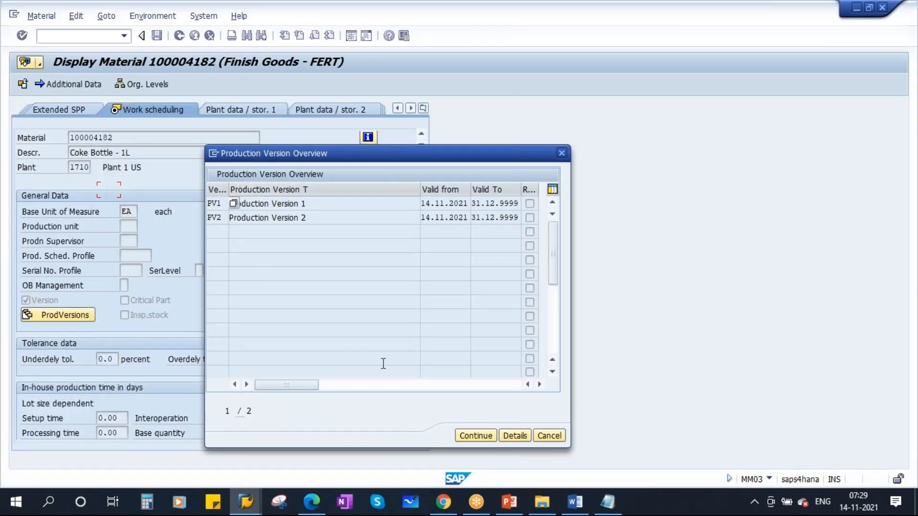
pyautogui.hotkey('alt', 'Tab')
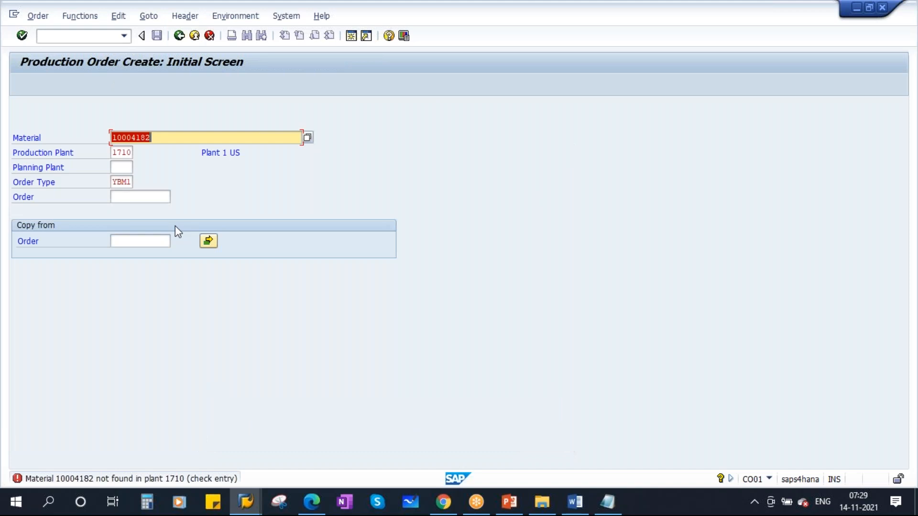
pyautogui.click(134, 138)
pyautogui.write('0')
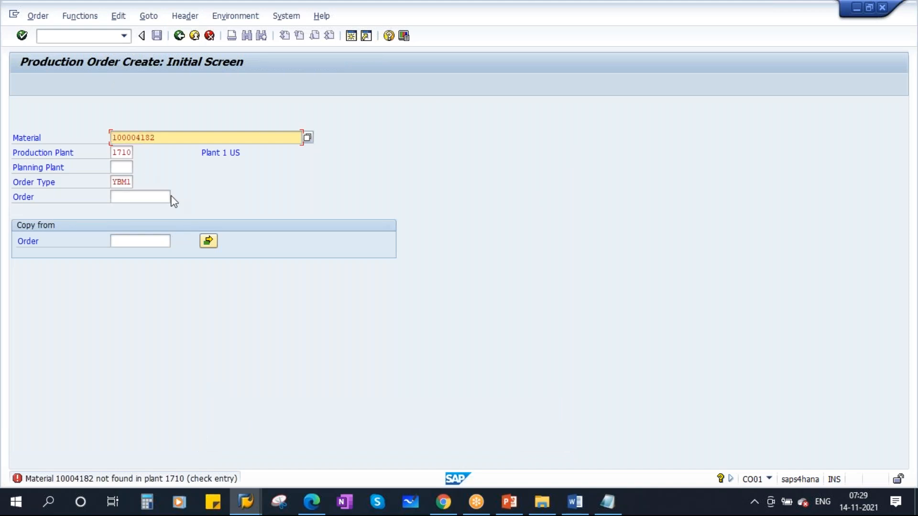
pyautogui.press('Return')
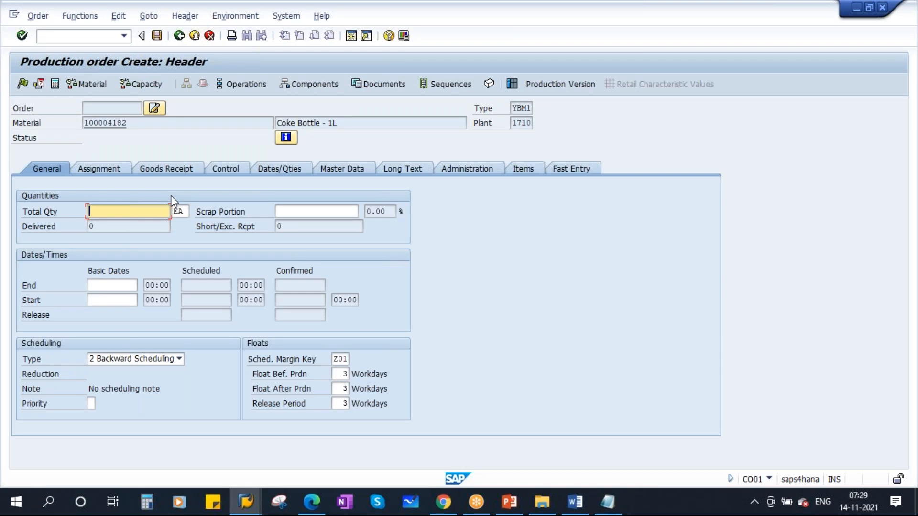
# Try to create the order for 2000 EA with Current data scheduling, and exit the routing selection.
pyautogui.write('200')
pyautogui.click(178, 360)
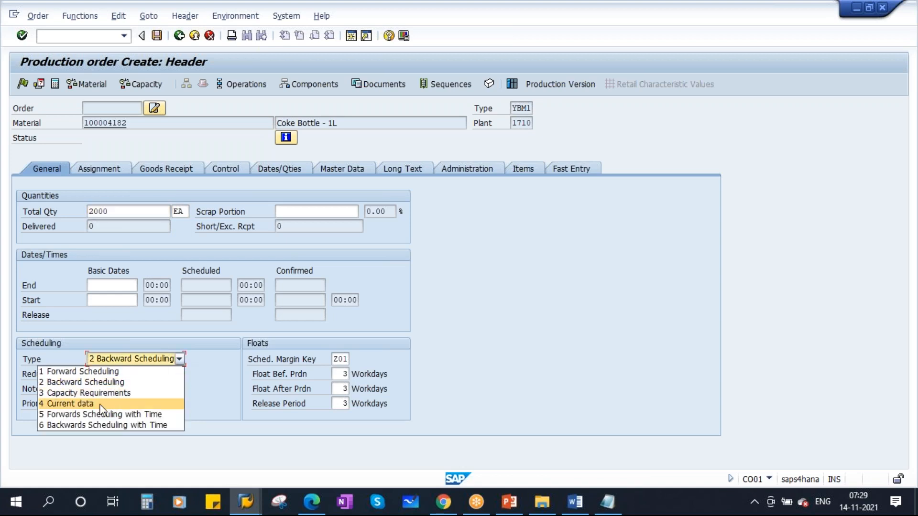
pyautogui.click(139, 403)
pyautogui.press('Return')
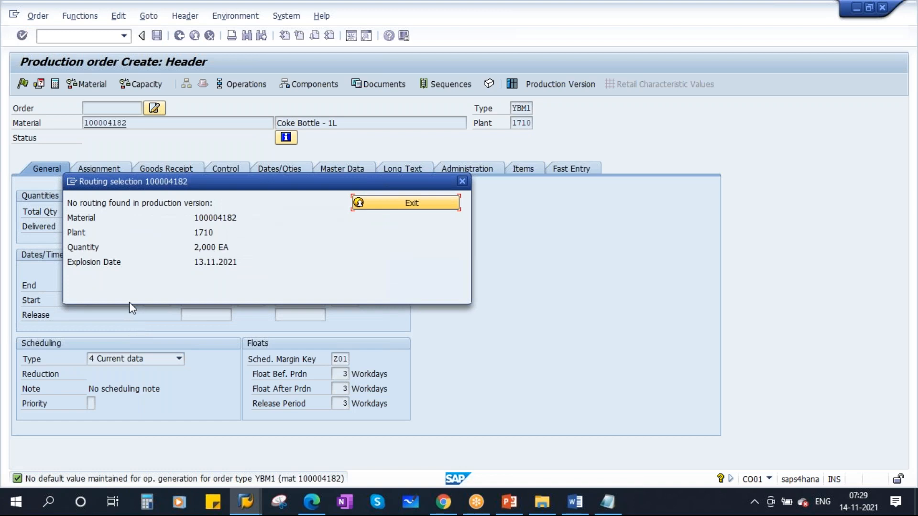
pyautogui.click(415, 203)
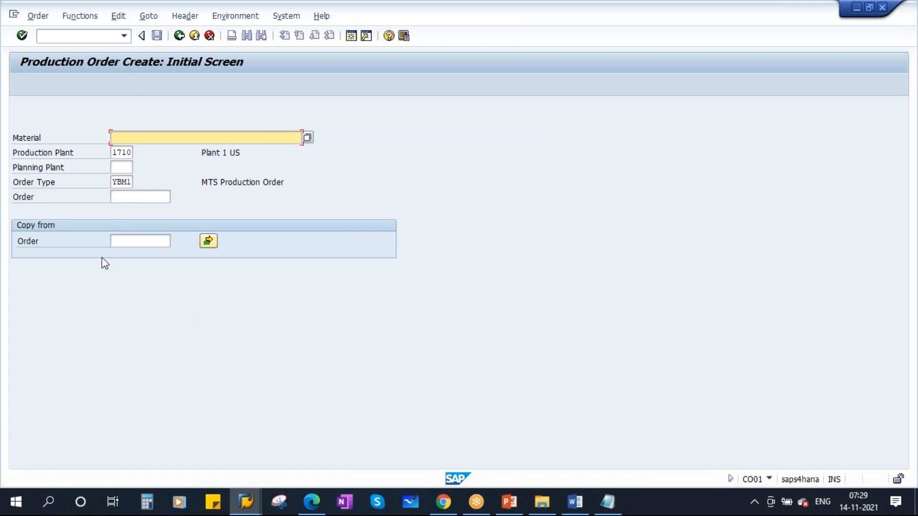
# Enter material 100004182 again for order type YBM1 and reopen the production order header.
pyautogui.click(146, 139)
pyautogui.click(142, 151)
pyautogui.press('Return')
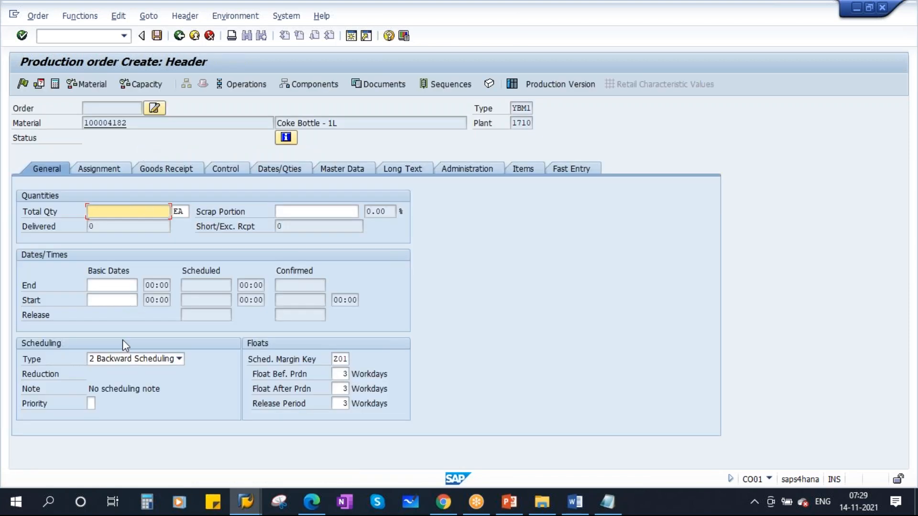
# Set Forward Scheduling, a total quantity of 2000 EA and a basic start date of 20.11.2021, and confirm the order header.
pyautogui.click(179, 358)
pyautogui.click(95, 370)
pyautogui.click(99, 300)
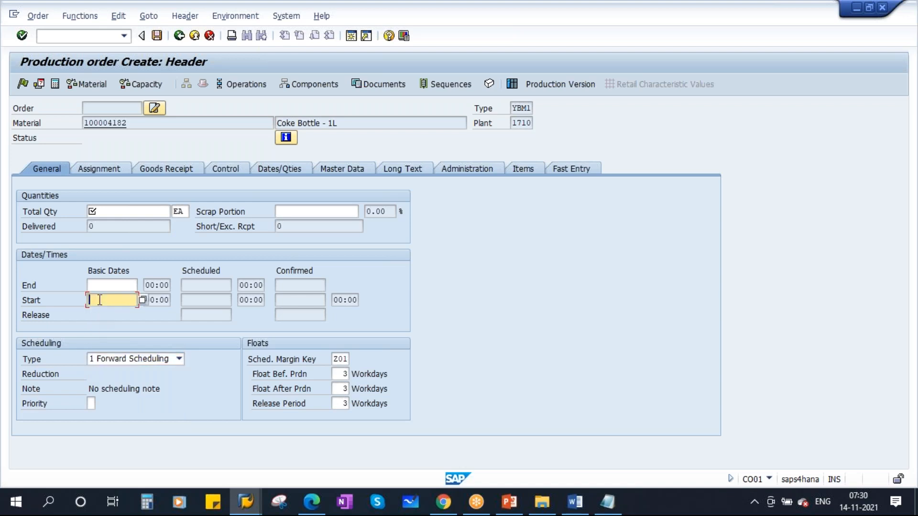
pyautogui.click(104, 211)
pyautogui.write('2000')
pyautogui.click(104, 286)
pyautogui.click(101, 301)
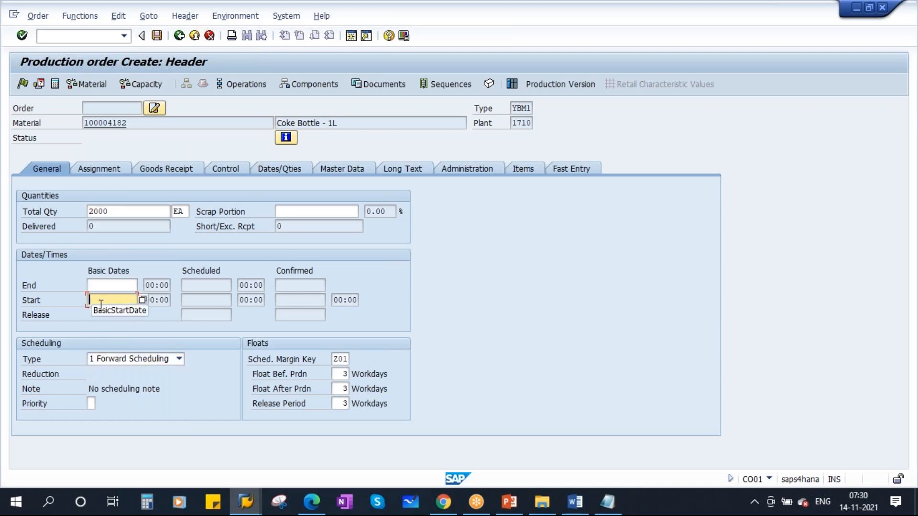
pyautogui.write('20.11.2021')
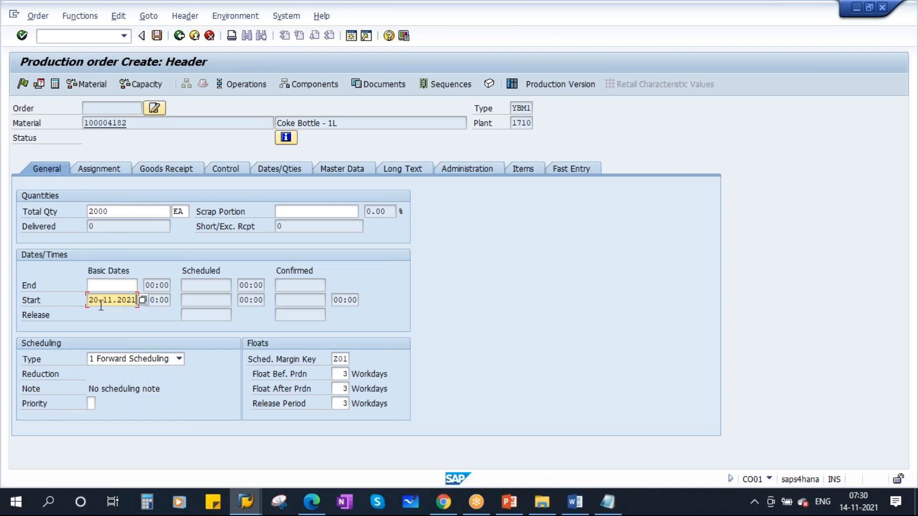
pyautogui.press('Return')
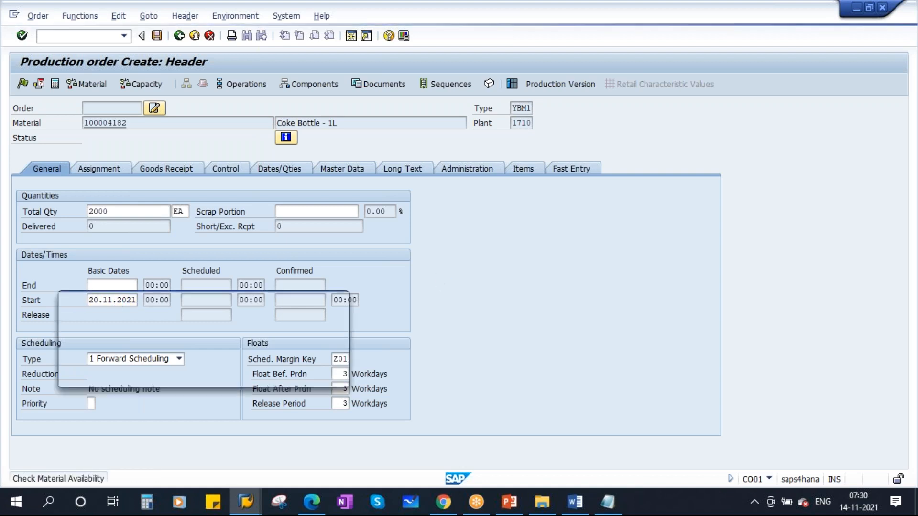
pyautogui.click(322, 375)
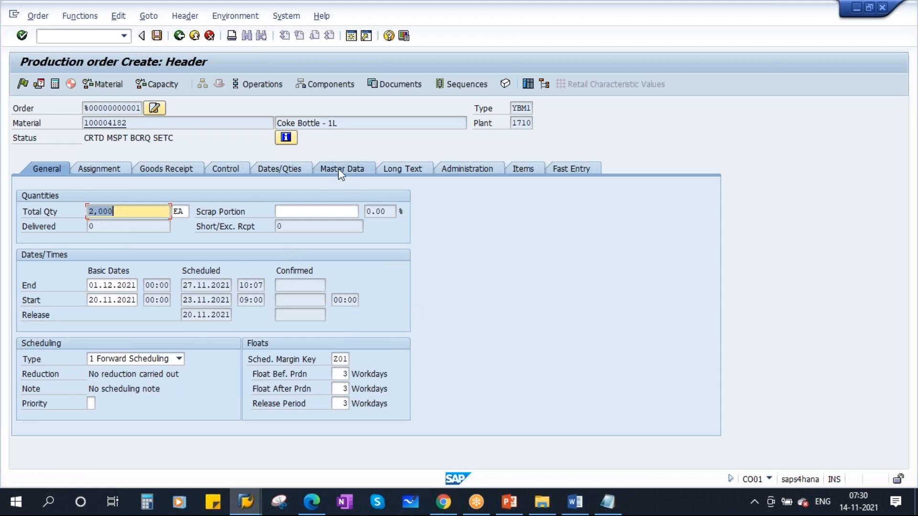
# Display the order's master data and examine the production version assigned to it.
pyautogui.click(353, 170)
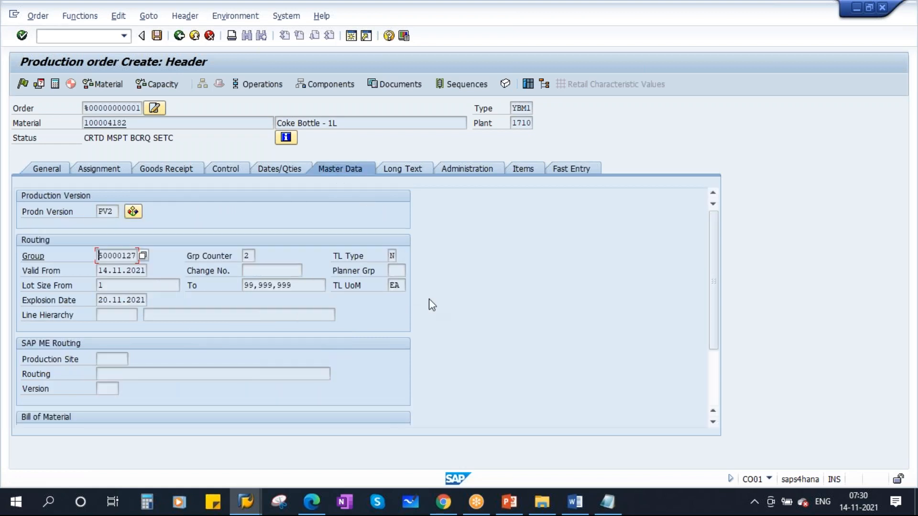
pyautogui.moveTo(116, 212); pyautogui.dragTo(53, 215)
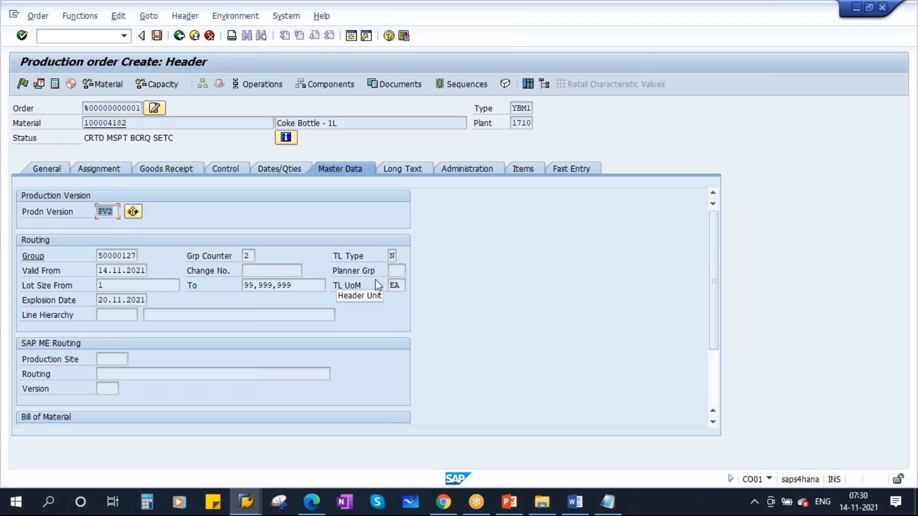
# In the Notepad notes, replace PV1's definition with the lot size range 1 - 1000 and add PV2 with 1001 - 999999999.
pyautogui.hotkey('alt', 'Tab')
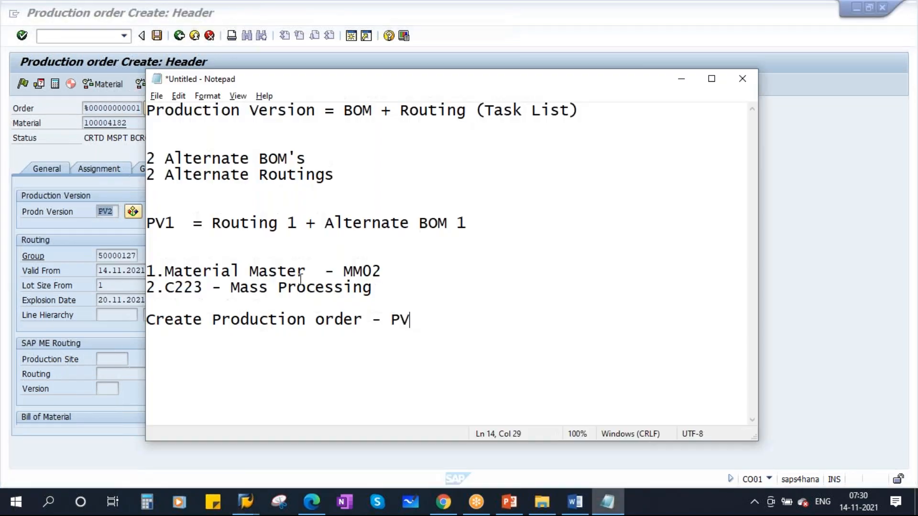
pyautogui.moveTo(451, 326); pyautogui.dragTo(498, 241)
pyautogui.click(205, 224)
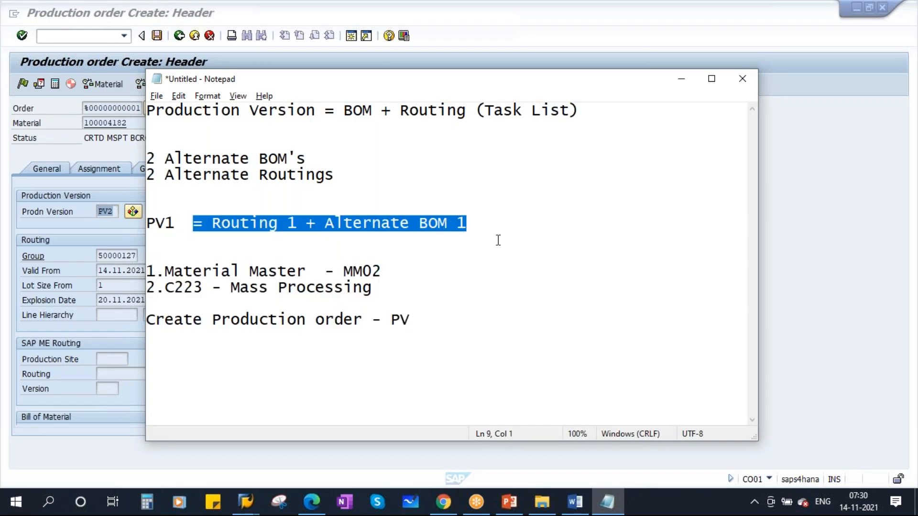
pyautogui.press('Delete')
pyautogui.write(': 1 - 1000')
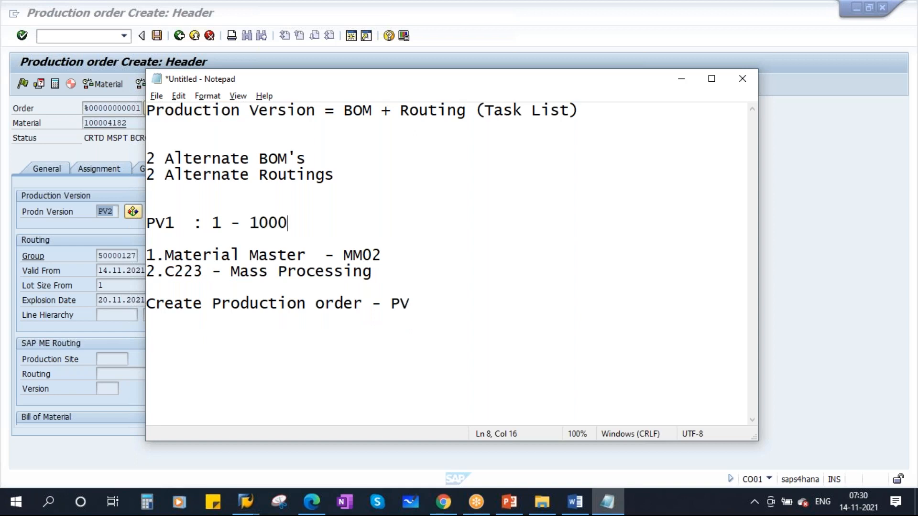
pyautogui.press('Return')
pyautogui.write('PV2 ')
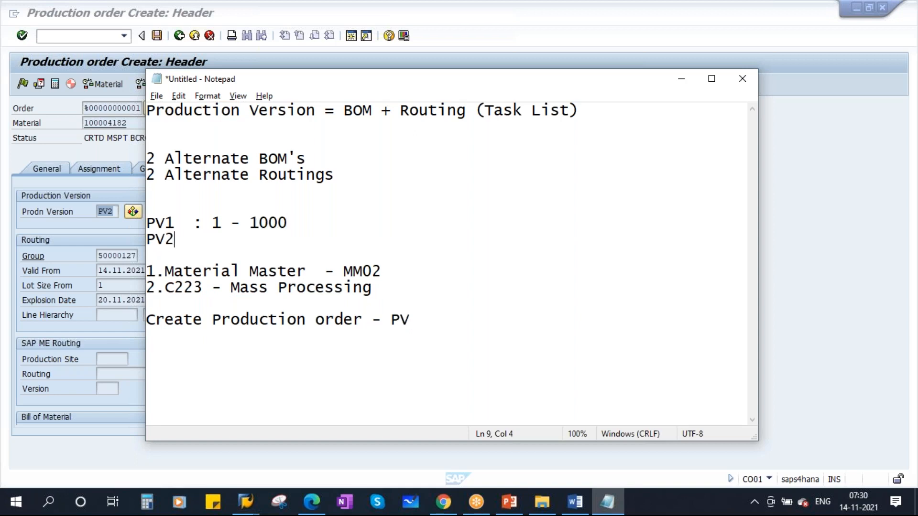
pyautogui.write(':')
pyautogui.press('Left')
pyautogui.press('Left')
pyautogui.press('End')
pyautogui.write('1001 - 999999999')
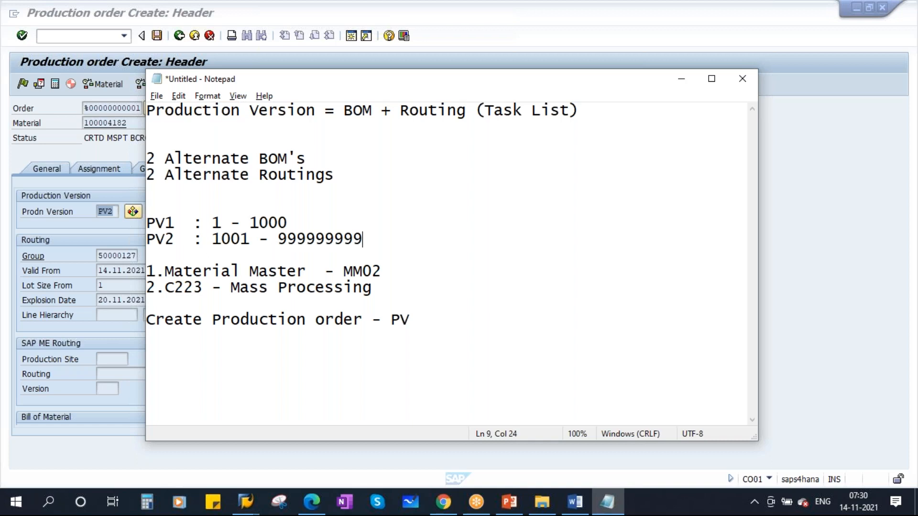
# Add the example order quantity 2000 on its own line below the lot size ranges and select it.
pyautogui.click(150, 271)
pyautogui.press('Return')
pyautogui.press('Return')
pyautogui.press('Return')
pyautogui.click(180, 282)
pyautogui.write('2000')
pyautogui.moveTo(186, 286); pyautogui.dragTo(111, 288)
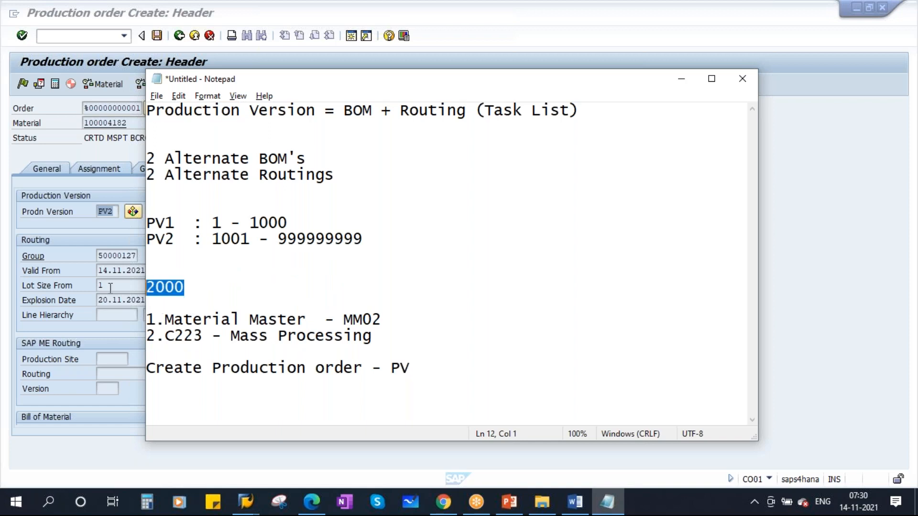
# Compare PV2's lot size range in the Notepad notes with the production version, routing and BOM assigned to the order in SAP.
pyautogui.moveTo(203, 238); pyautogui.dragTo(377, 238)
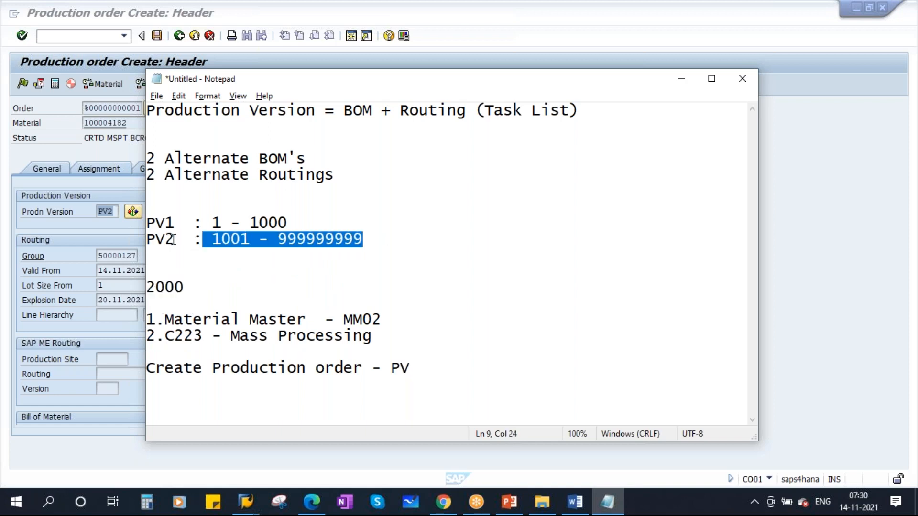
pyautogui.moveTo(175, 240); pyautogui.dragTo(116, 244)
pyautogui.click(681, 78)
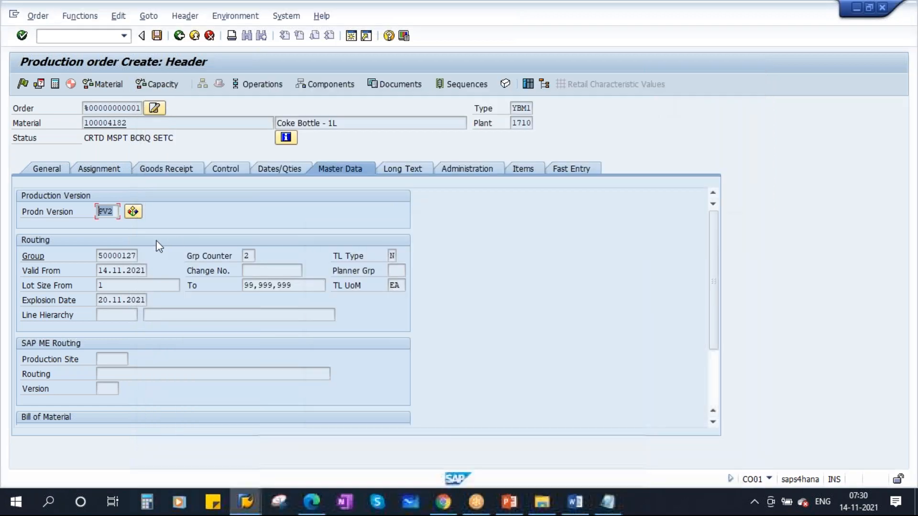
pyautogui.moveTo(99, 211); pyautogui.dragTo(136, 210)
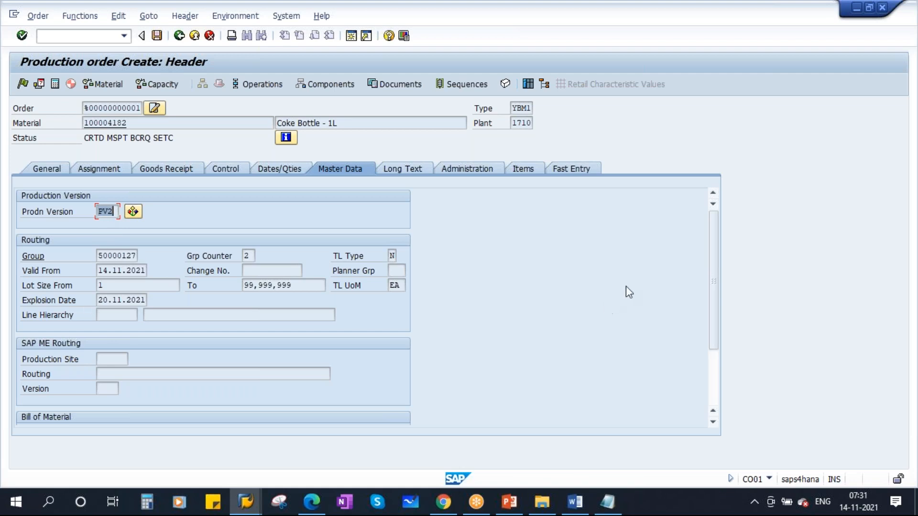
pyautogui.moveTo(712, 253); pyautogui.dragTo(714, 306)
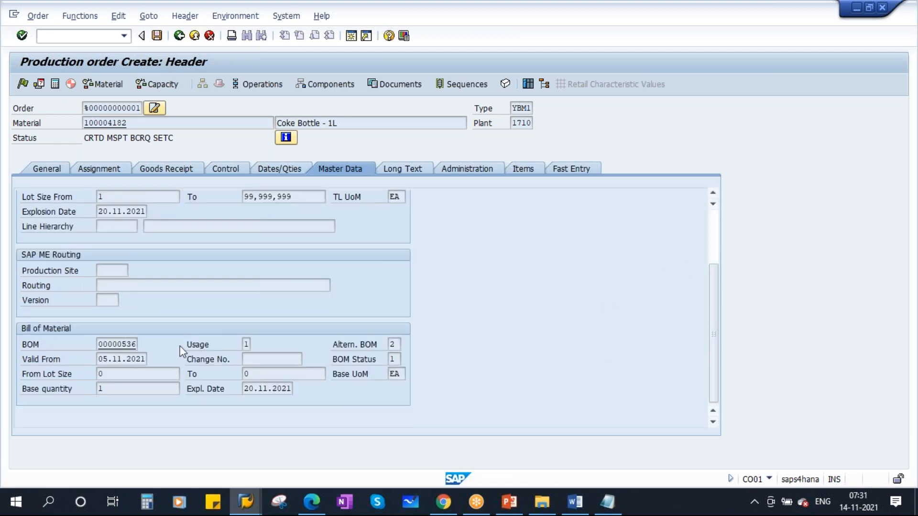
# Display the order's operation overview to check the operation text and work center, and examine the descriptions in its component overview.
pyautogui.click(264, 84)
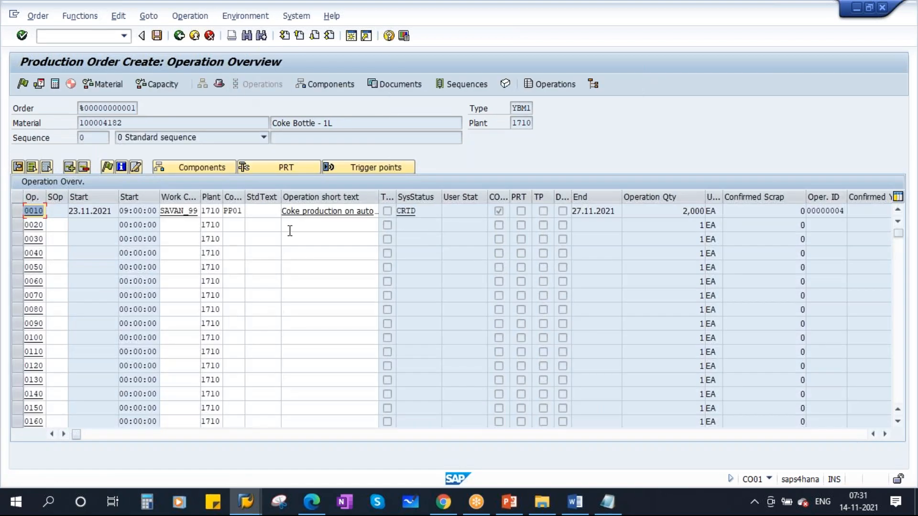
pyautogui.click(319, 211)
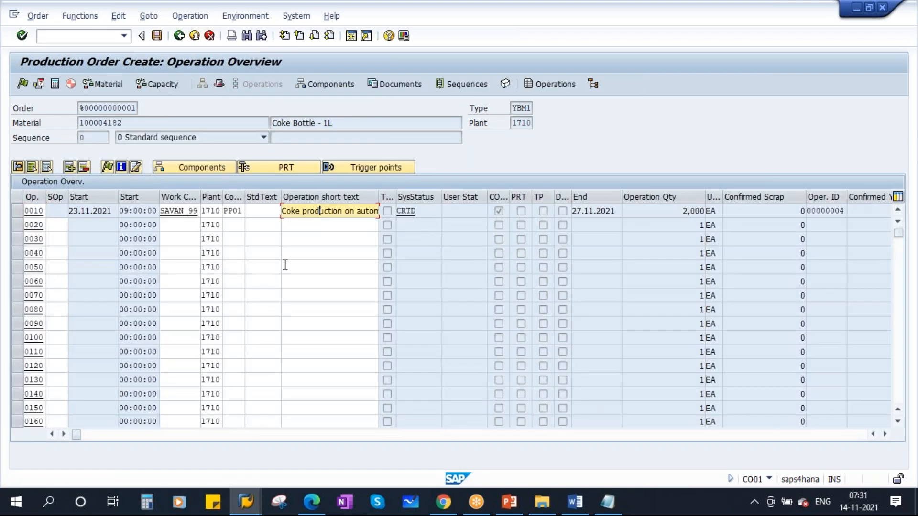
pyautogui.click(185, 211)
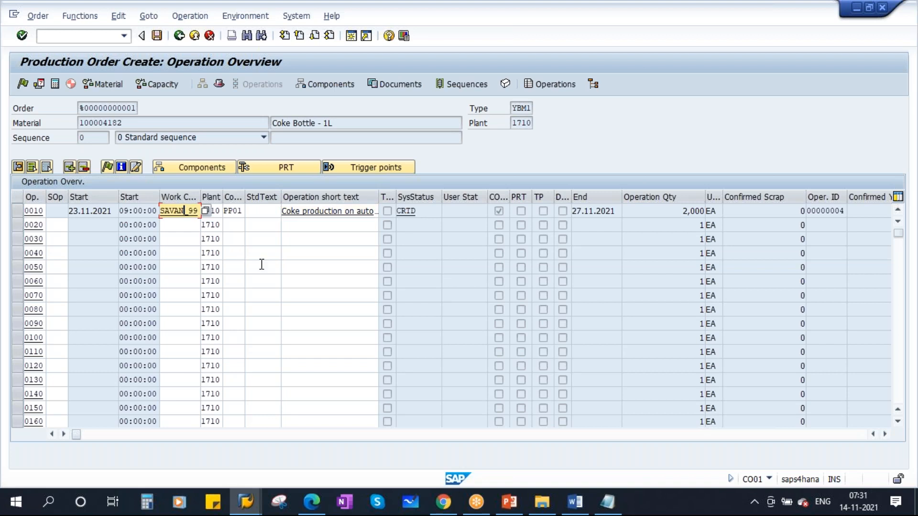
pyautogui.click(326, 215)
pyautogui.click(325, 84)
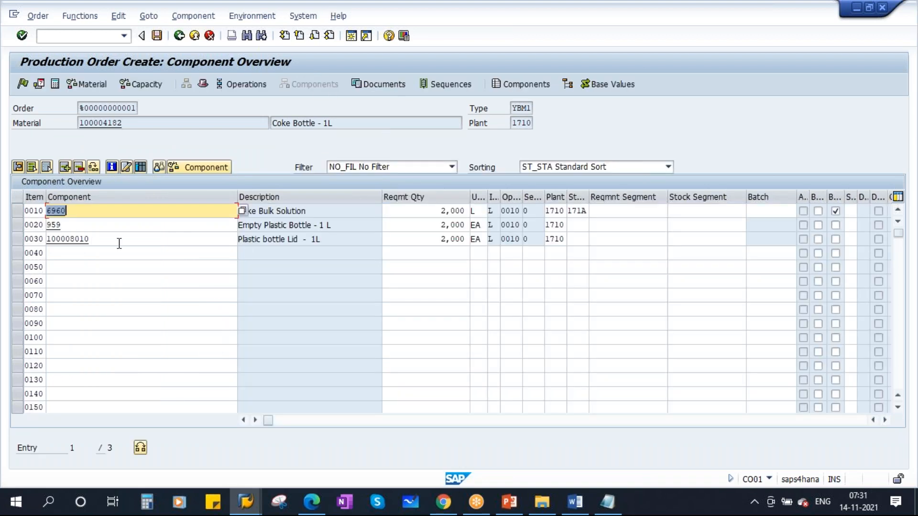
pyautogui.moveTo(334, 226); pyautogui.dragTo(155, 244)
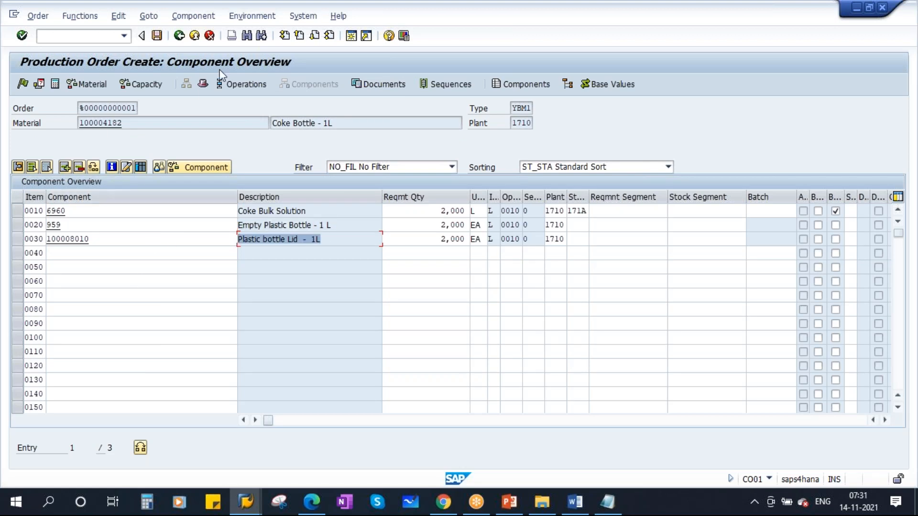
# Exit the order without saving it and start a new production order for material 100004182.
pyautogui.click(180, 36)
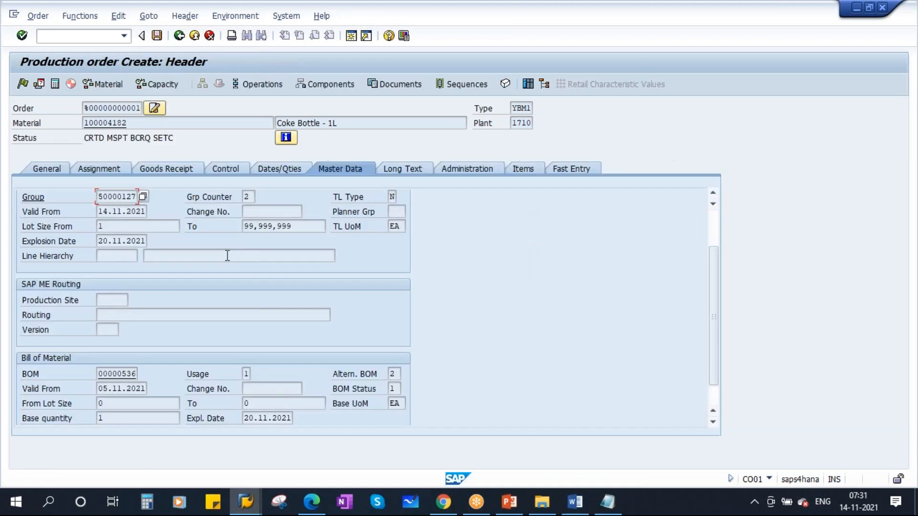
pyautogui.click(179, 35)
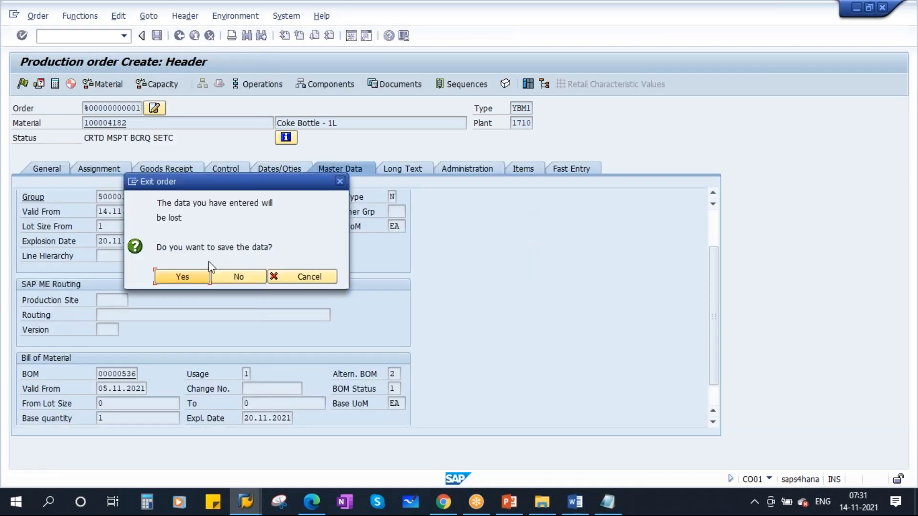
pyautogui.click(240, 273)
pyautogui.press('BackSpace')
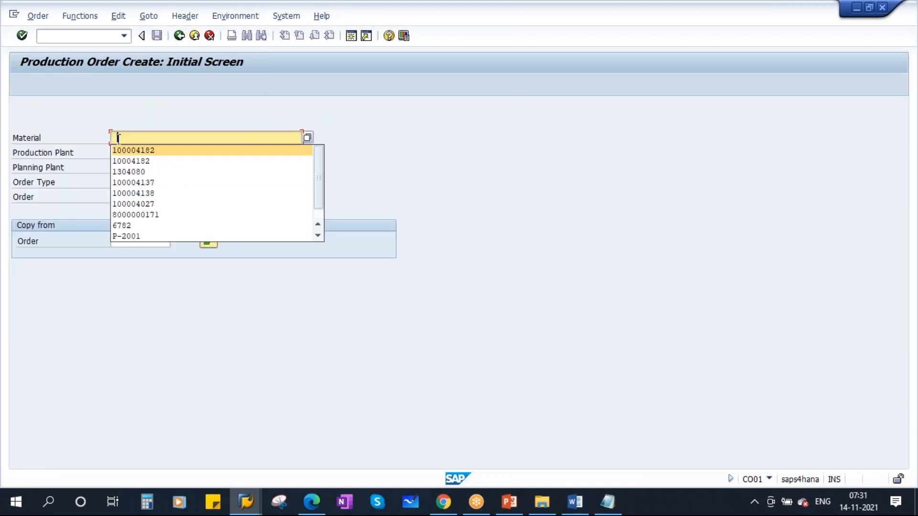
pyautogui.click(142, 150)
pyautogui.press('Return')
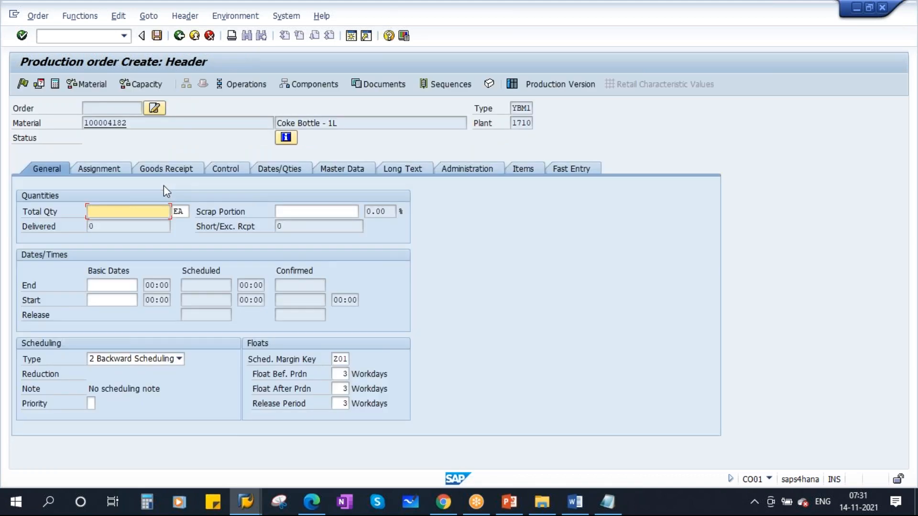
# Set a total quantity of 500 EA, Forward Scheduling and a basic start date of 20.11.2021, and display the confirmed order's master data.
pyautogui.write('500')
pyautogui.click(181, 360)
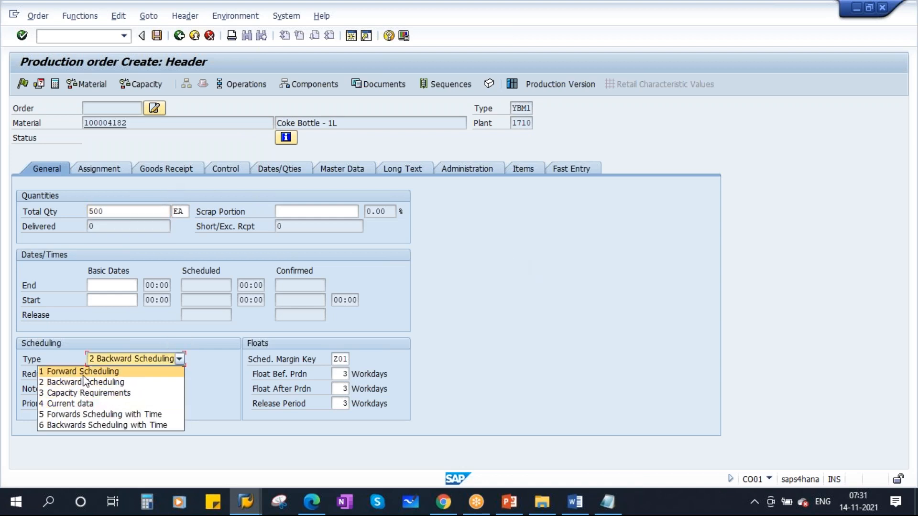
pyautogui.click(51, 372)
pyautogui.click(112, 299)
pyautogui.click(111, 313)
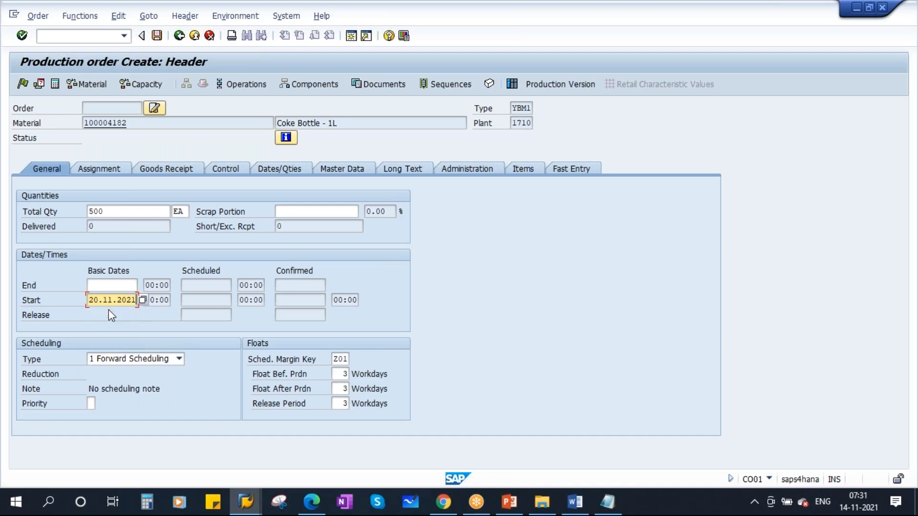
pyautogui.press('Return')
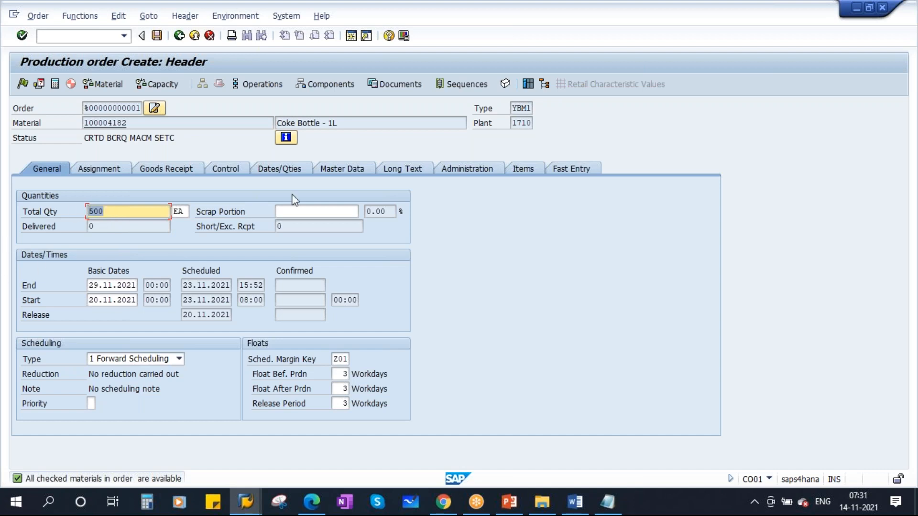
pyautogui.click(349, 171)
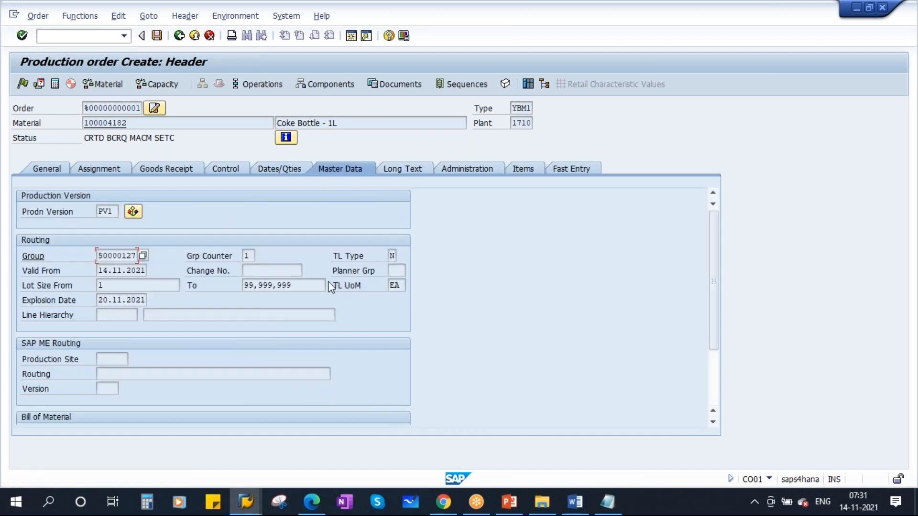
pyautogui.doubleClick(107, 212)
# In the Notepad notes, replace the example order quantity with 500 and highlight the PV1 line with its lot size range.
pyautogui.click(607, 502)
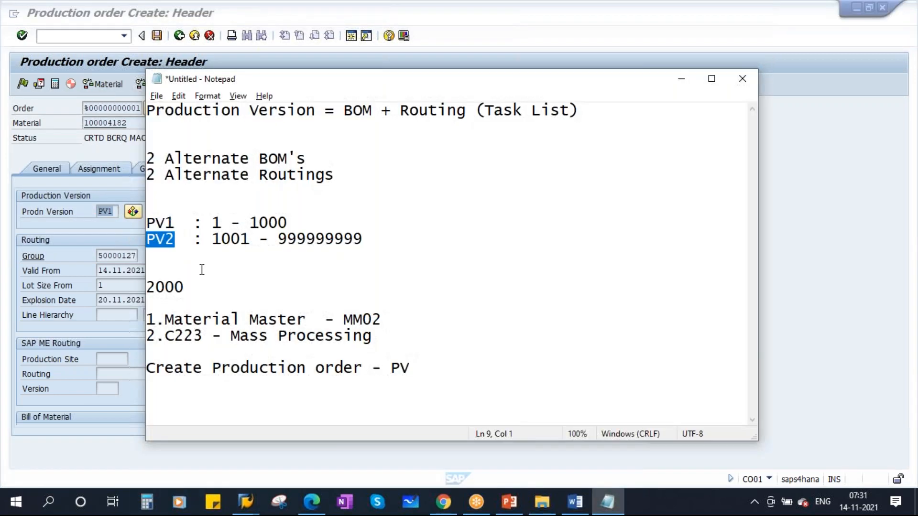
pyautogui.moveTo(194, 287); pyautogui.dragTo(135, 291)
pyautogui.press('BackSpace')
pyautogui.write('500')
pyautogui.moveTo(203, 223); pyautogui.dragTo(145, 223)
pyautogui.click(186, 289)
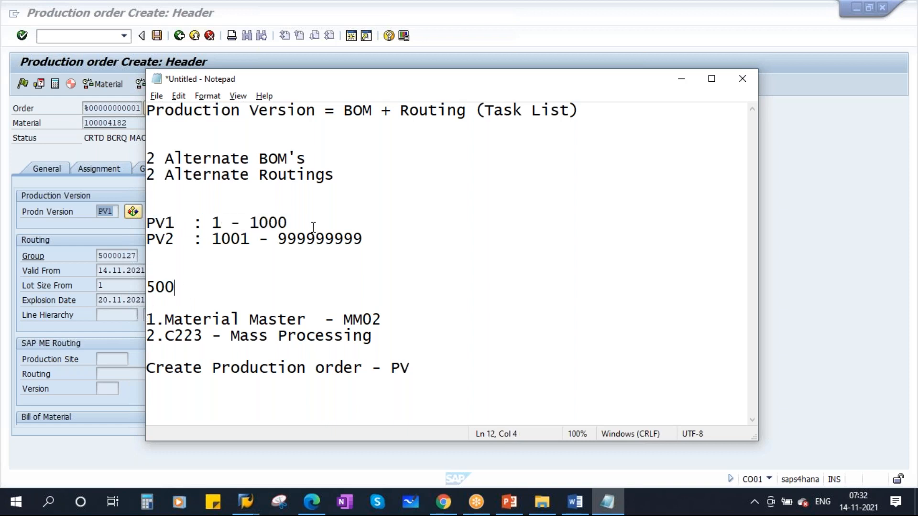
pyautogui.moveTo(300, 225); pyautogui.dragTo(121, 219)
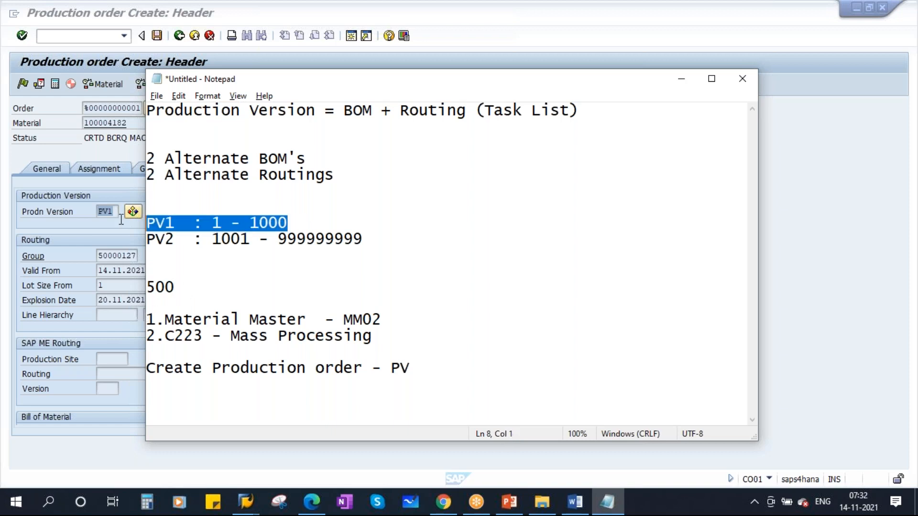
pyautogui.click(682, 78)
# Examine the 500 EA order's operations one by one, and check the bottle and lid items in its component overview.
pyautogui.click(268, 84)
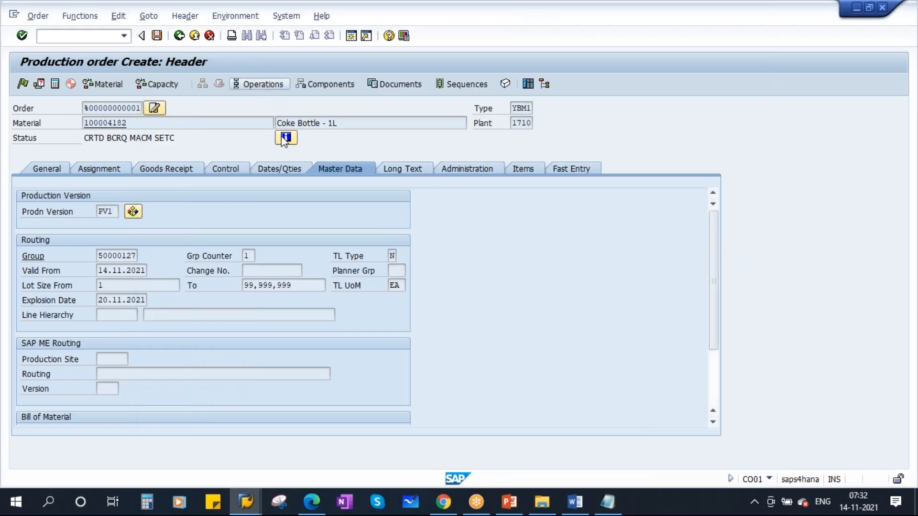
pyautogui.click(327, 211)
pyautogui.click(308, 224)
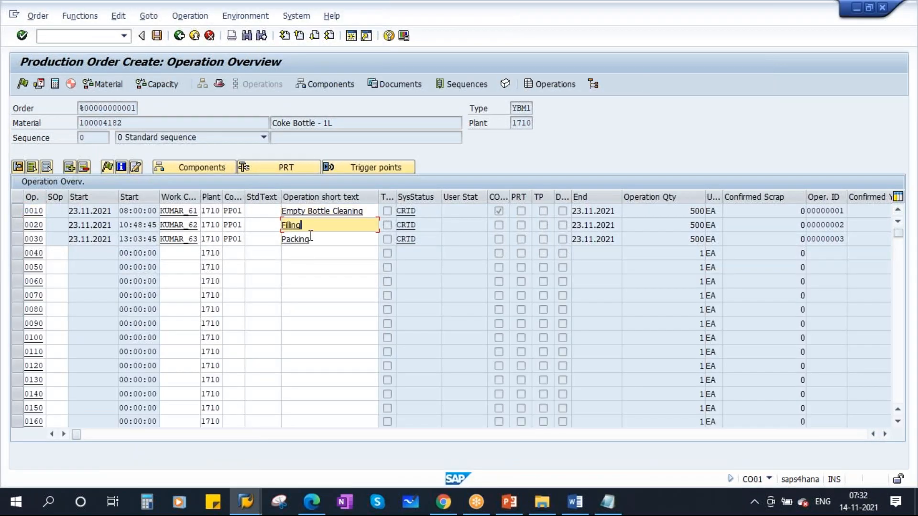
pyautogui.click(311, 239)
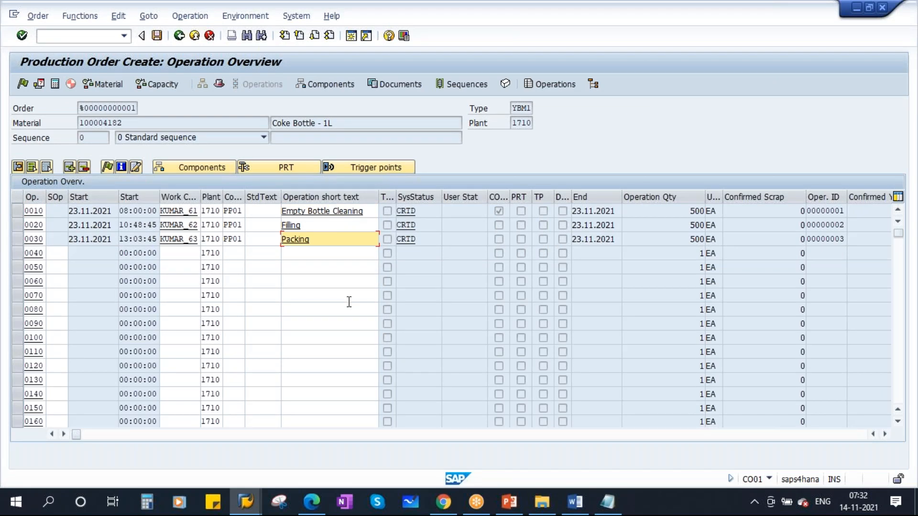
pyautogui.click(340, 84)
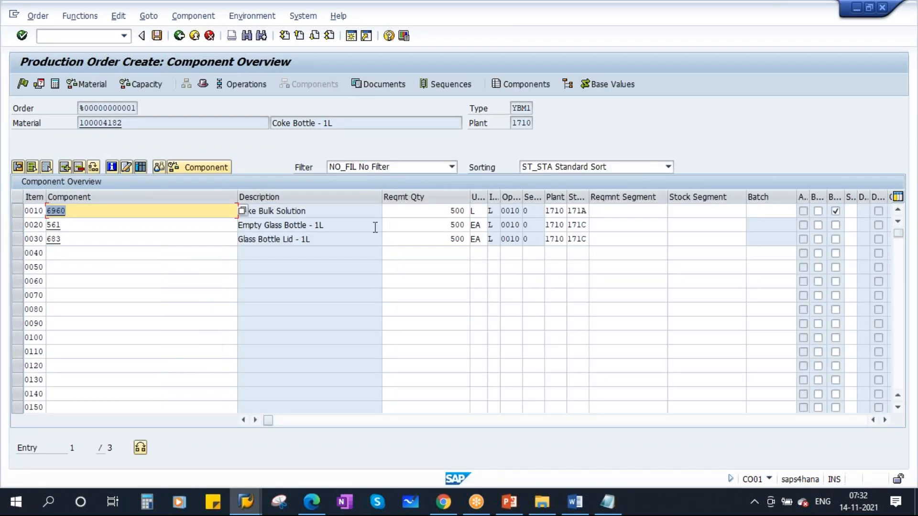
pyautogui.moveTo(340, 225); pyautogui.dragTo(231, 228)
pyautogui.moveTo(312, 239); pyautogui.dragTo(181, 240)
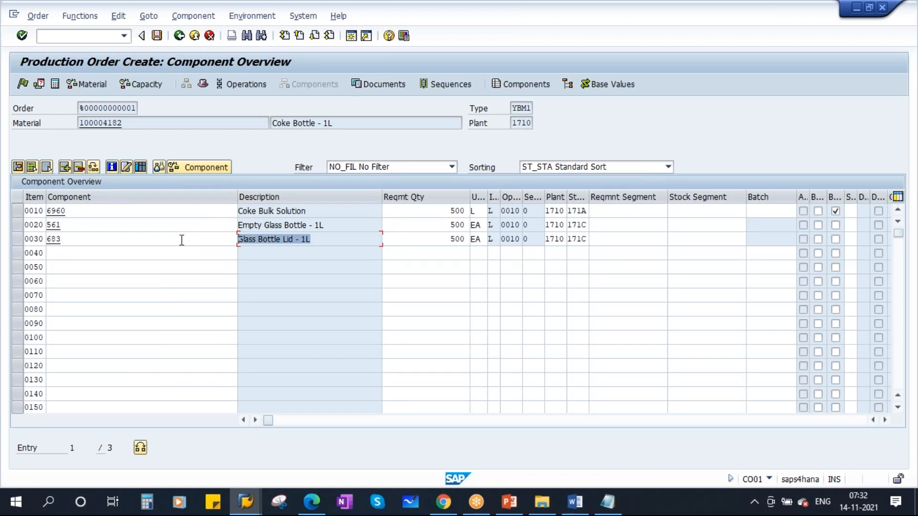
# Switch to the SAP material display session and examine the lot size limits and validity dates in the details of Production Version 1.
pyautogui.click(245, 502)
pyautogui.click(293, 415)
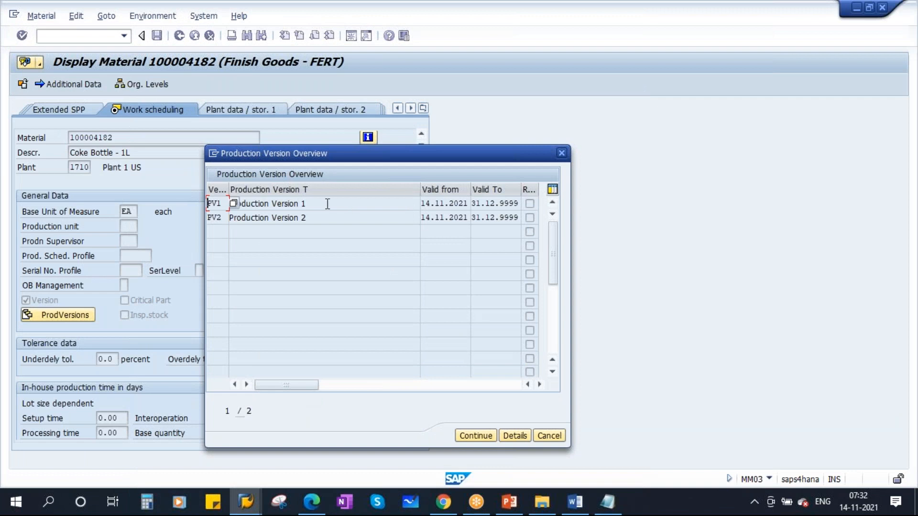
pyautogui.click(513, 435)
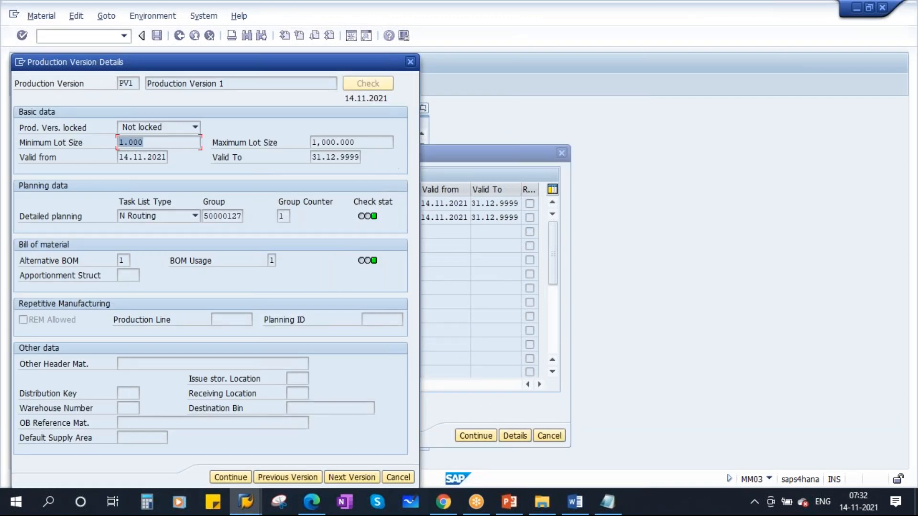
pyautogui.press('Tab')
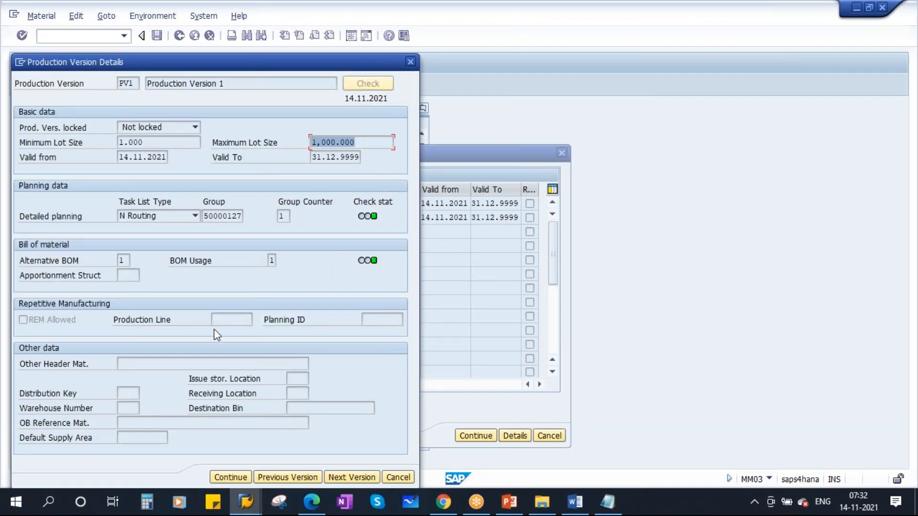
pyautogui.click(133, 157)
pyautogui.click(342, 161)
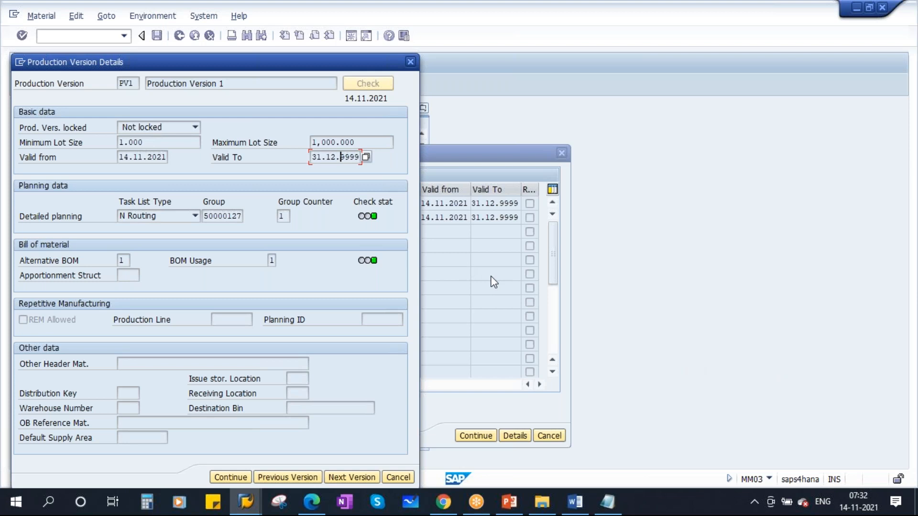
# Close the production version details and overview, and leave the material display for the initial screen.
pyautogui.click(398, 477)
pyautogui.click(549, 436)
pyautogui.click(41, 16)
pyautogui.click(180, 35)
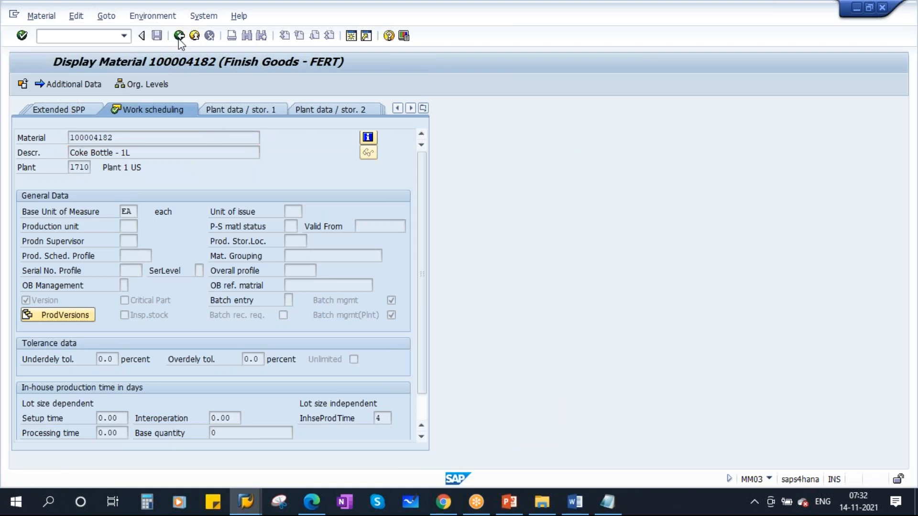
# Open material 100004182 for changing in the work scheduling view of plant 1710 and display its production version overview.
pyautogui.click(47, 18)
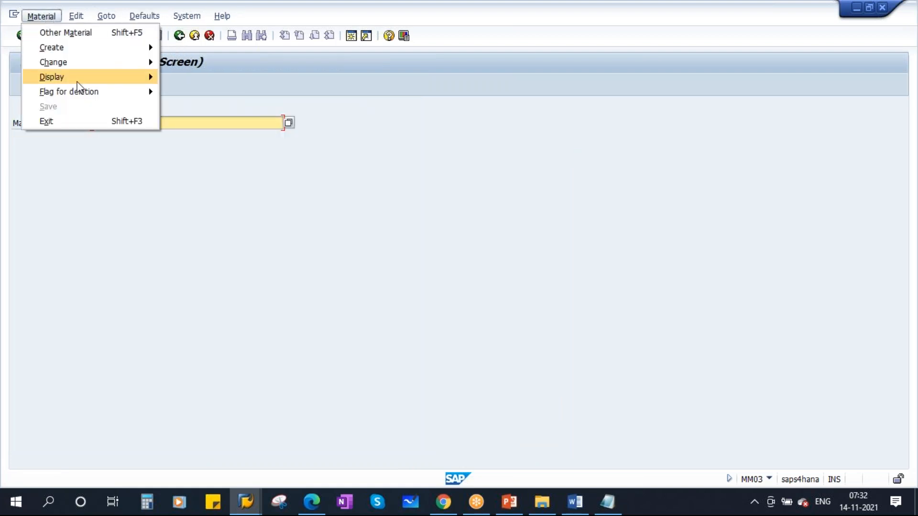
pyautogui.click(132, 63)
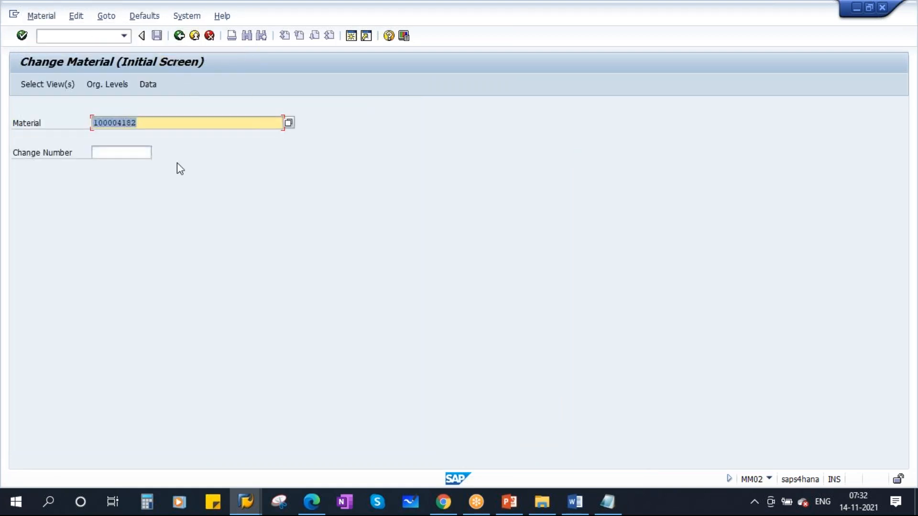
pyautogui.press('Return')
pyautogui.press('Return')
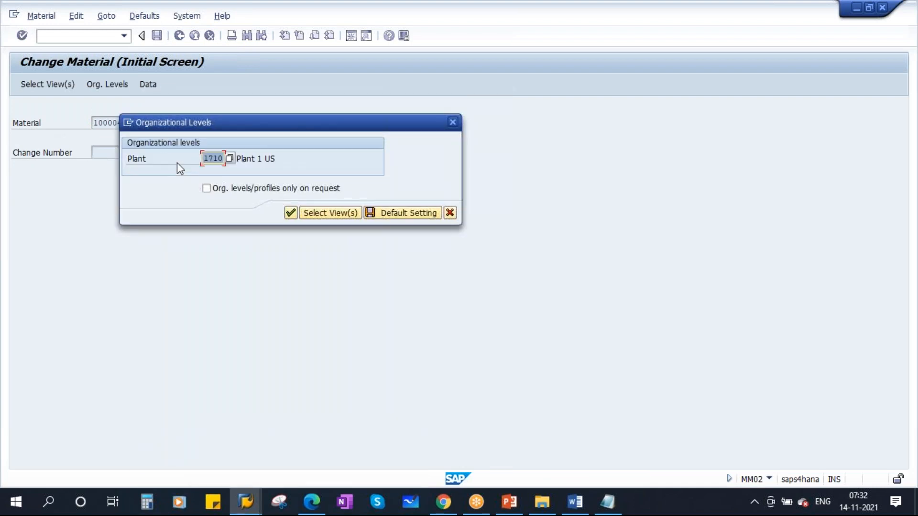
pyautogui.press('Return')
pyautogui.click(67, 315)
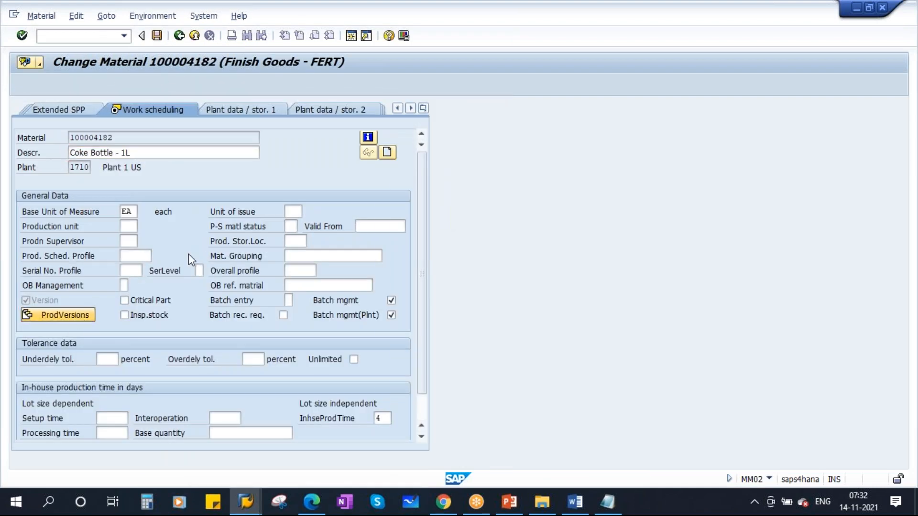
pyautogui.moveTo(312, 141); pyautogui.dragTo(432, 138)
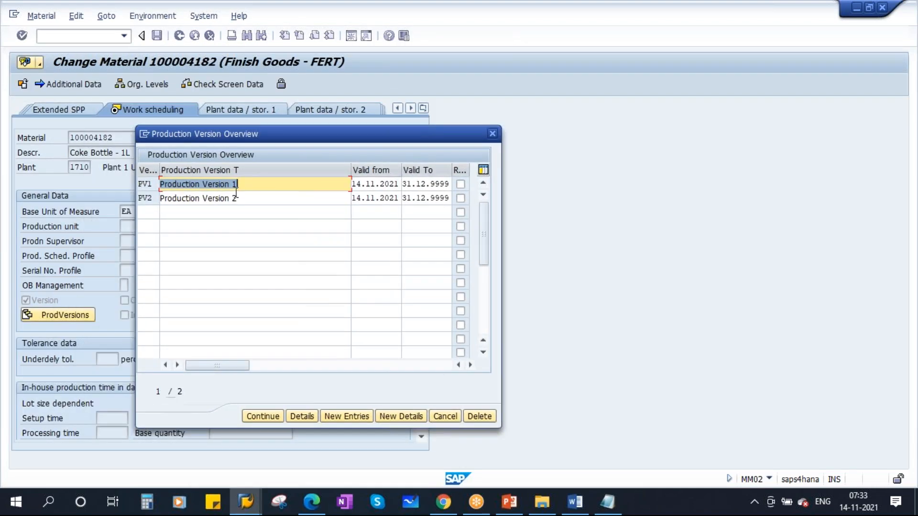
# Set Production Version 1's valid-to date to 31.12.2021 and Production Version 2's valid-from date to 01.01.2022.
pyautogui.click(432, 185)
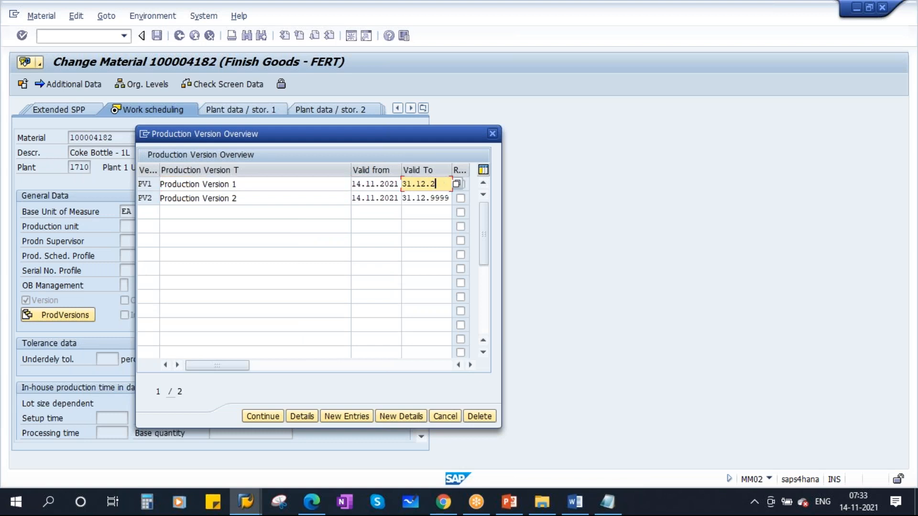
pyautogui.click(240, 198)
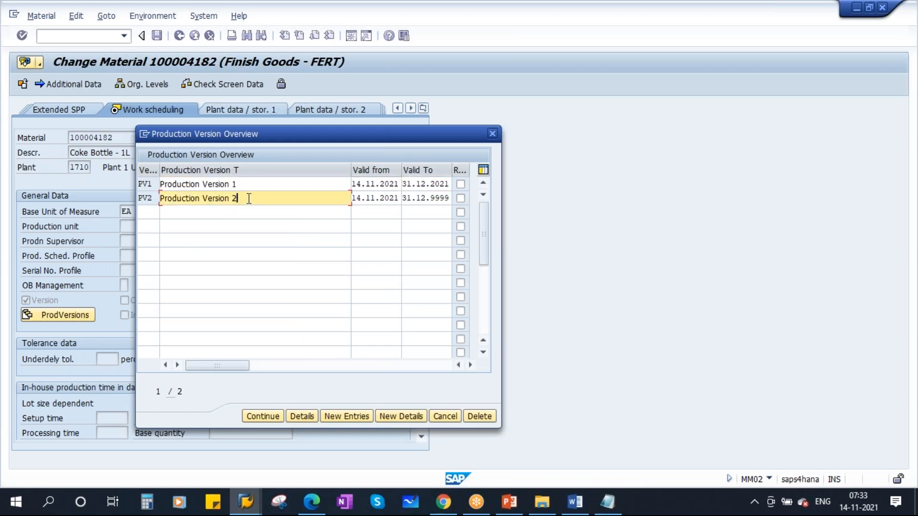
pyautogui.click(359, 199)
pyautogui.press('BackSpace')
pyautogui.press('BackSpace')
pyautogui.write('01')
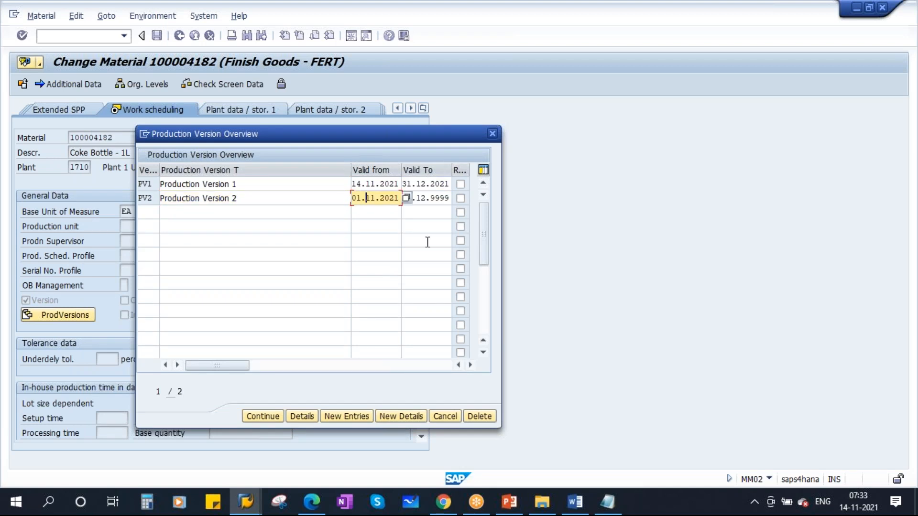
pyautogui.press('Delete')
pyautogui.press('Delete')
pyautogui.write('01')
pyautogui.click(249, 186)
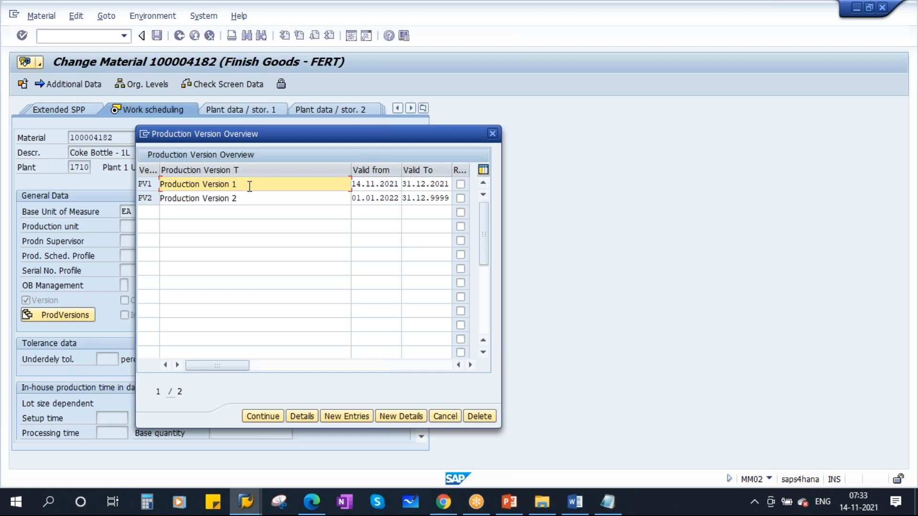
pyautogui.press('Left')
pyautogui.press('Left')
pyautogui.press('Left')
pyautogui.press('Left')
pyautogui.moveTo(239, 201); pyautogui.dragTo(167, 200)
pyautogui.click(219, 200)
# In Production Version 1's details, set the maximum lot size to 99,999,999, run the consistency check and accept the details.
pyautogui.click(221, 184)
pyautogui.click(306, 417)
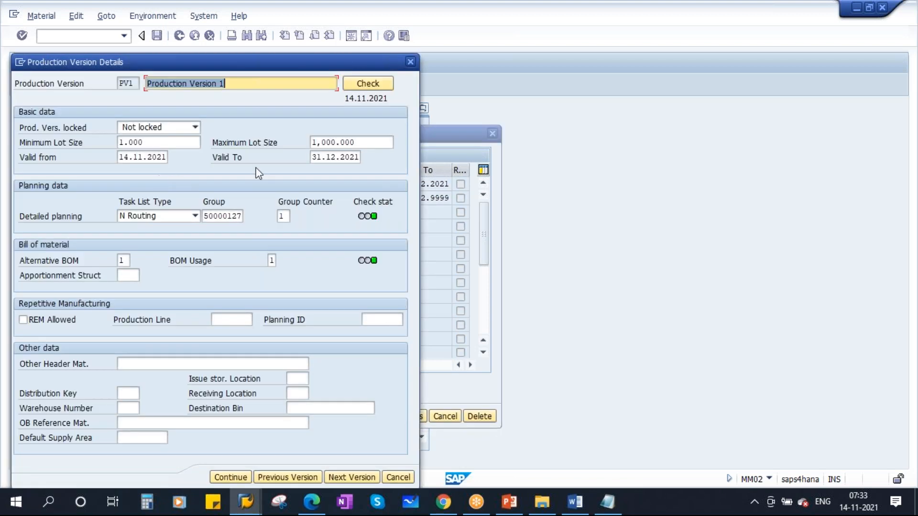
pyautogui.click(375, 144)
pyautogui.press('BackSpace')
pyautogui.click(361, 163)
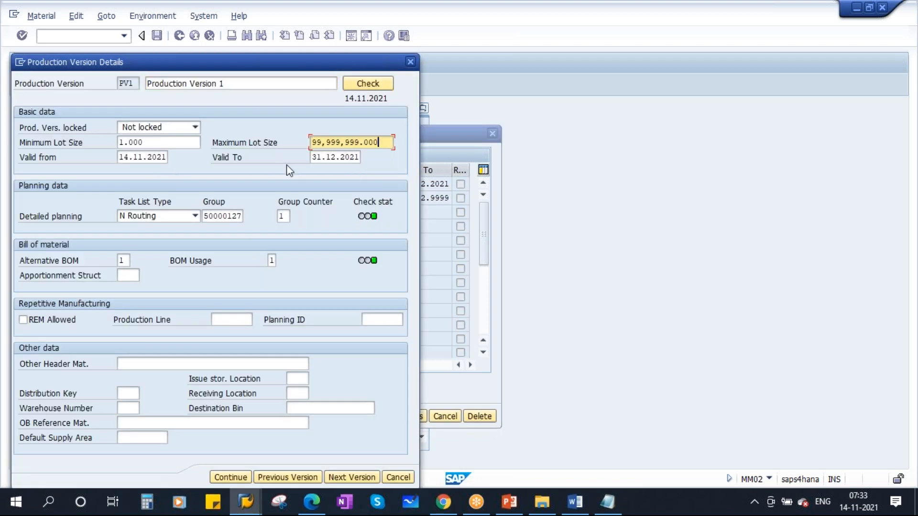
pyautogui.click(372, 86)
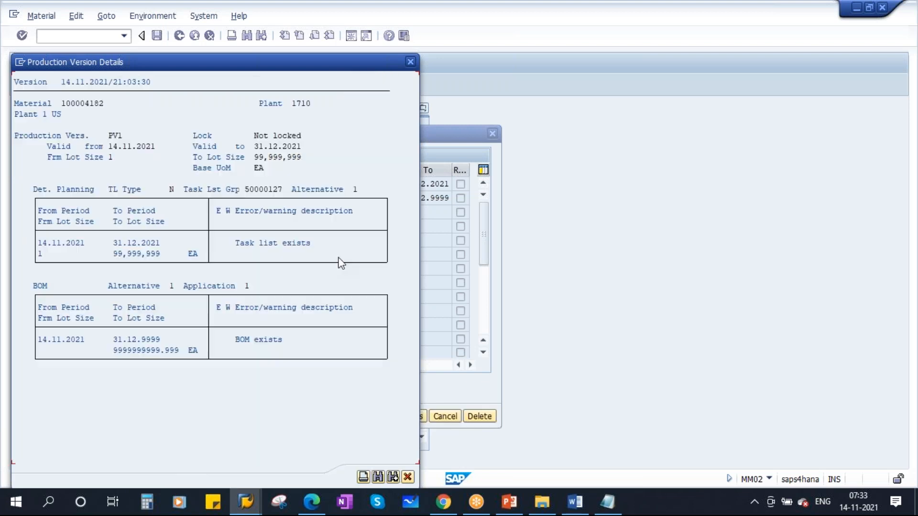
pyautogui.click(408, 478)
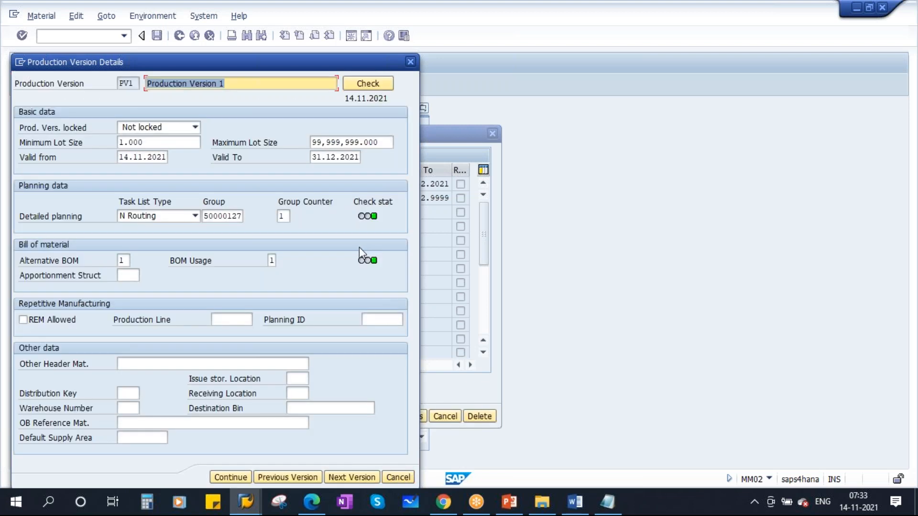
pyautogui.click(242, 477)
# In Production Version 2's details, set the minimum lot size to 1, run the consistency check and accept the details.
pyautogui.press('Down')
pyautogui.click(303, 421)
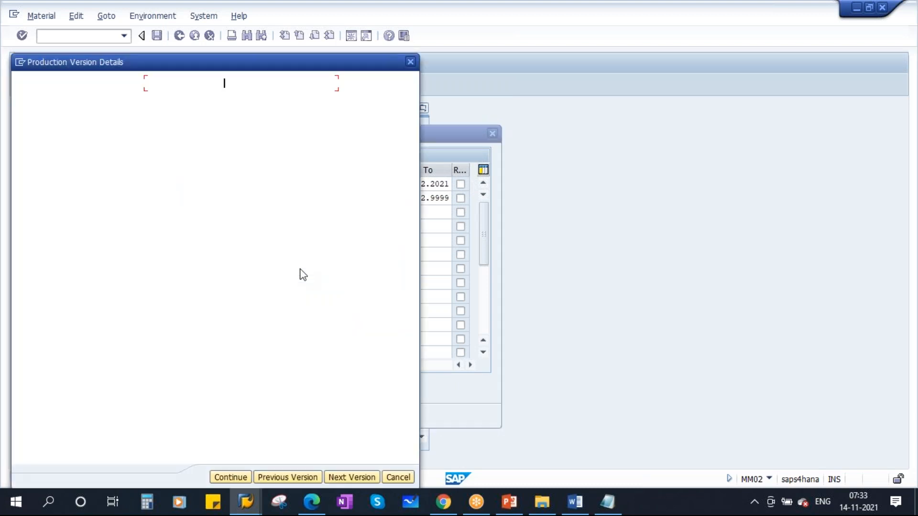
pyautogui.click(161, 143)
pyautogui.moveTo(161, 142); pyautogui.dragTo(118, 142)
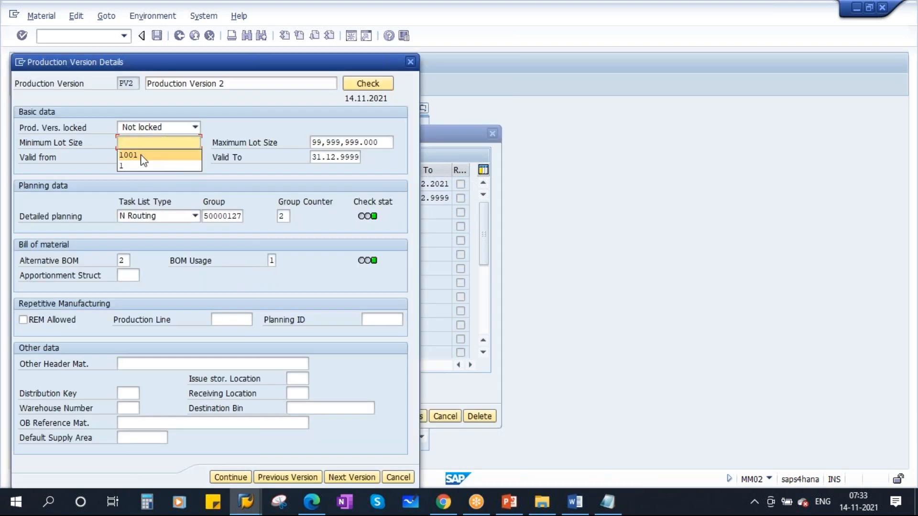
pyautogui.click(141, 165)
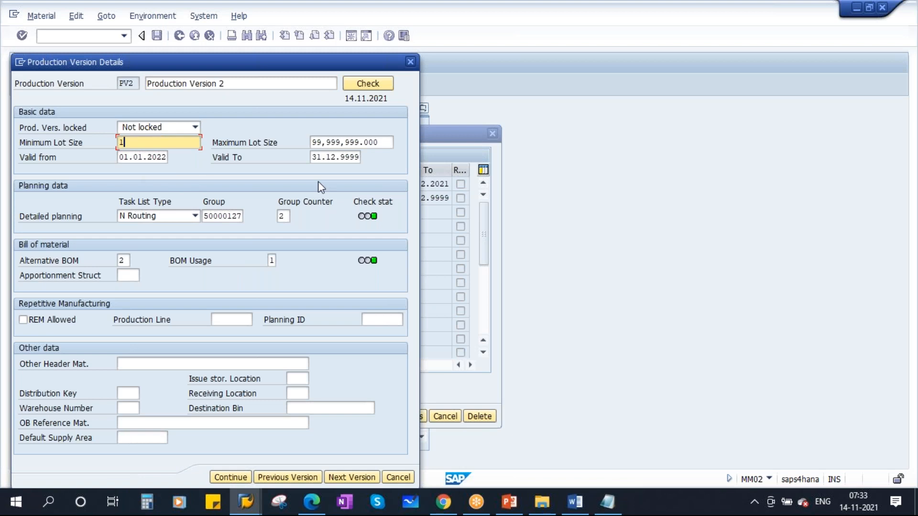
pyautogui.click(376, 85)
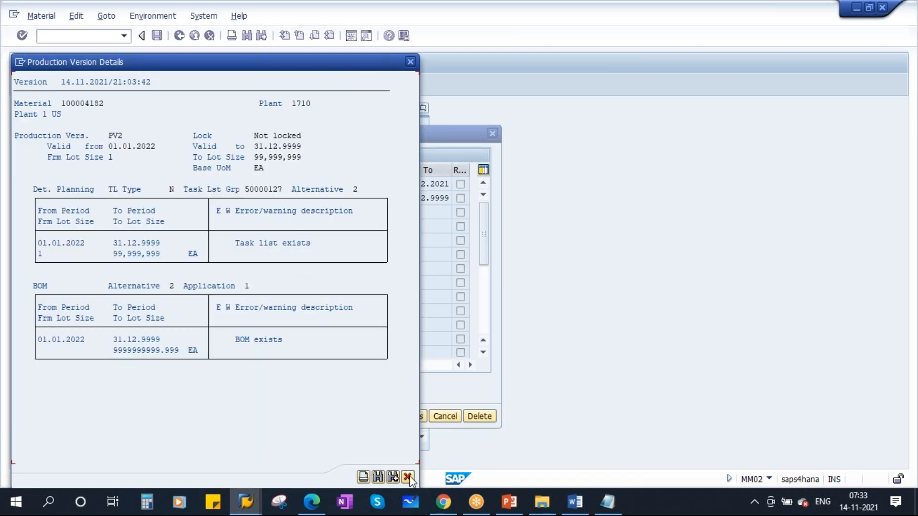
pyautogui.click(407, 478)
pyautogui.click(231, 478)
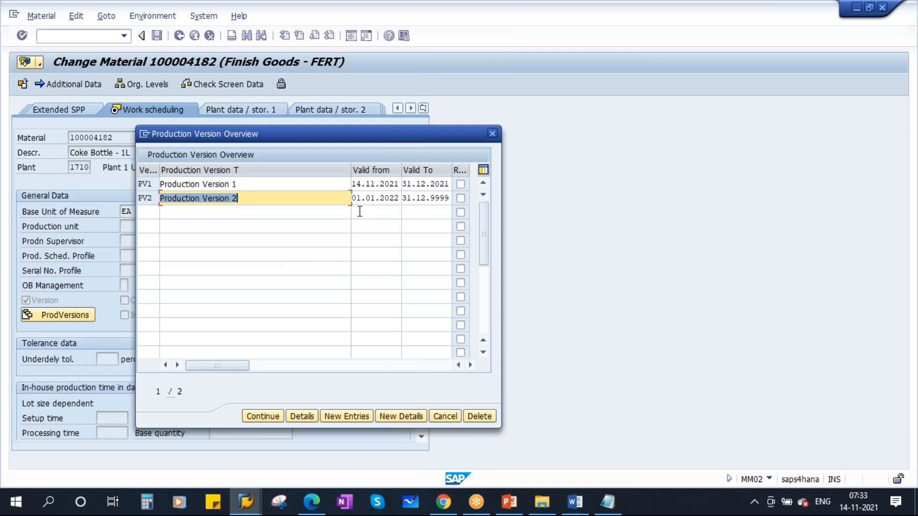
# Compare the validity periods of Production Version 1 and Production Version 2 in the overview.
pyautogui.click(246, 186)
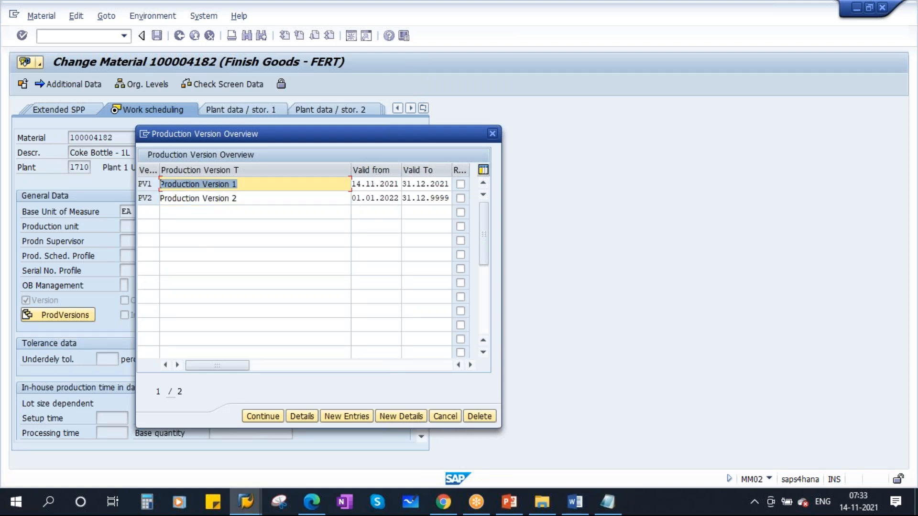
pyautogui.click(357, 199)
pyautogui.moveTo(356, 198); pyautogui.dragTo(414, 200)
pyautogui.click(391, 200)
pyautogui.moveTo(238, 199); pyautogui.dragTo(144, 198)
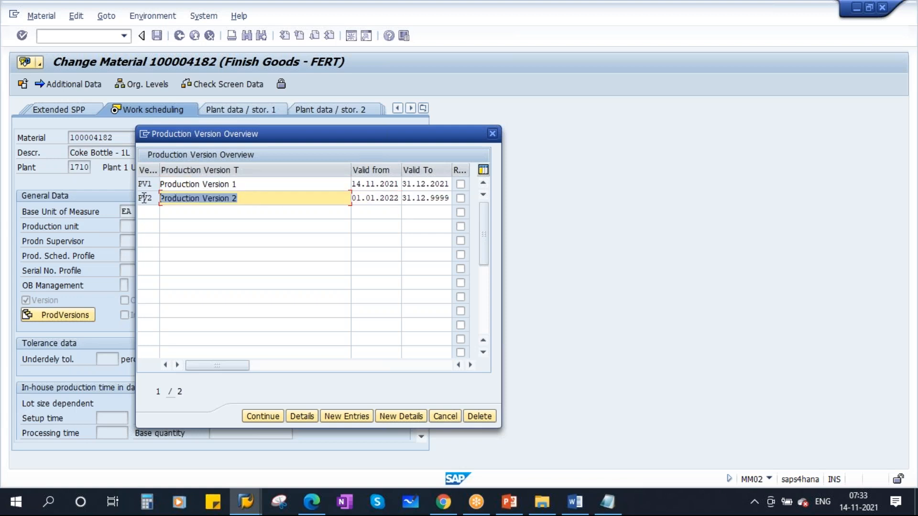
# Review Production Version 2's details, accept the production version overview and save the material.
pyautogui.click(309, 417)
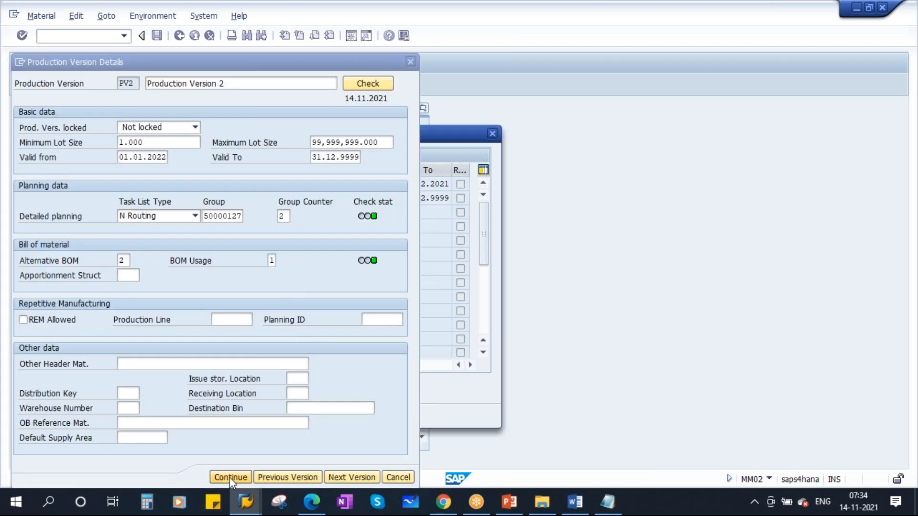
pyautogui.click(230, 477)
pyautogui.click(262, 416)
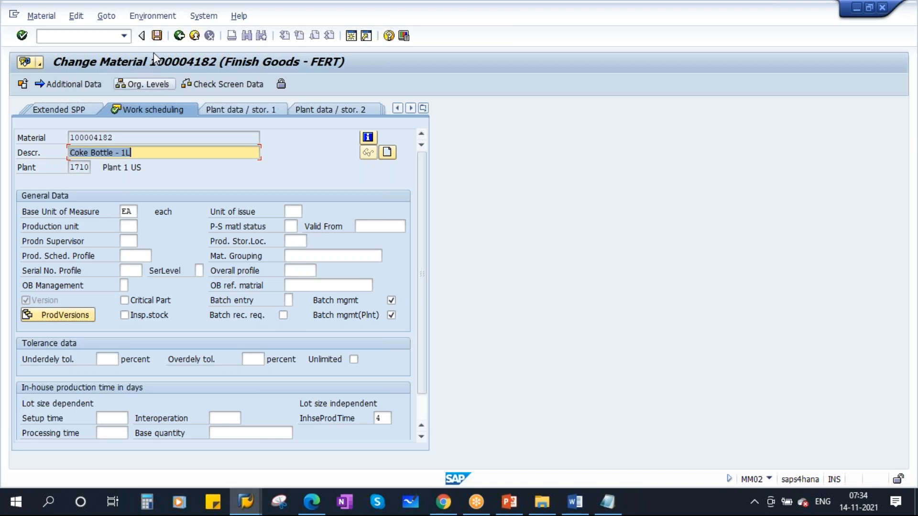
pyautogui.click(157, 36)
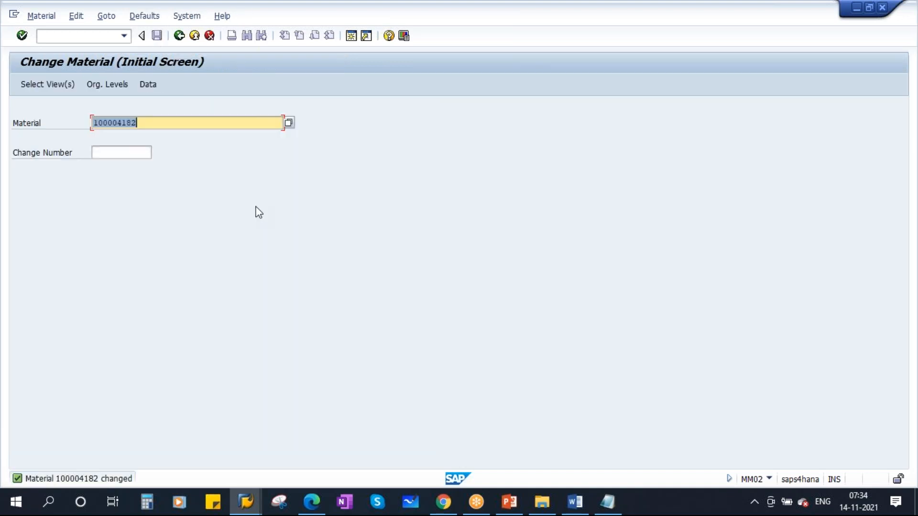
# Glance at the Notepad notes and minimize them, then switch to the PowerPoint presentation and show slide 5.
pyautogui.click(608, 502)
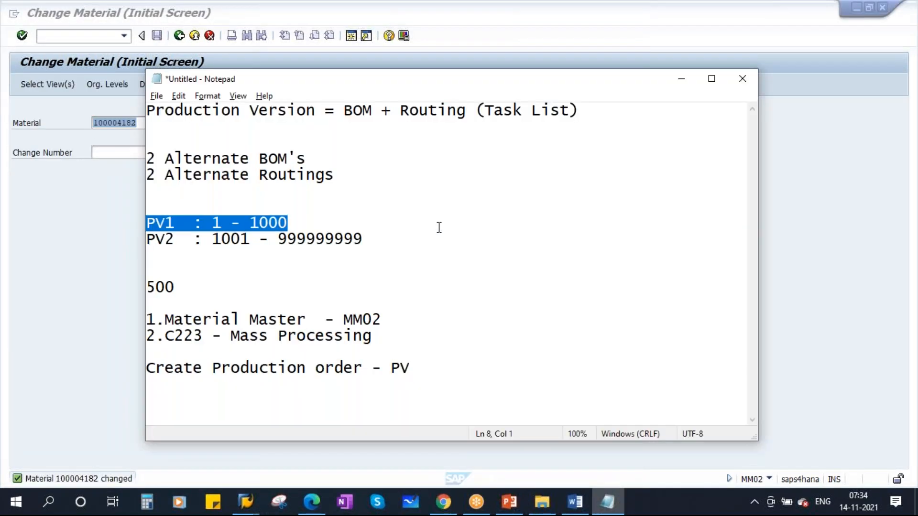
pyautogui.click(682, 80)
pyautogui.click(510, 502)
pyautogui.click(82, 351)
pyautogui.click(84, 296)
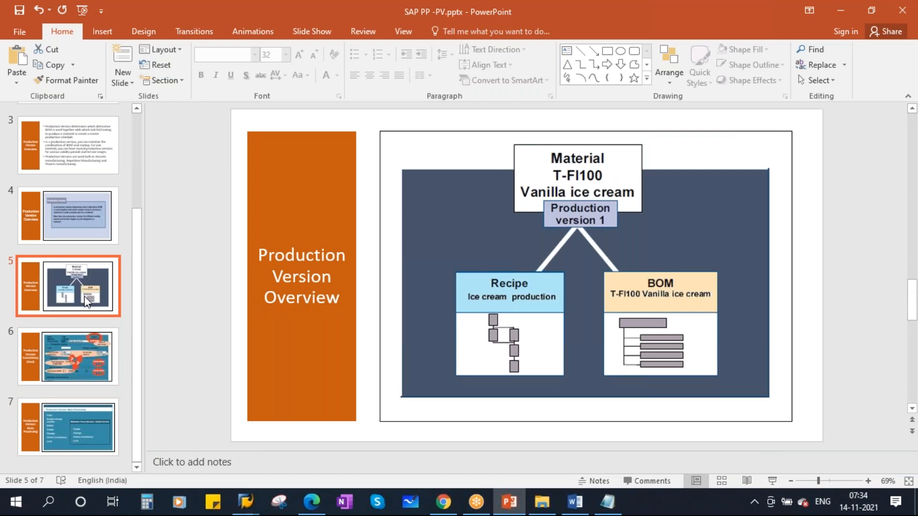
# Switch to Notepad and replace all notes below the production version definition with "ECC - PV optional".
pyautogui.click(607, 502)
pyautogui.moveTo(435, 369); pyautogui.dragTo(154, 164)
pyautogui.press('BackSpace')
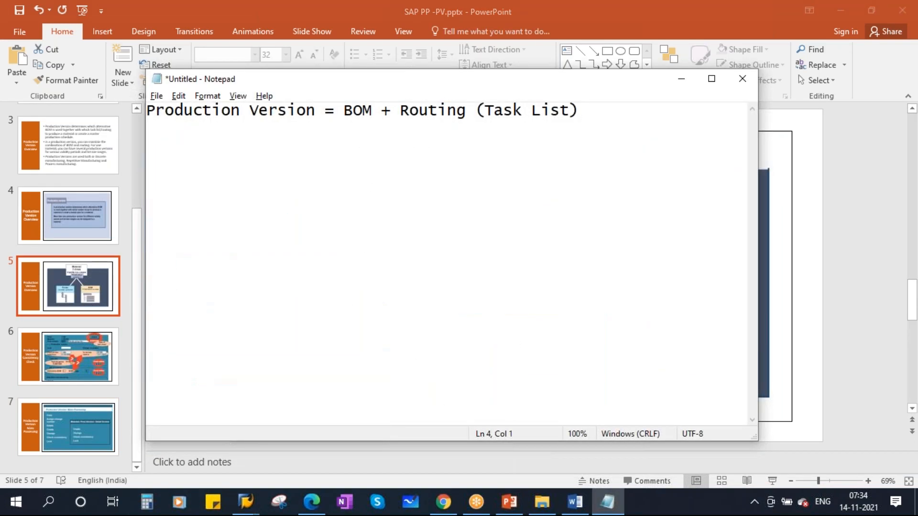
pyautogui.write('ECC')
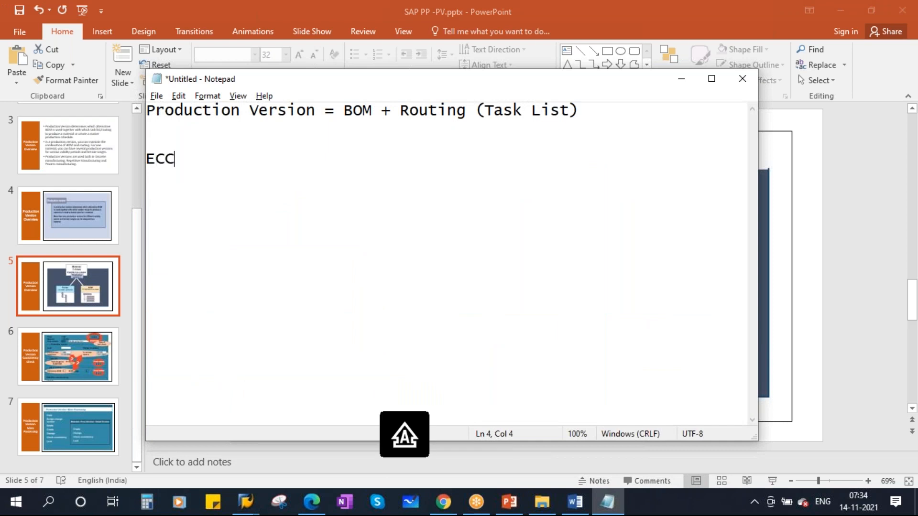
pyautogui.write(' - PV')
pyautogui.press('capslock')
pyautogui.write('optional')
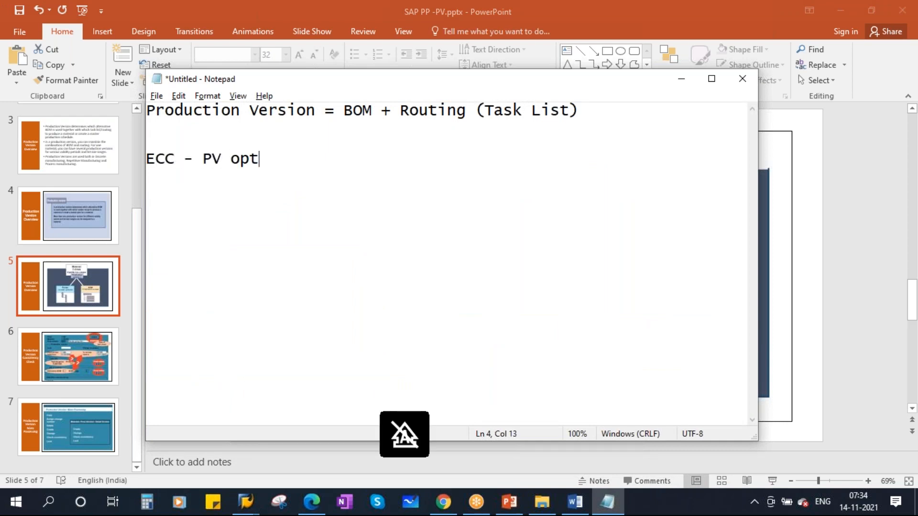